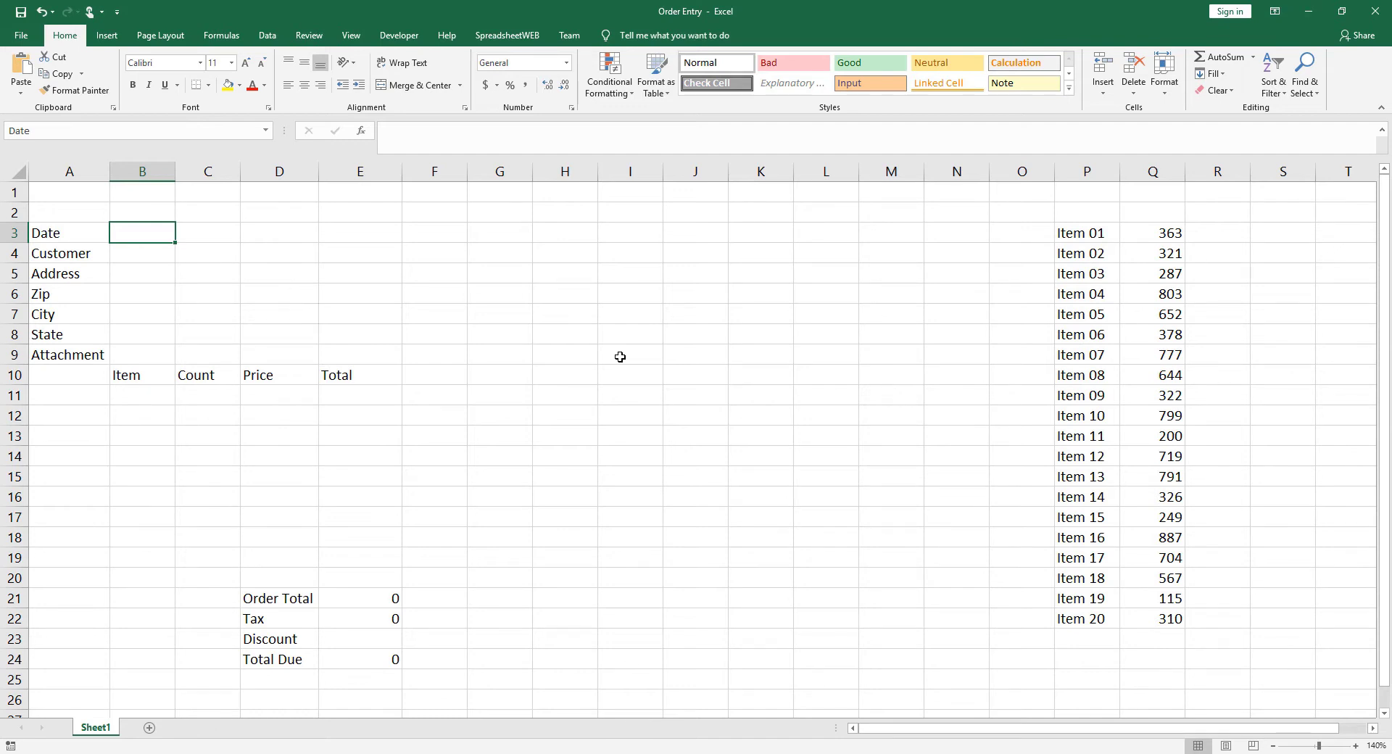
Examine the input cells, the drop-down list in B11 and the order table range B10:E20.
{"action": "left_click", "coordinate": [131, 256]}
{"action": "left_click", "coordinate": [139, 230]}
{"action": "left_click", "coordinate": [162, 380]}
{"action": "left_click", "coordinate": [158, 388]}
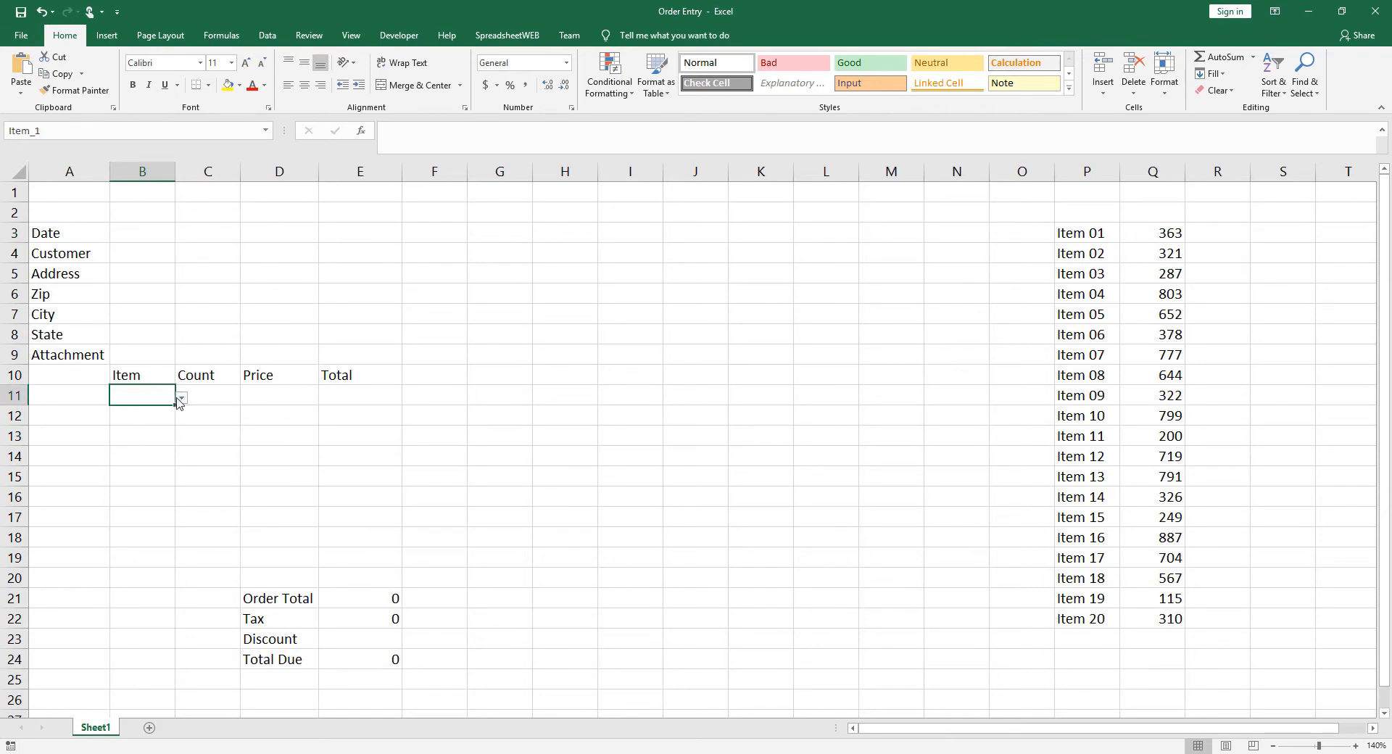
{"action": "left_click", "coordinate": [181, 398]}
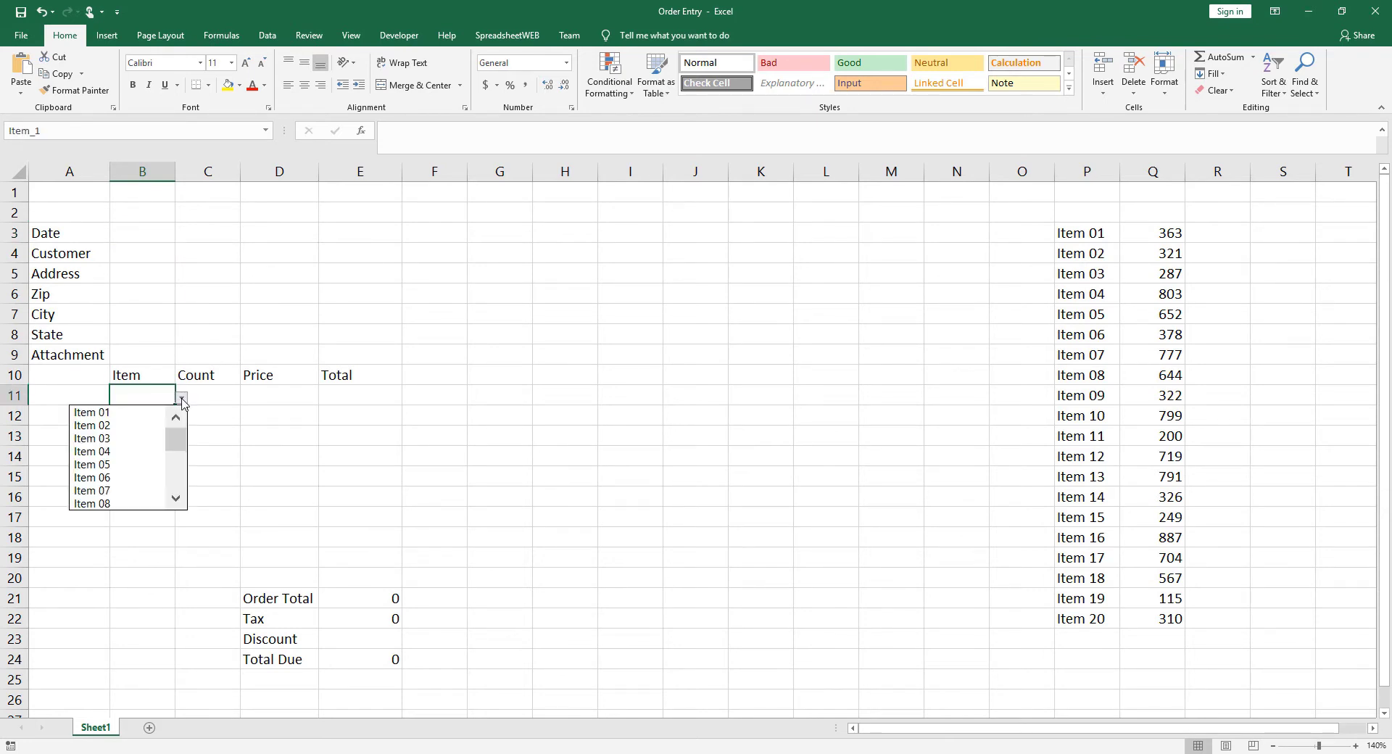
{"action": "key", "text": "Escape"}
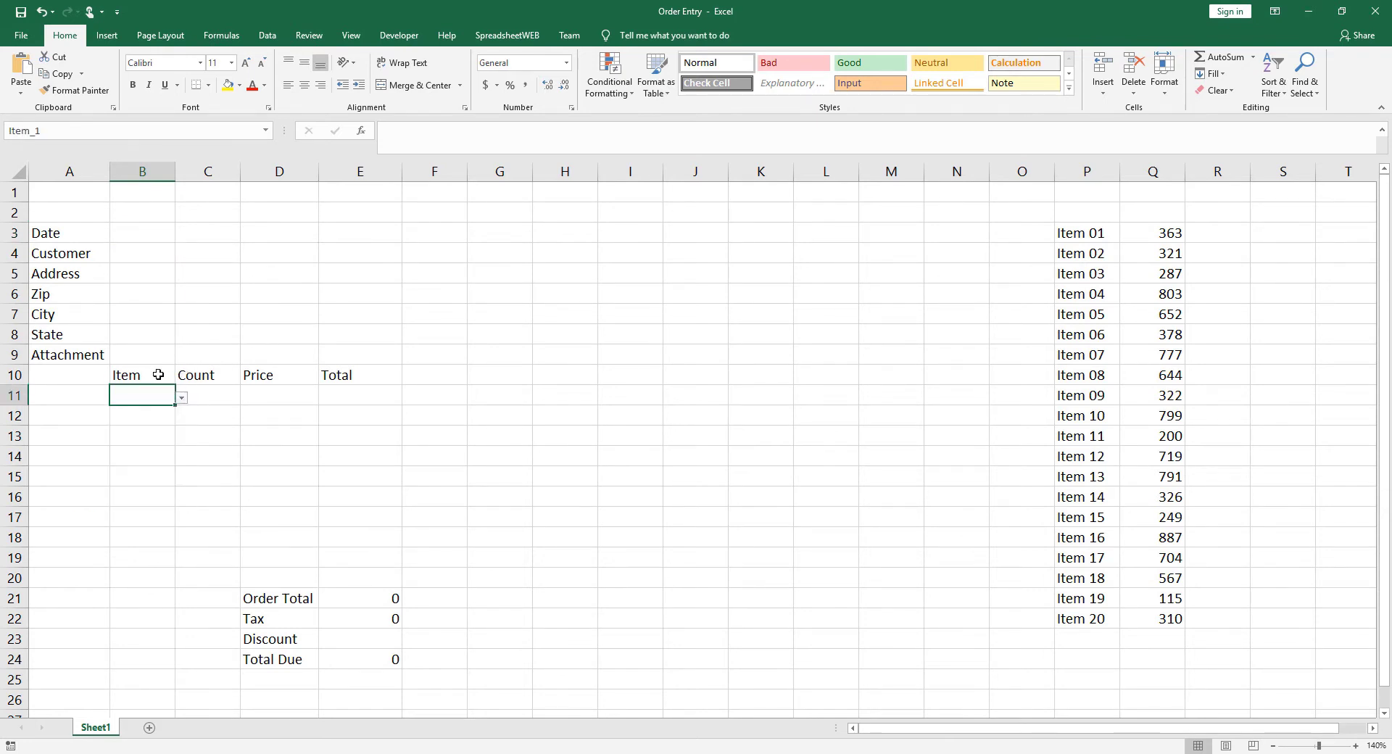
{"action": "left_click_drag", "start_coordinate": [150, 375], "coordinate": [356, 580]}
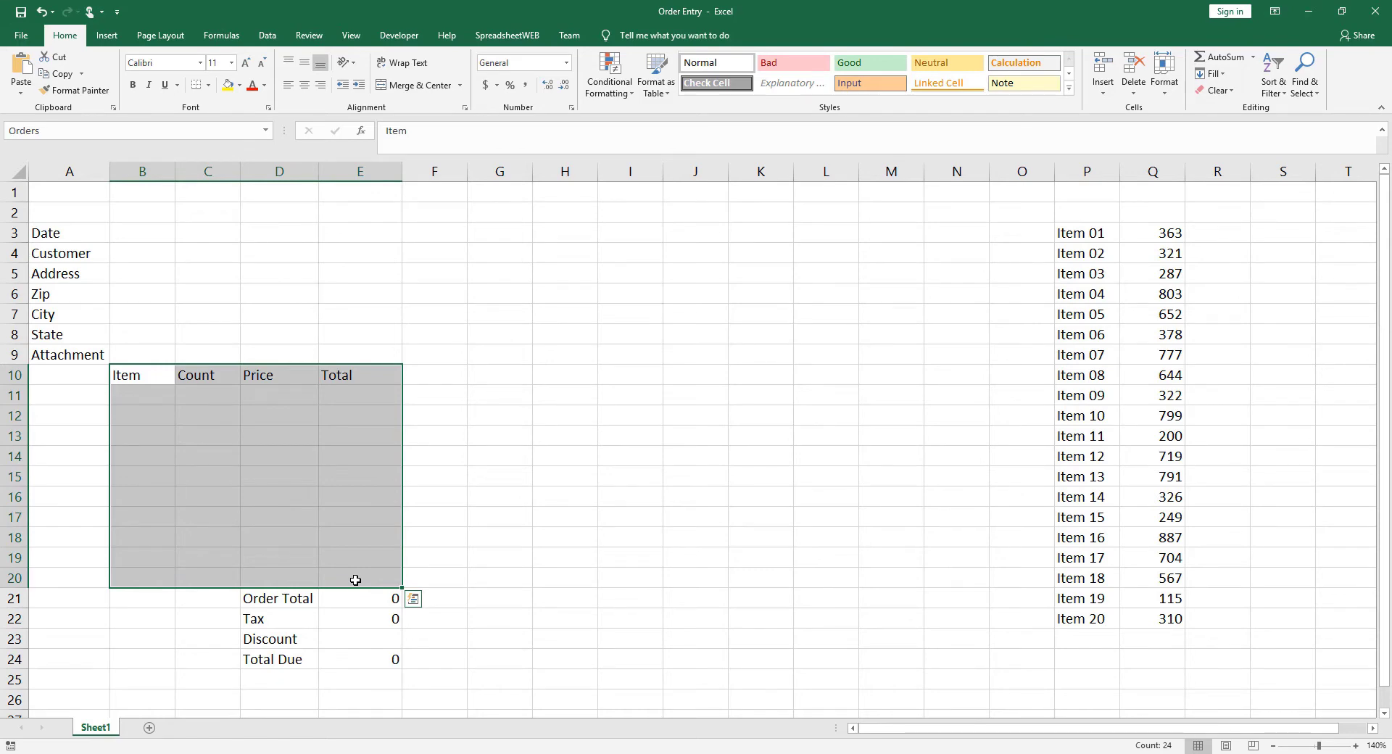
Define the name Customer for cell B4 beside the Customer label.
{"action": "left_click", "coordinate": [154, 251]}
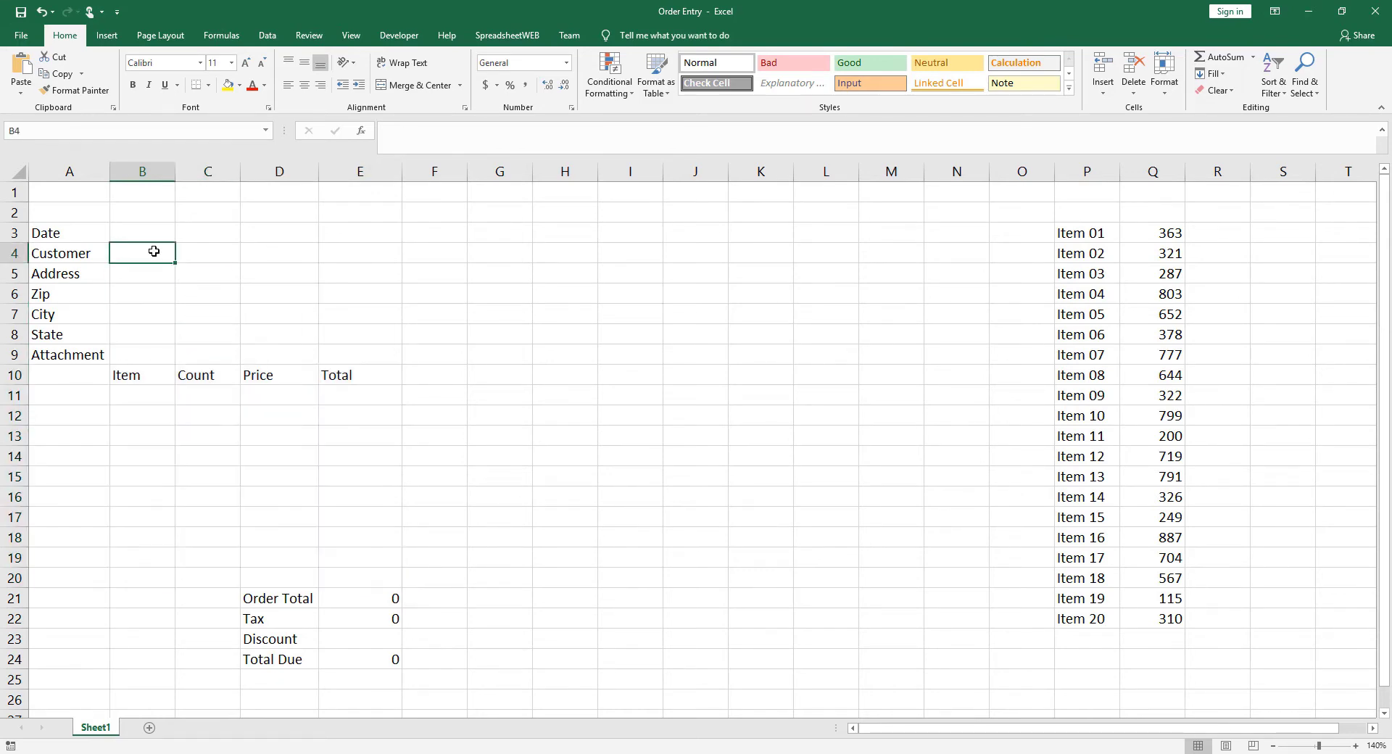
{"action": "type", "text": "Customer"}
Examine the item drop-down in B11, its source list in P3:P22 and the extent of the order table.
{"action": "left_click", "coordinate": [217, 392]}
{"action": "left_click", "coordinate": [149, 390]}
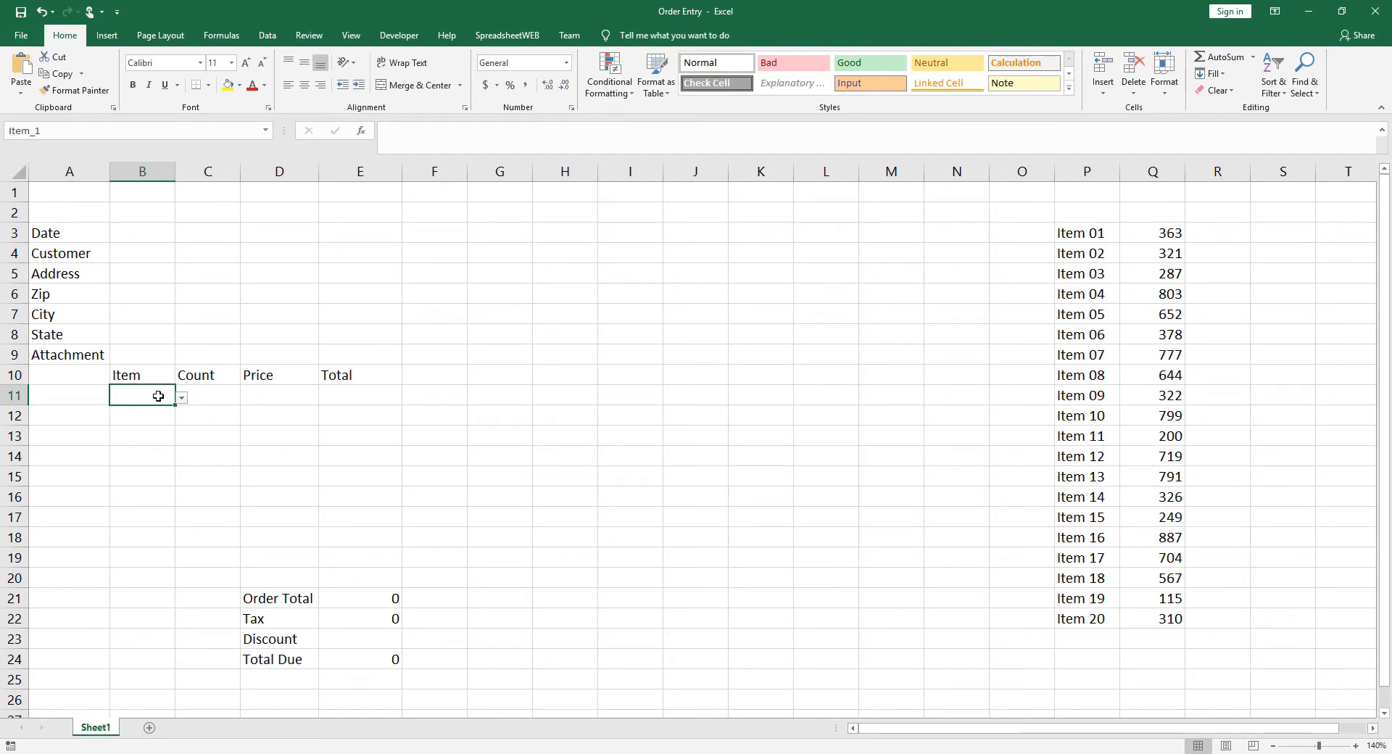
{"action": "left_click", "coordinate": [182, 398]}
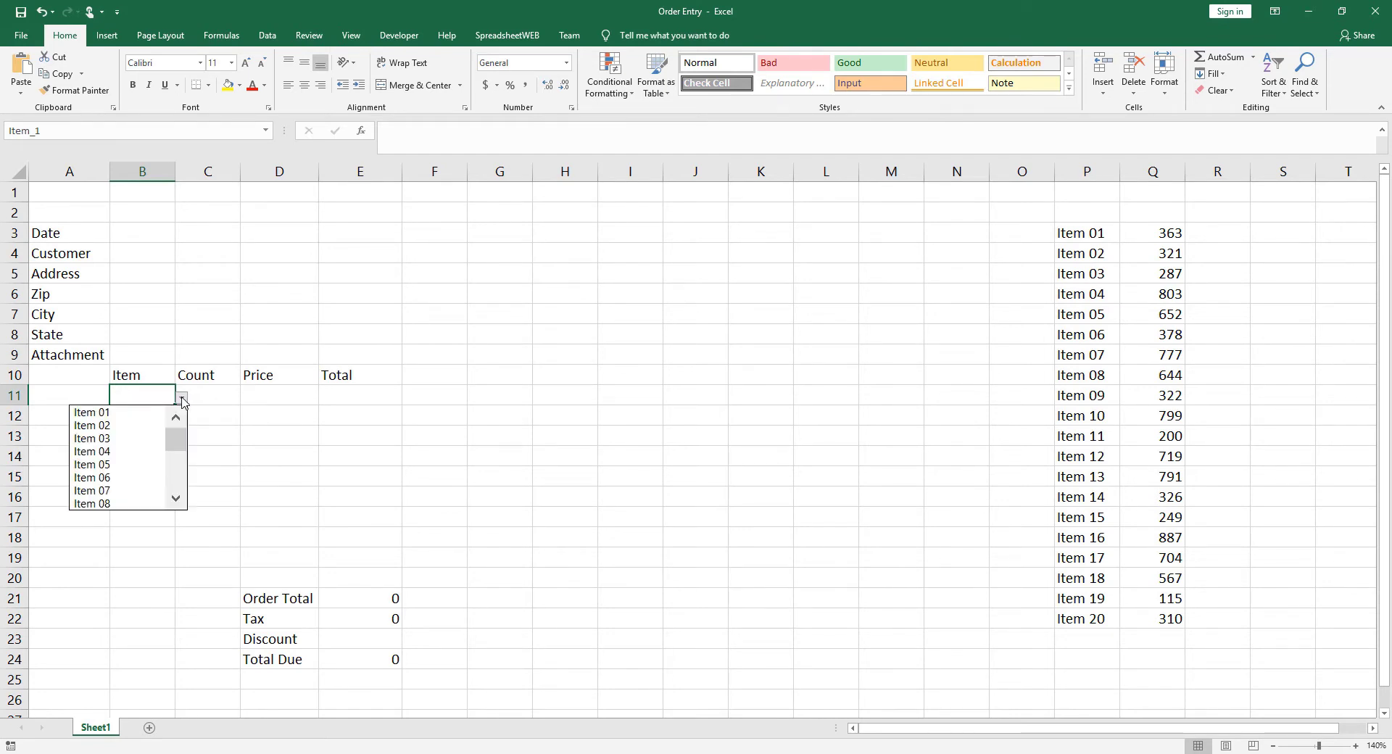
{"action": "left_click", "coordinate": [182, 400]}
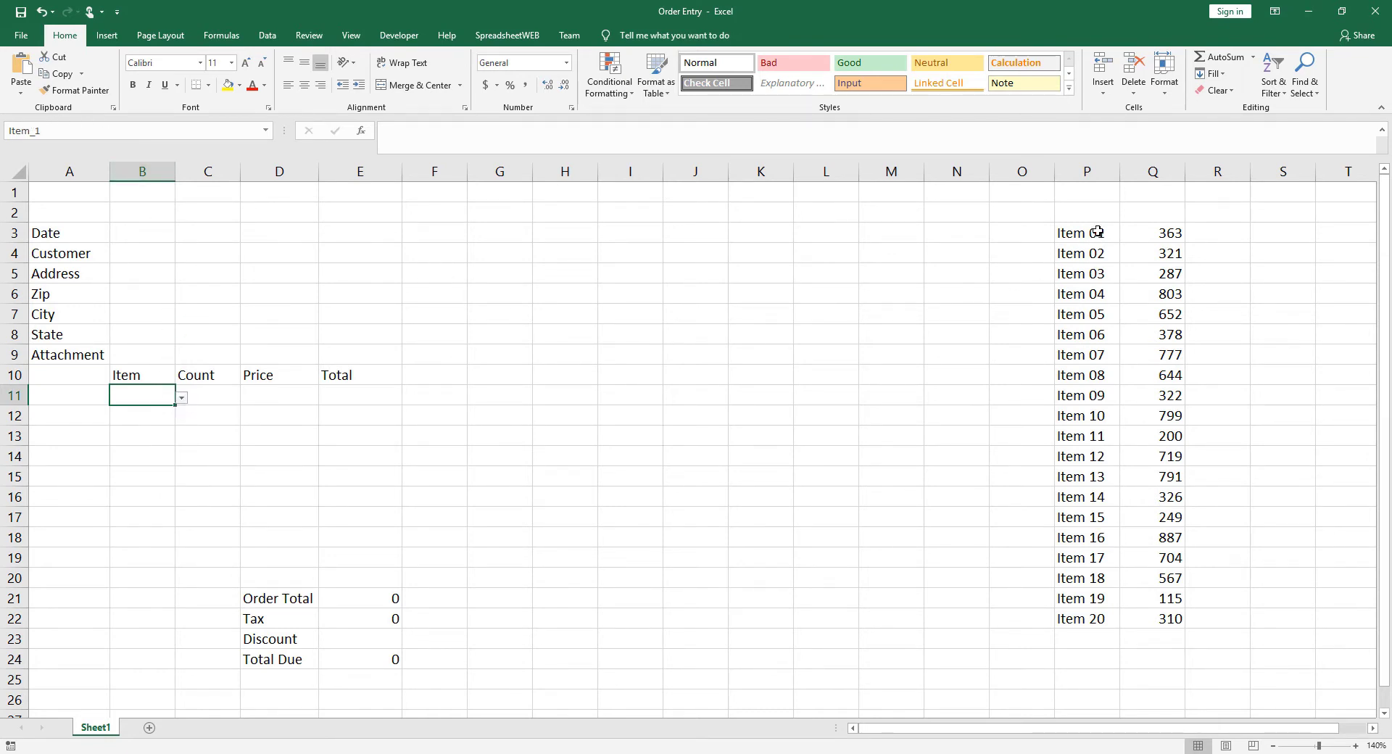
{"action": "left_click_drag", "start_coordinate": [1095, 232], "coordinate": [1097, 616]}
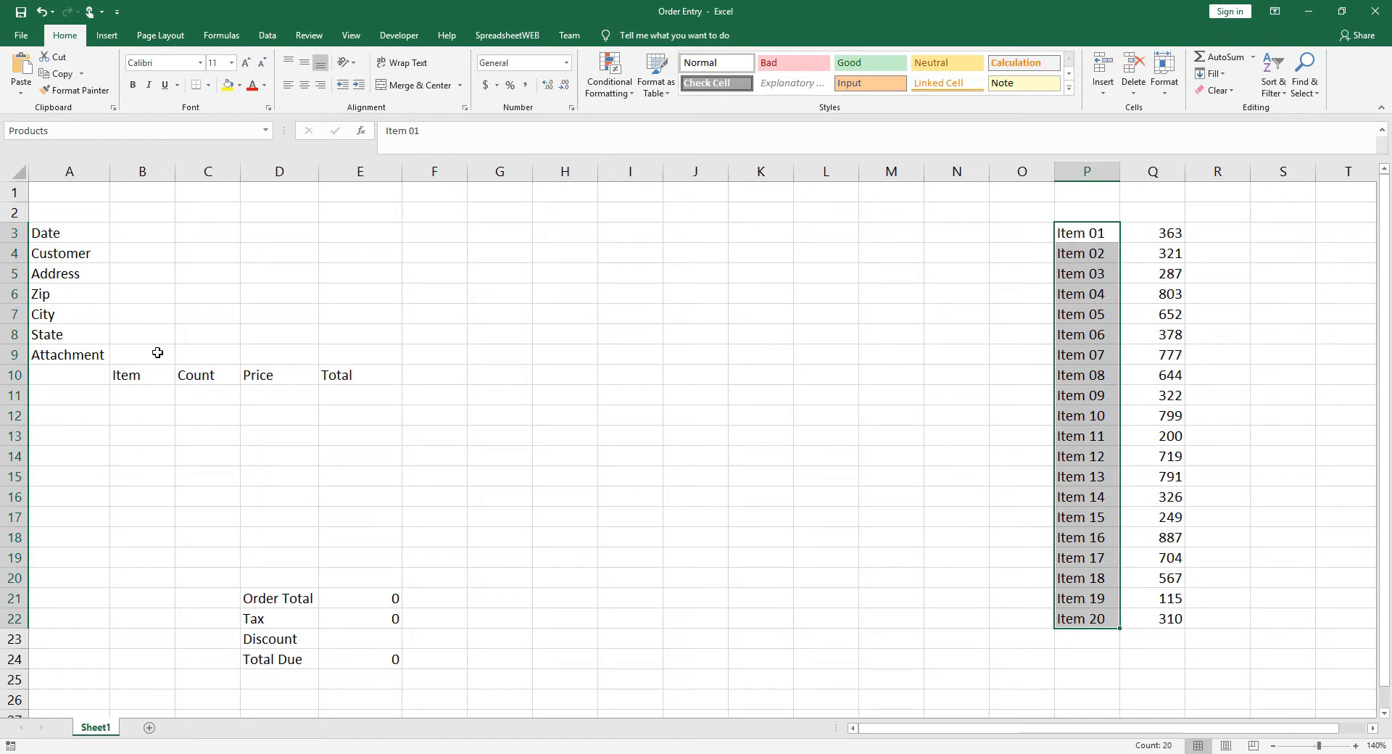
{"action": "left_click_drag", "start_coordinate": [143, 377], "coordinate": [362, 583]}
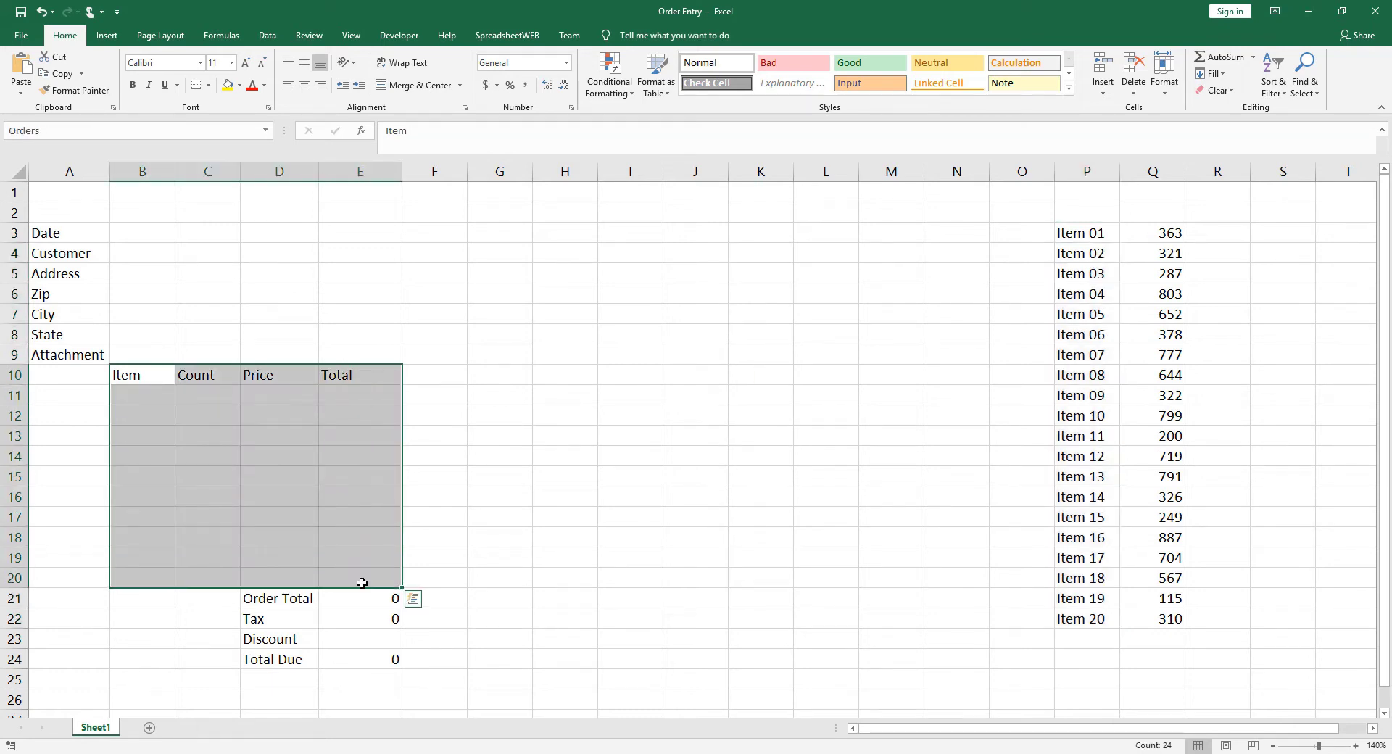
{"action": "left_click", "coordinate": [142, 297]}
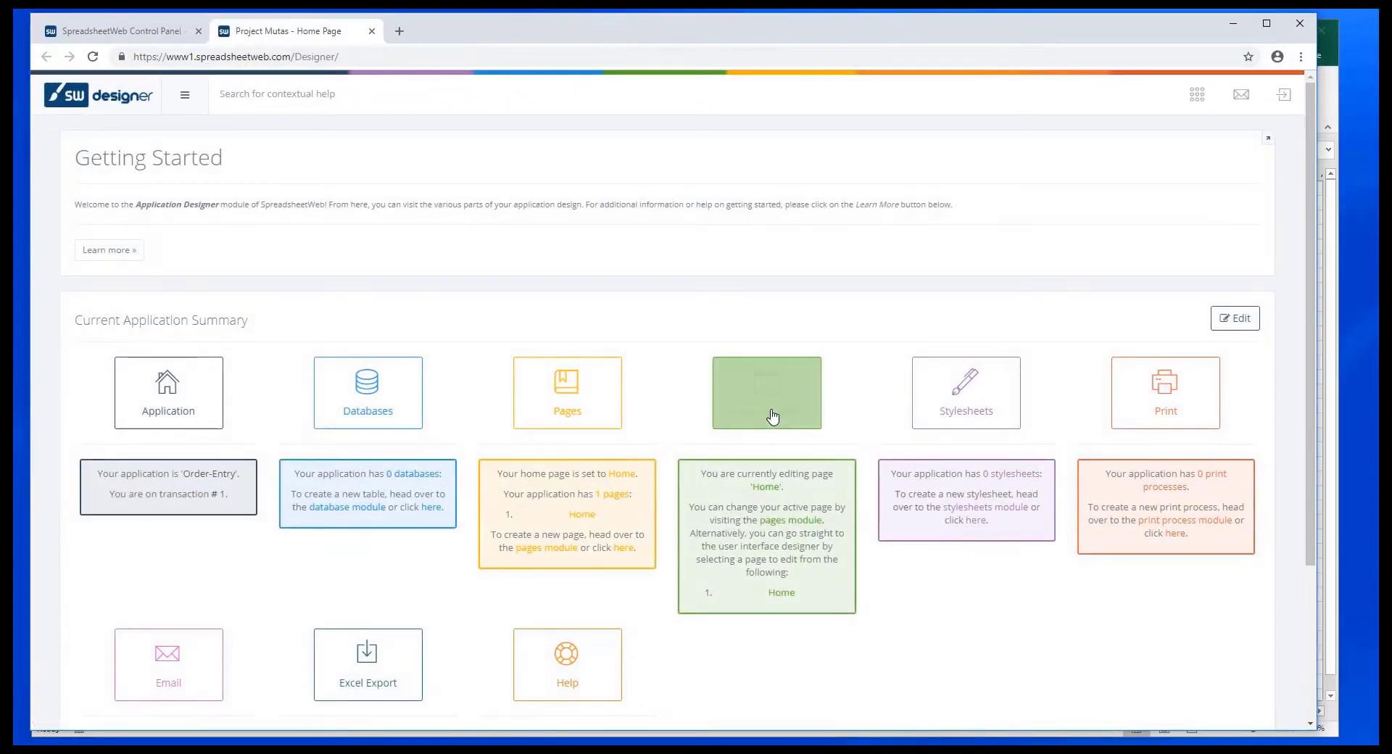
Open the user interface designer for the Home page of the Order-Entry application.
{"action": "left_click", "coordinate": [774, 401]}
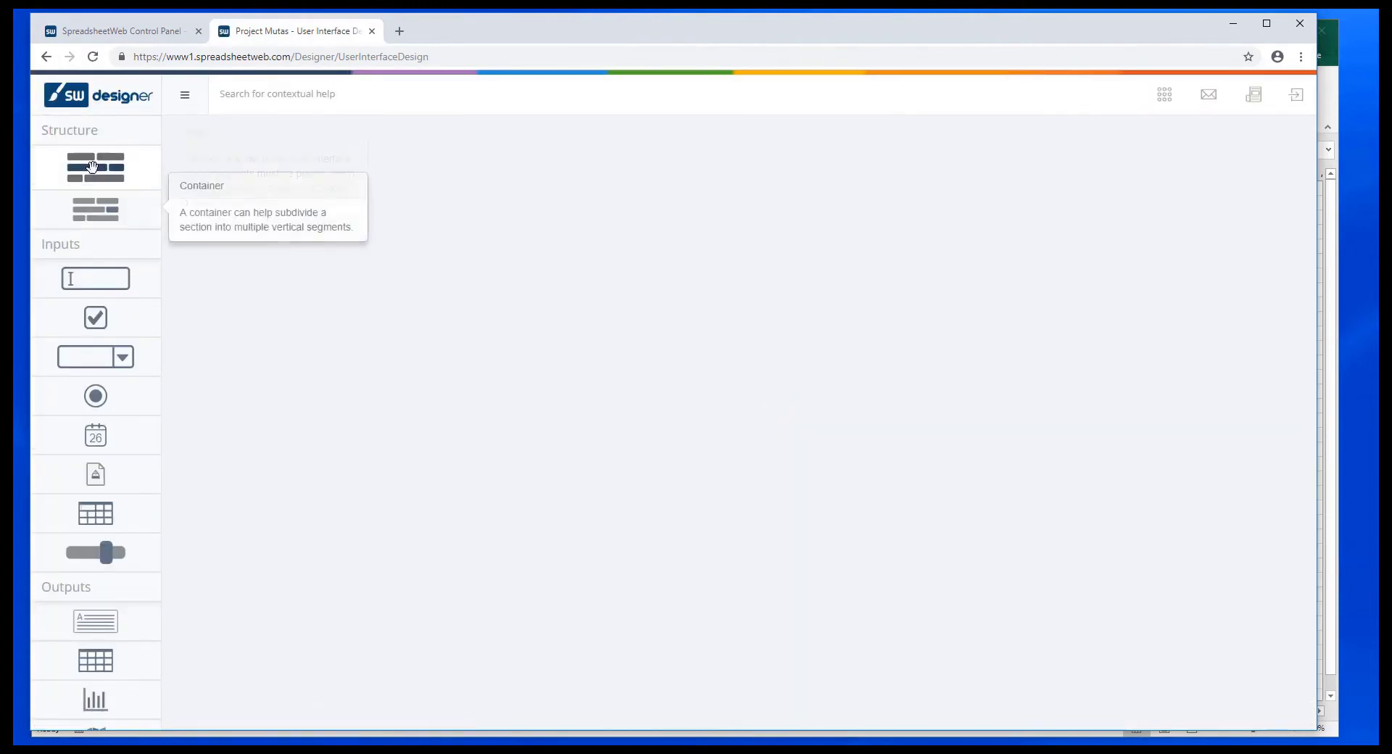
Try out a container section holding a calendar control on the empty page and delete the whole section.
{"action": "left_click_drag", "start_coordinate": [94, 166], "coordinate": [295, 156]}
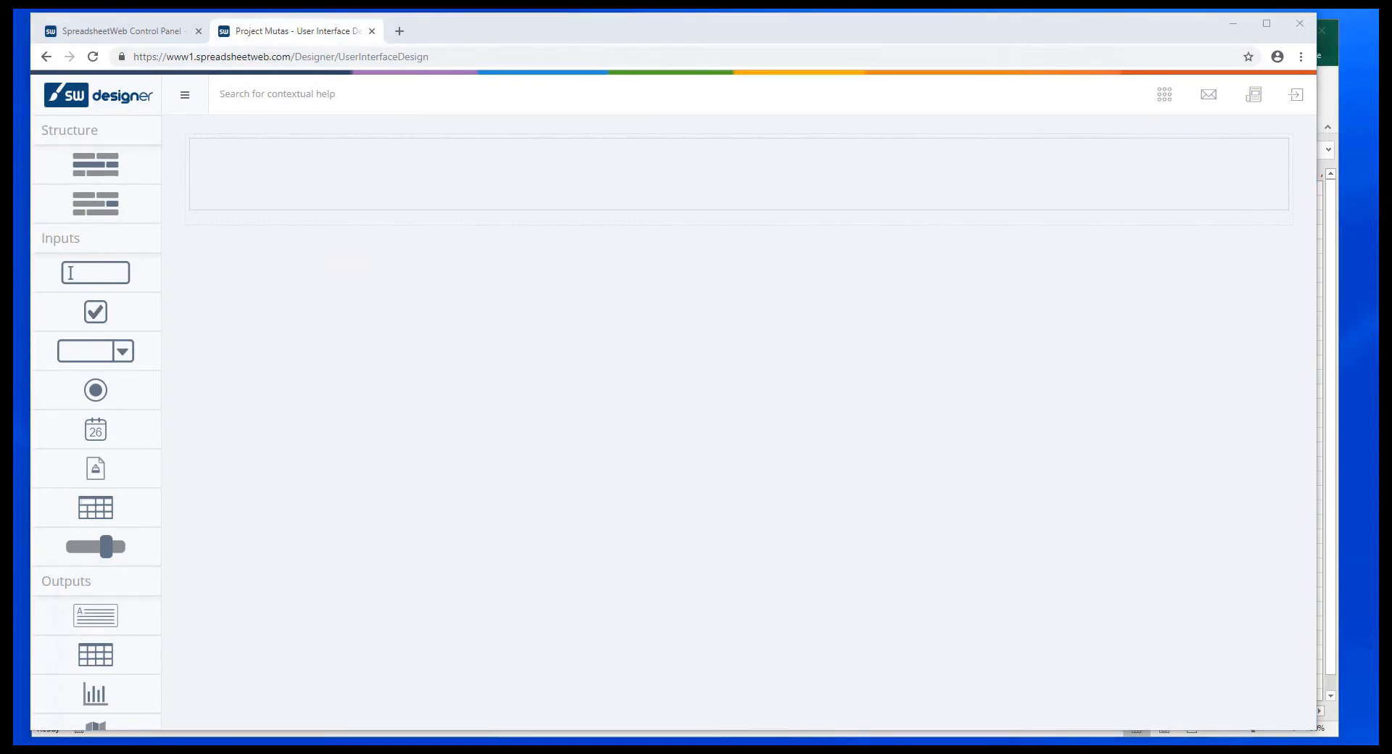
{"action": "mouse_move", "coordinate": [95, 433]}
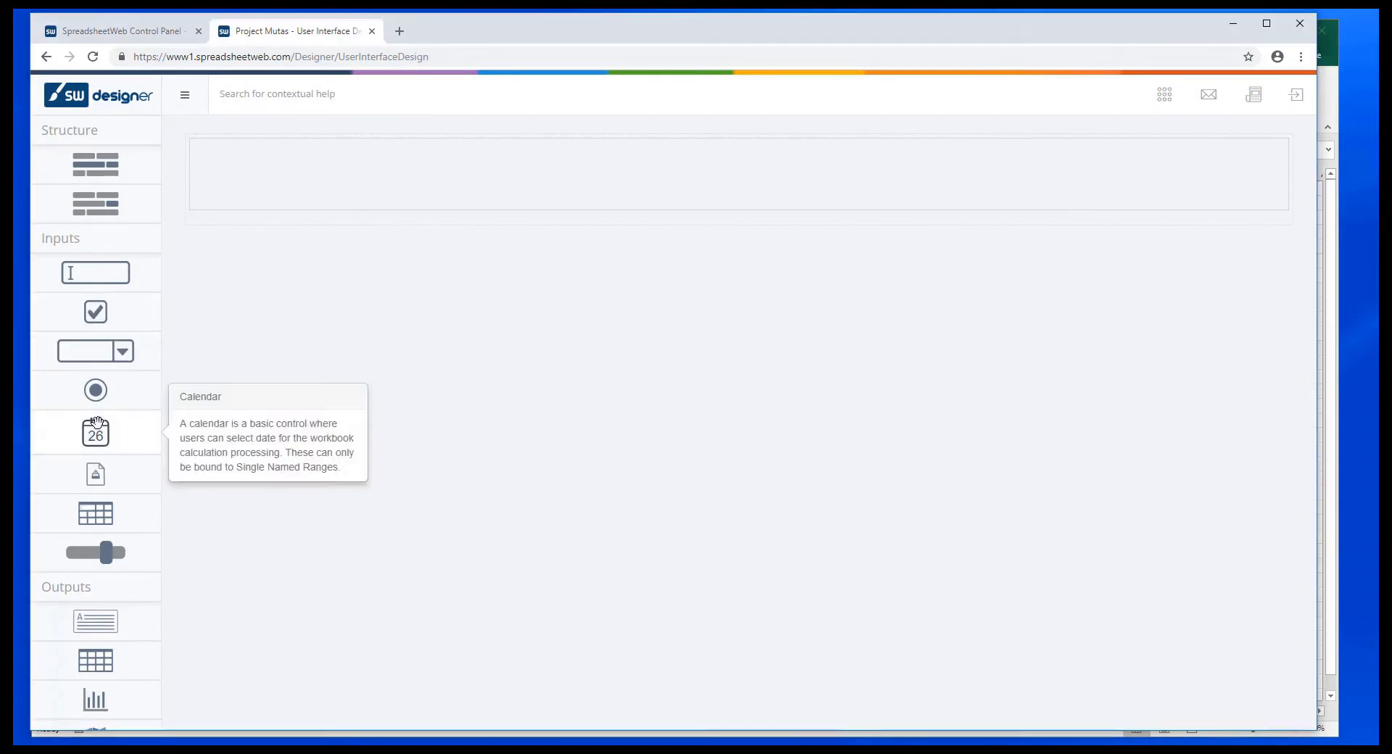
{"action": "left_click_drag", "start_coordinate": [95, 433], "coordinate": [347, 169]}
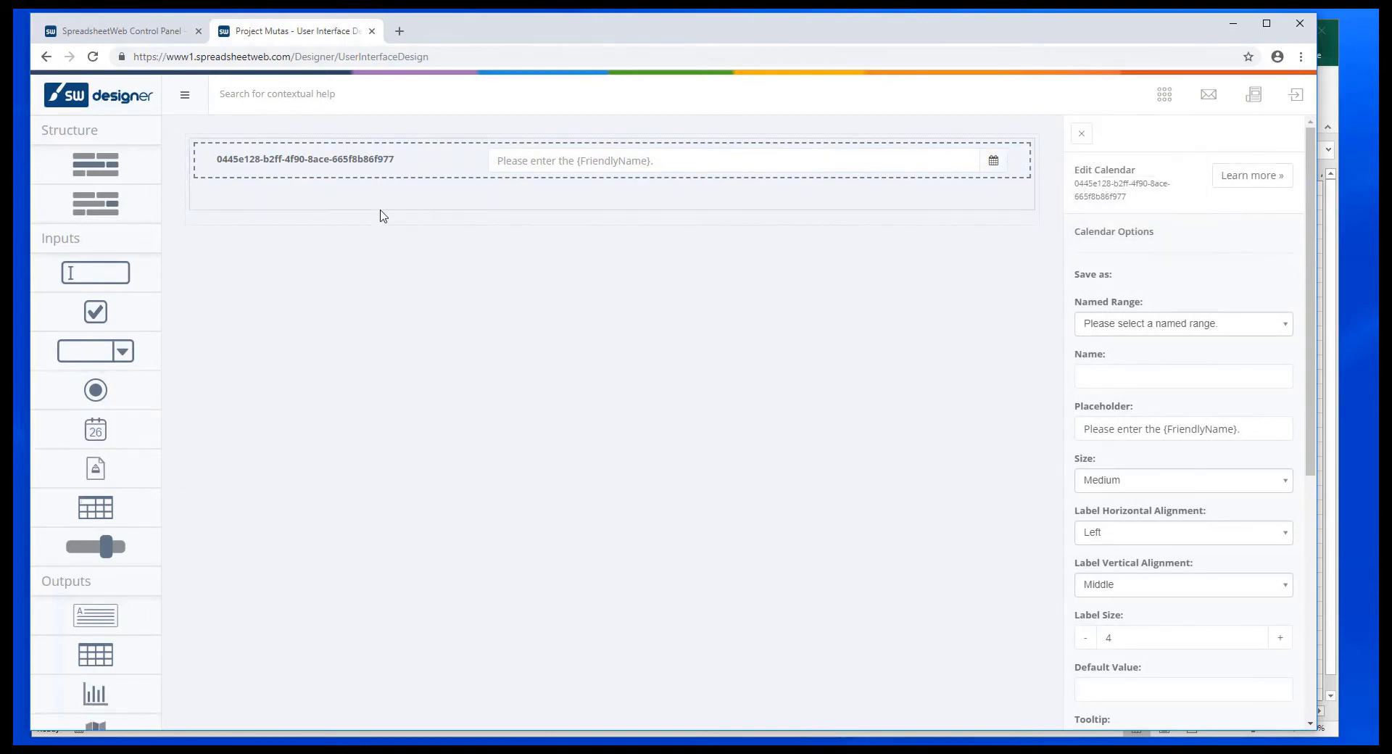
{"action": "left_click", "coordinate": [919, 230]}
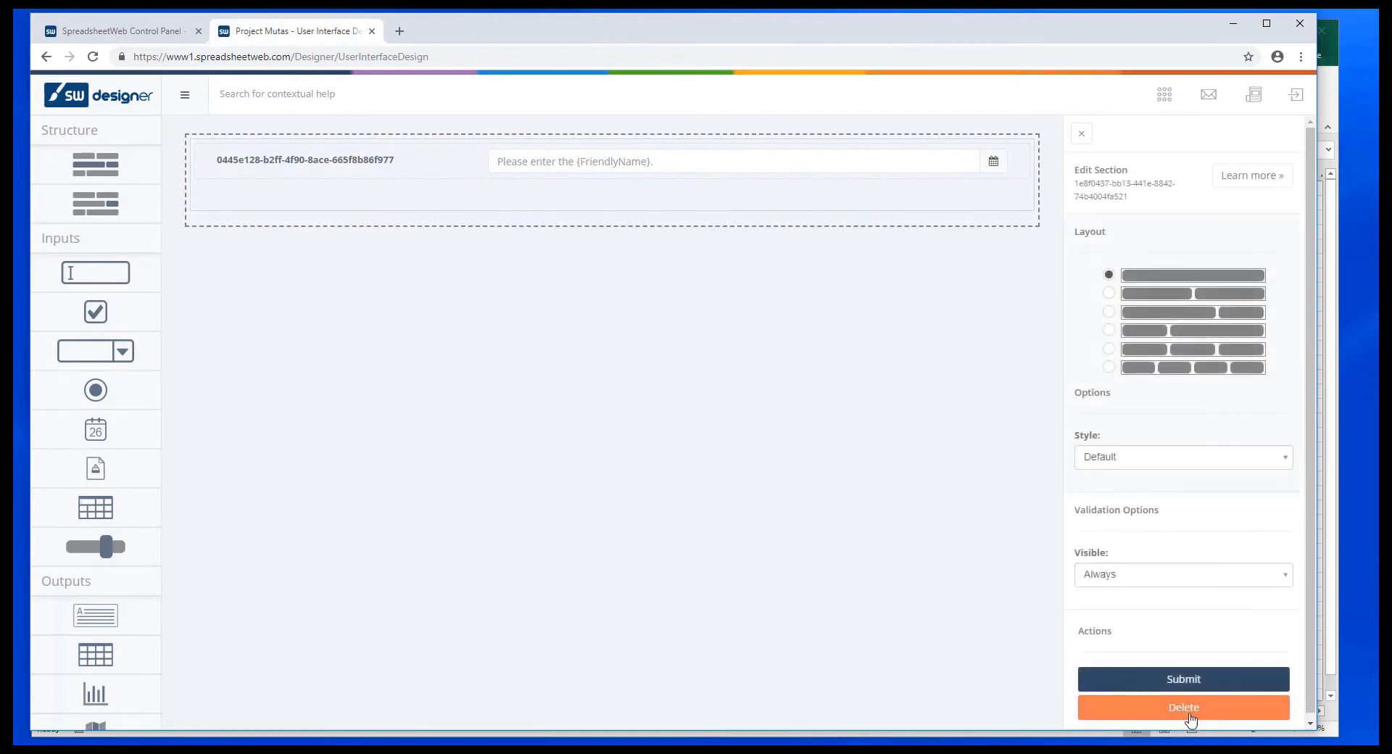
{"action": "left_click", "coordinate": [1175, 707]}
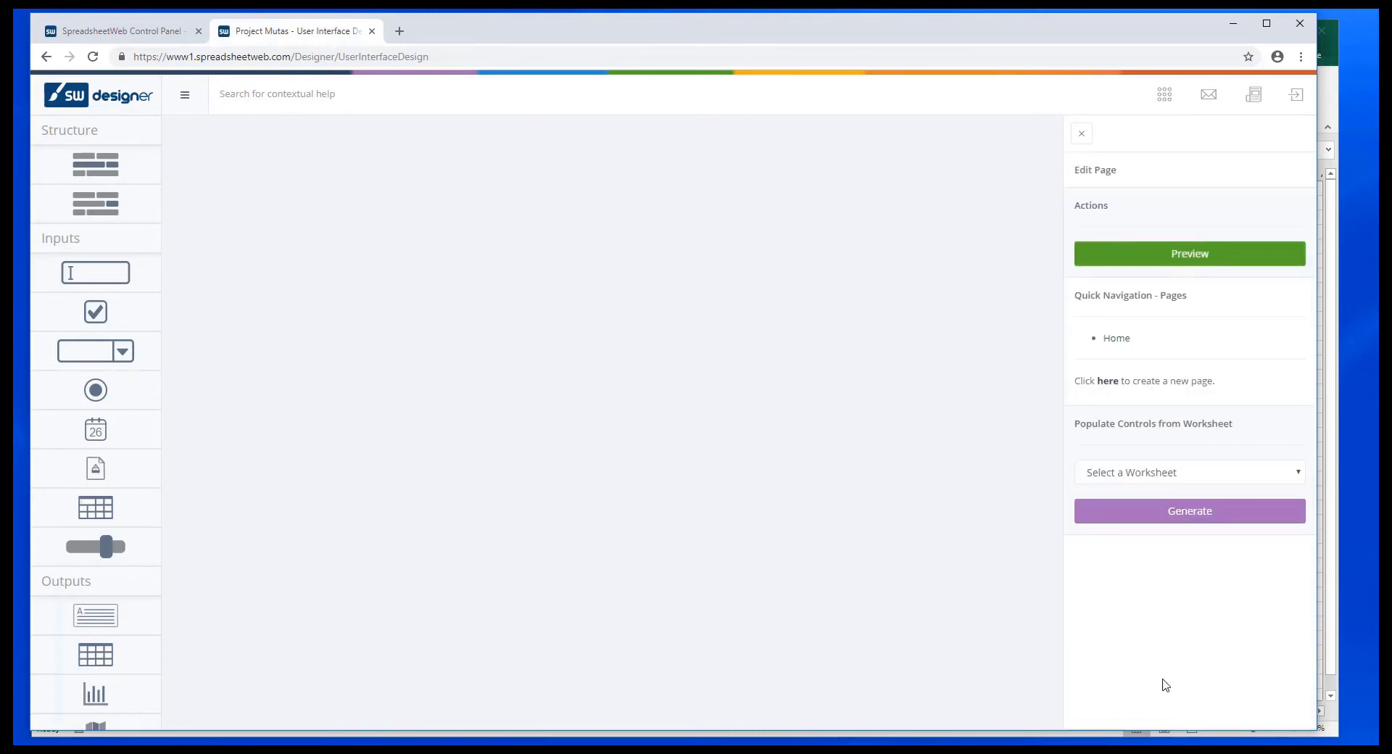
Generate the page controls automatically from the worksheet Sheet1.
{"action": "left_click", "coordinate": [1211, 473]}
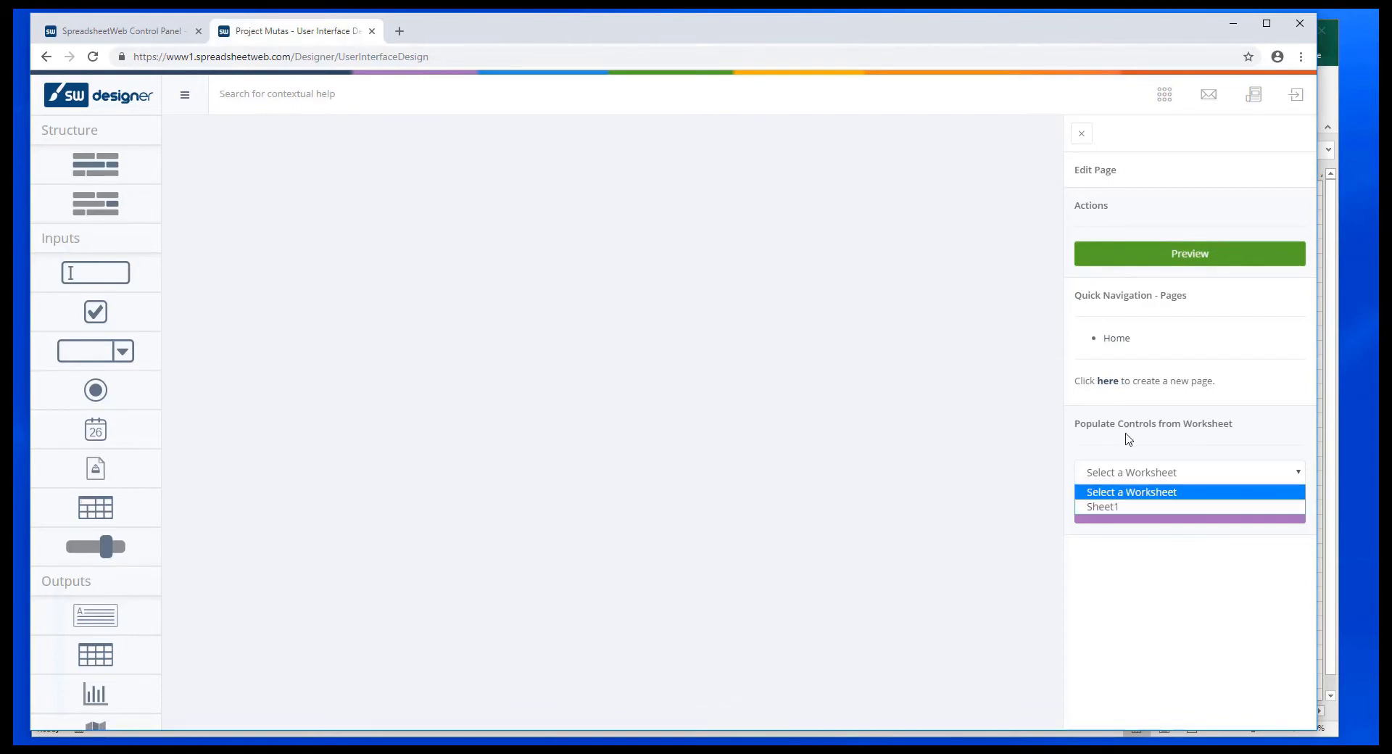
{"action": "left_click", "coordinate": [1114, 507]}
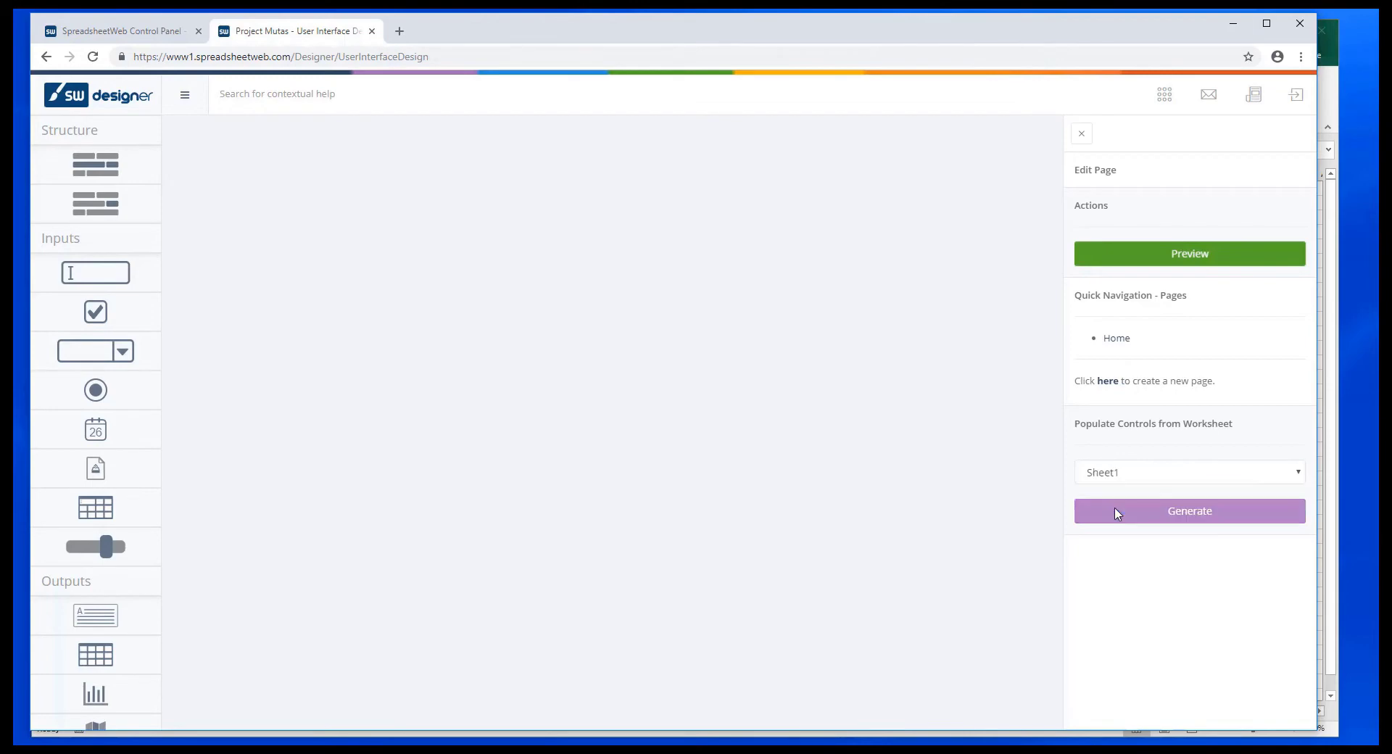
{"action": "left_click", "coordinate": [1186, 513]}
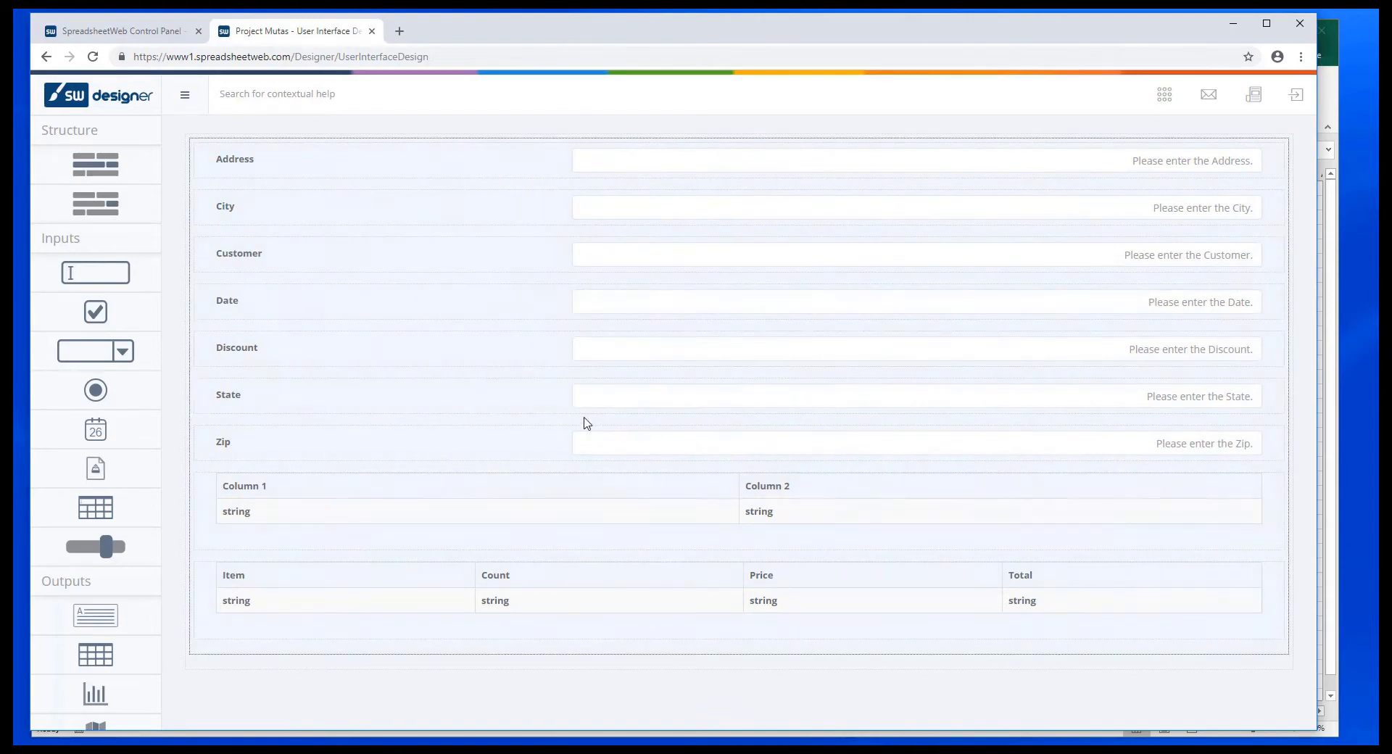
Reorder the generated input fields as Date, Customer, Address, Zip, State, City and Discount.
{"action": "left_click_drag", "start_coordinate": [503, 301], "coordinate": [508, 148]}
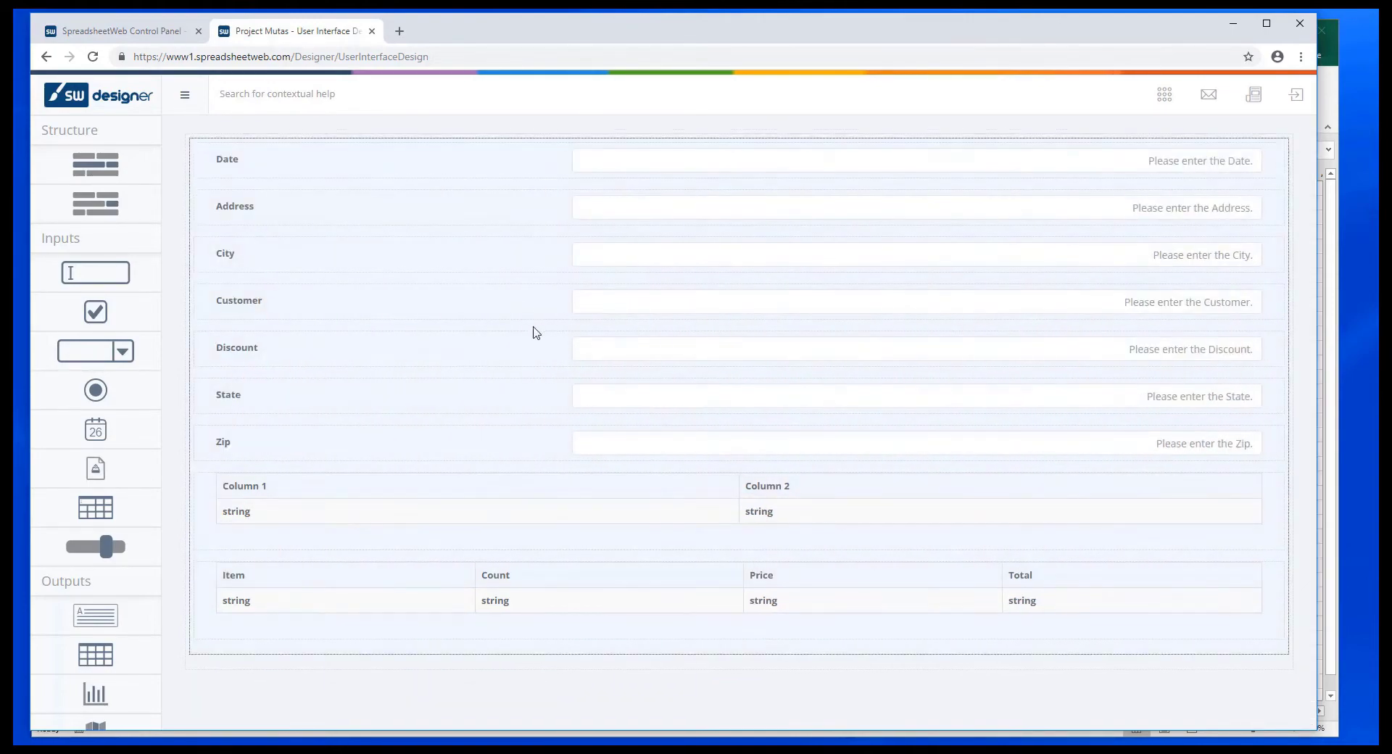
{"action": "left_click_drag", "start_coordinate": [531, 304], "coordinate": [537, 203]}
{"action": "left_click_drag", "start_coordinate": [435, 438], "coordinate": [426, 380]}
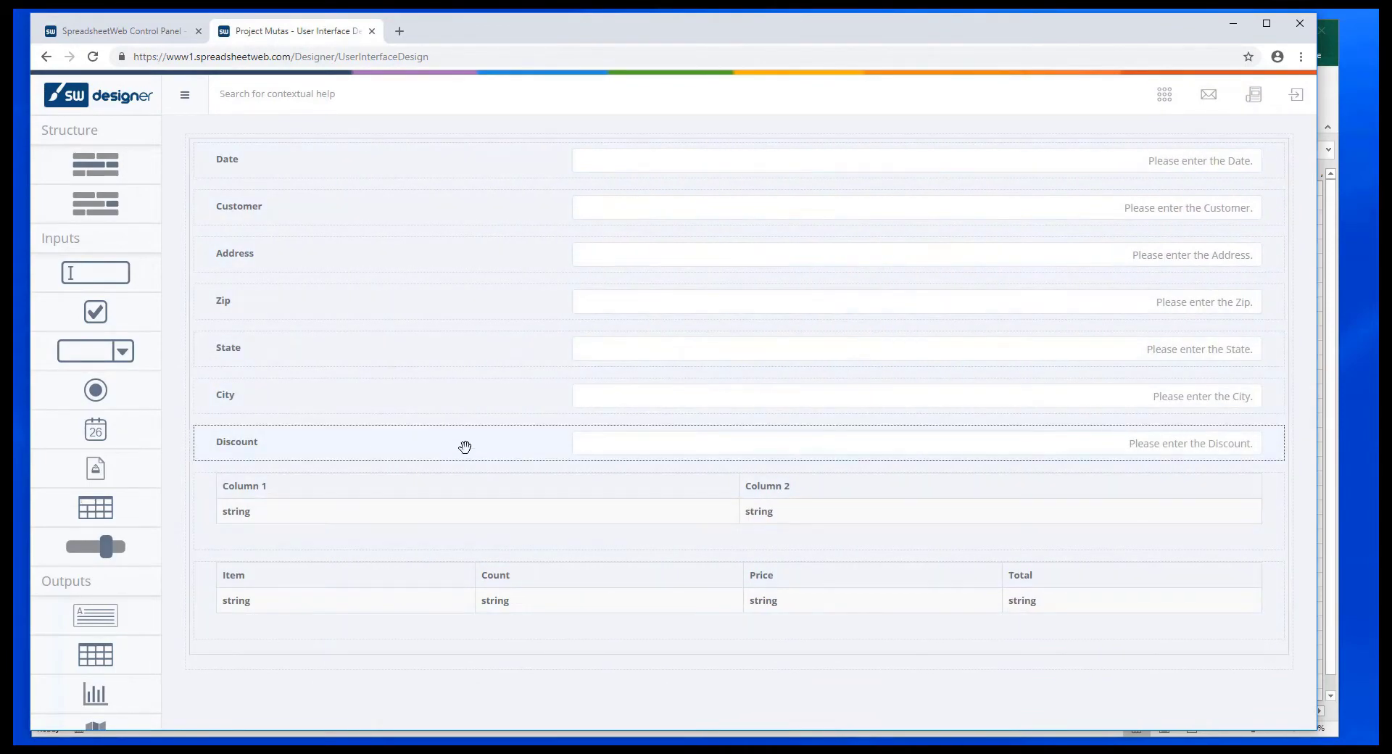
Delete the two-column input grid bound to the Items range from the page.
{"action": "left_click", "coordinate": [654, 482]}
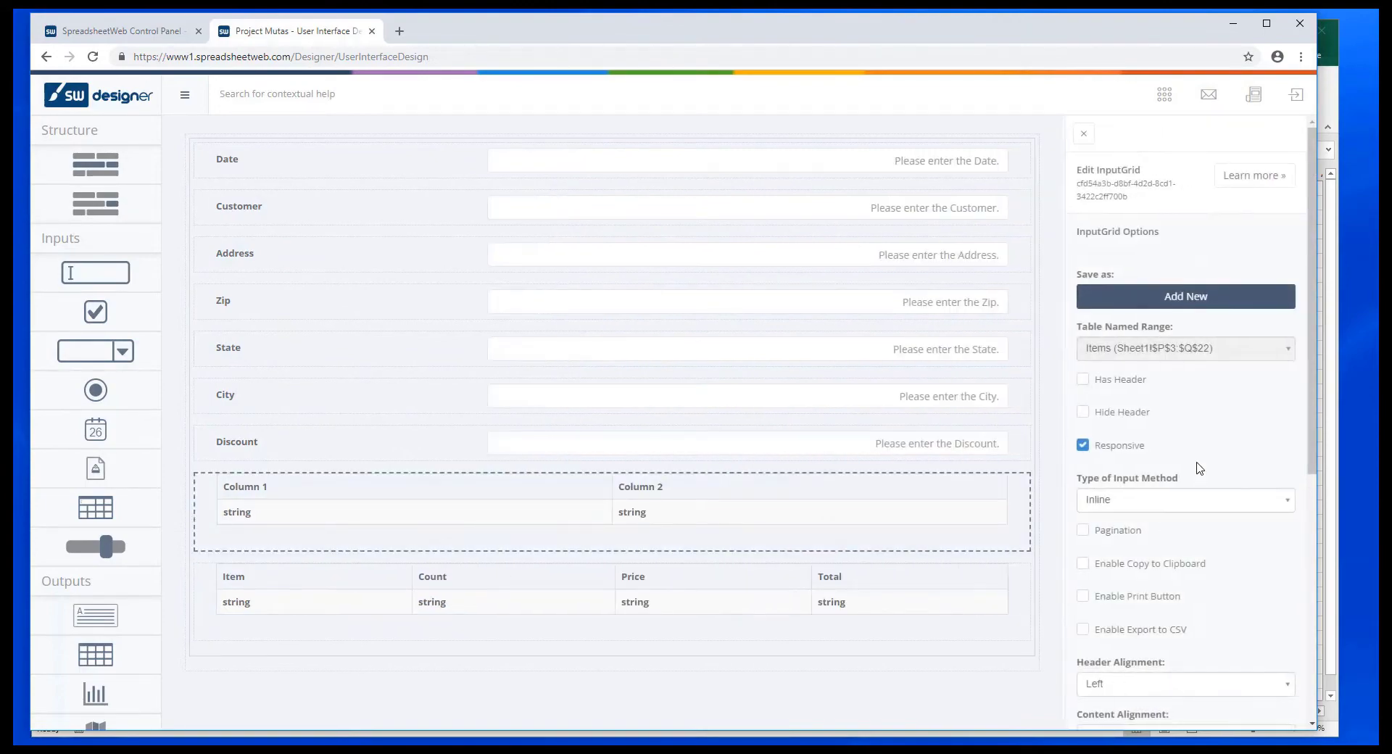
{"action": "scroll", "coordinate": [1141, 602], "scroll_direction": "down", "scroll_amount": 6}
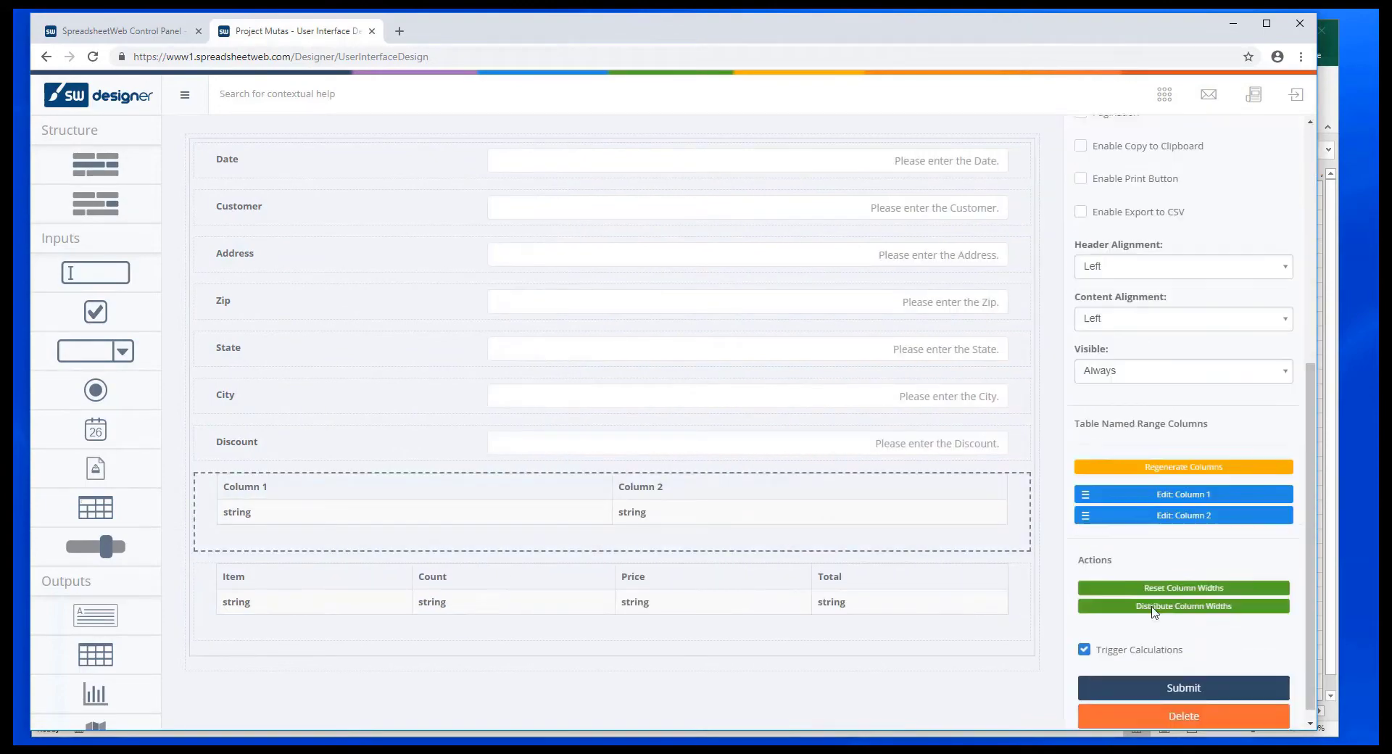
{"action": "left_click", "coordinate": [1192, 703]}
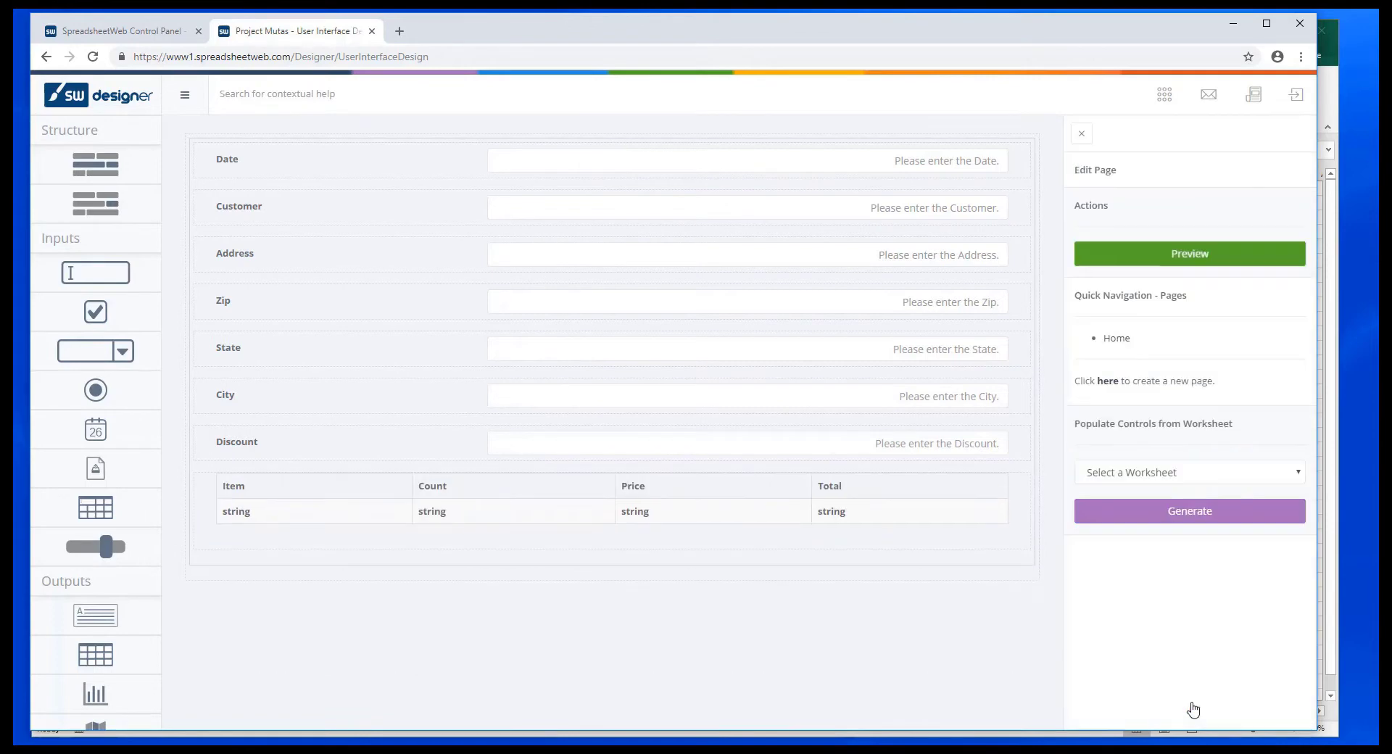
Set the Item column of the Orders input grid to the List mask type with the Products named range and submit it.
{"action": "left_click", "coordinate": [453, 482]}
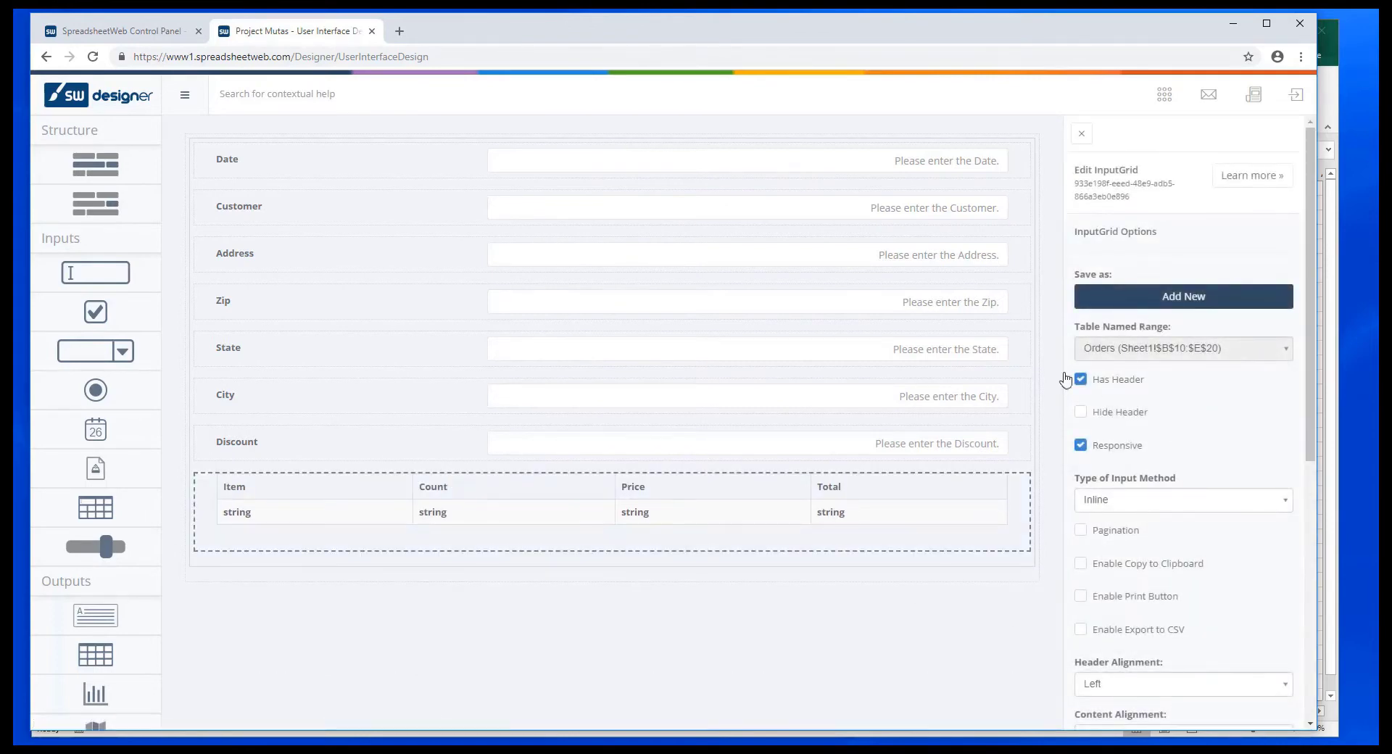
{"action": "scroll", "coordinate": [1242, 432], "scroll_direction": "down", "scroll_amount": 6}
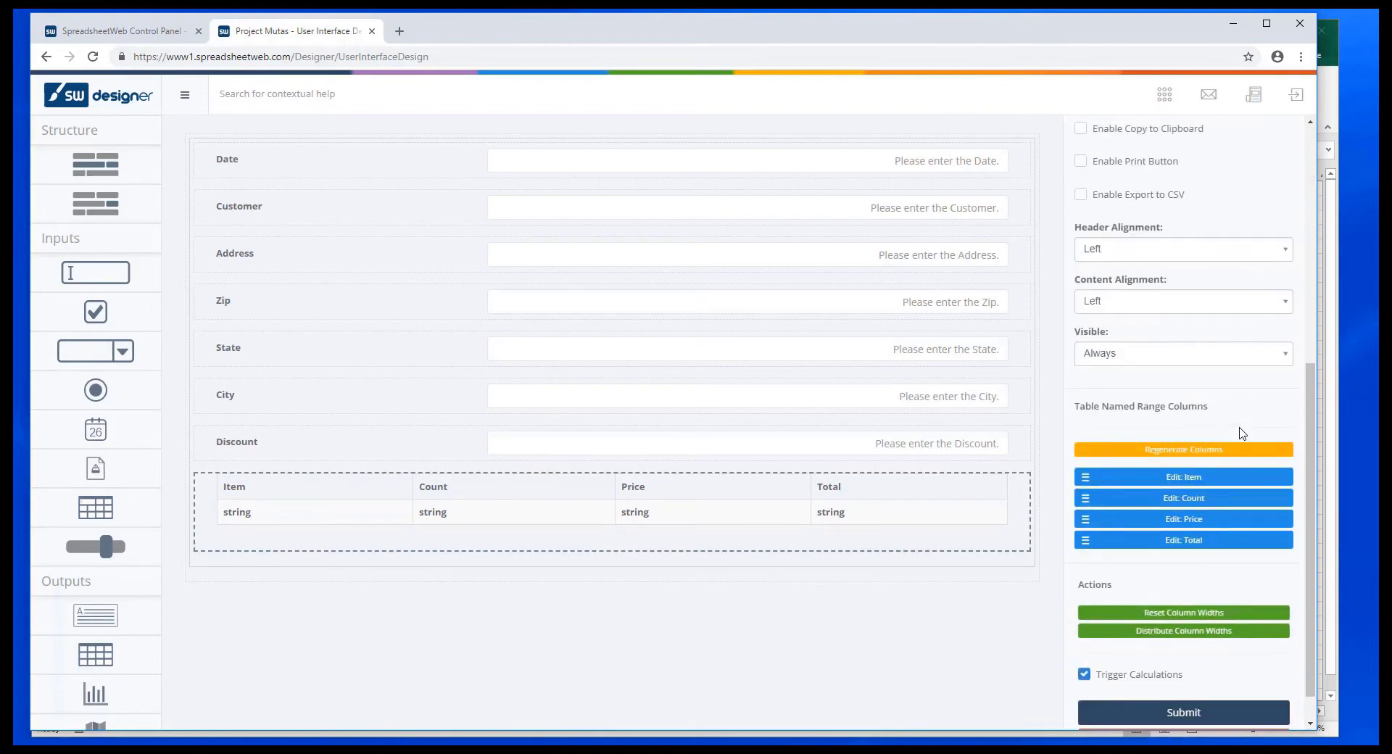
{"action": "left_click", "coordinate": [1184, 478]}
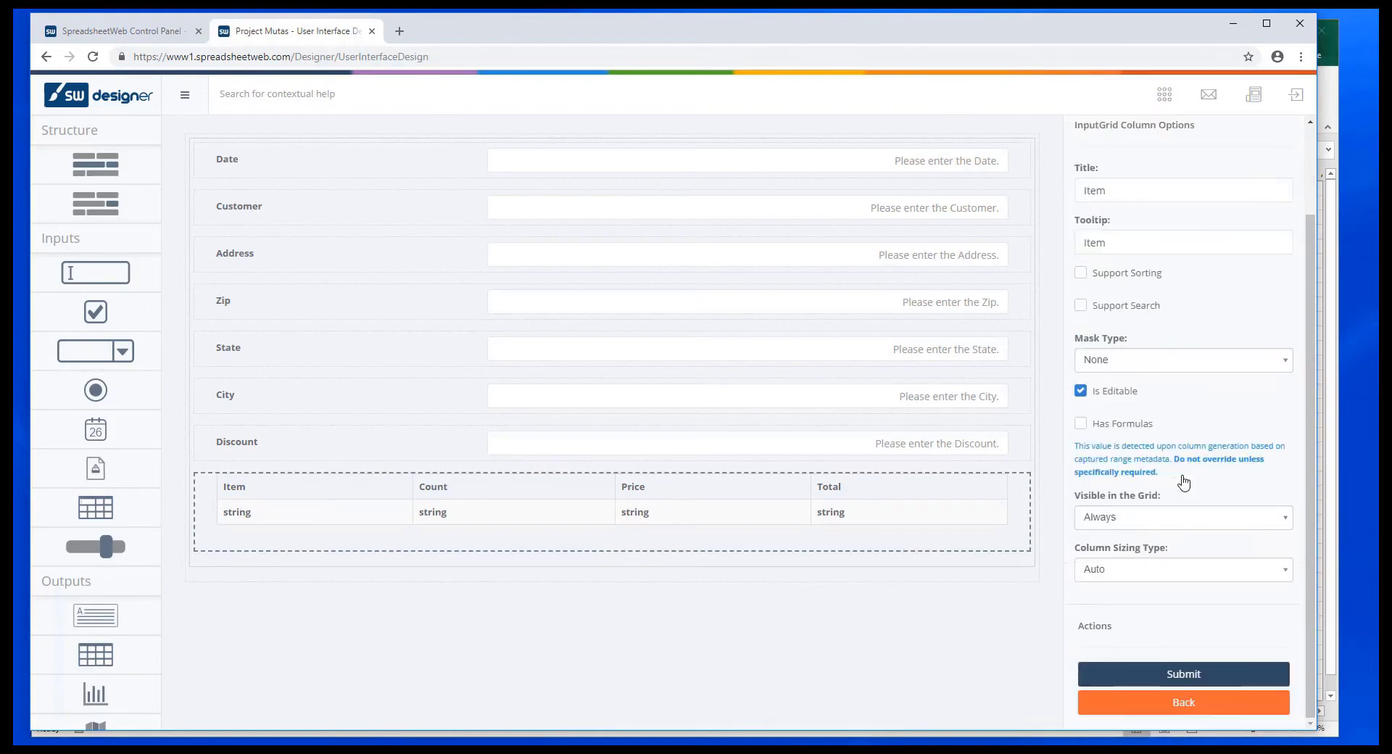
{"action": "left_click", "coordinate": [1233, 362]}
{"action": "scroll", "coordinate": [1166, 491], "scroll_direction": "down", "scroll_amount": 2}
{"action": "left_click", "coordinate": [1115, 533]}
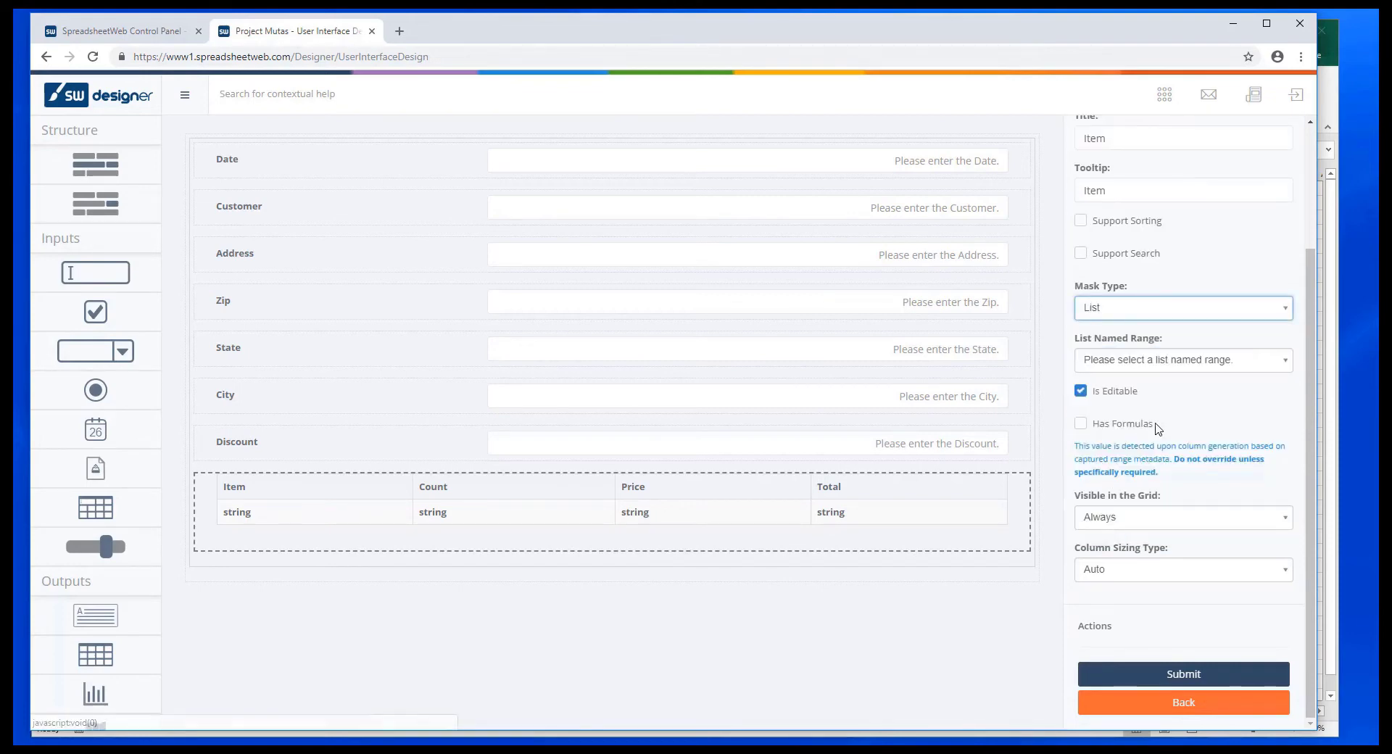
{"action": "left_click", "coordinate": [1183, 365]}
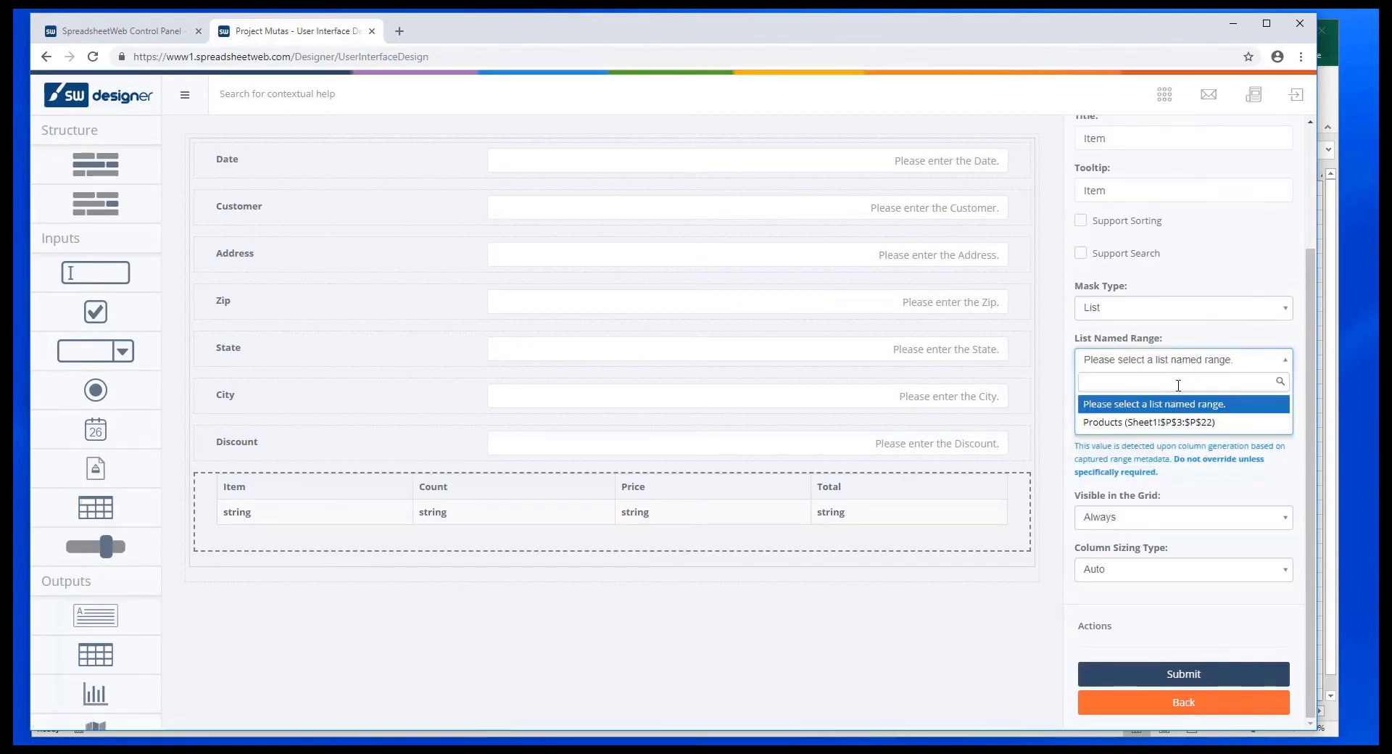
{"action": "left_click", "coordinate": [1160, 423]}
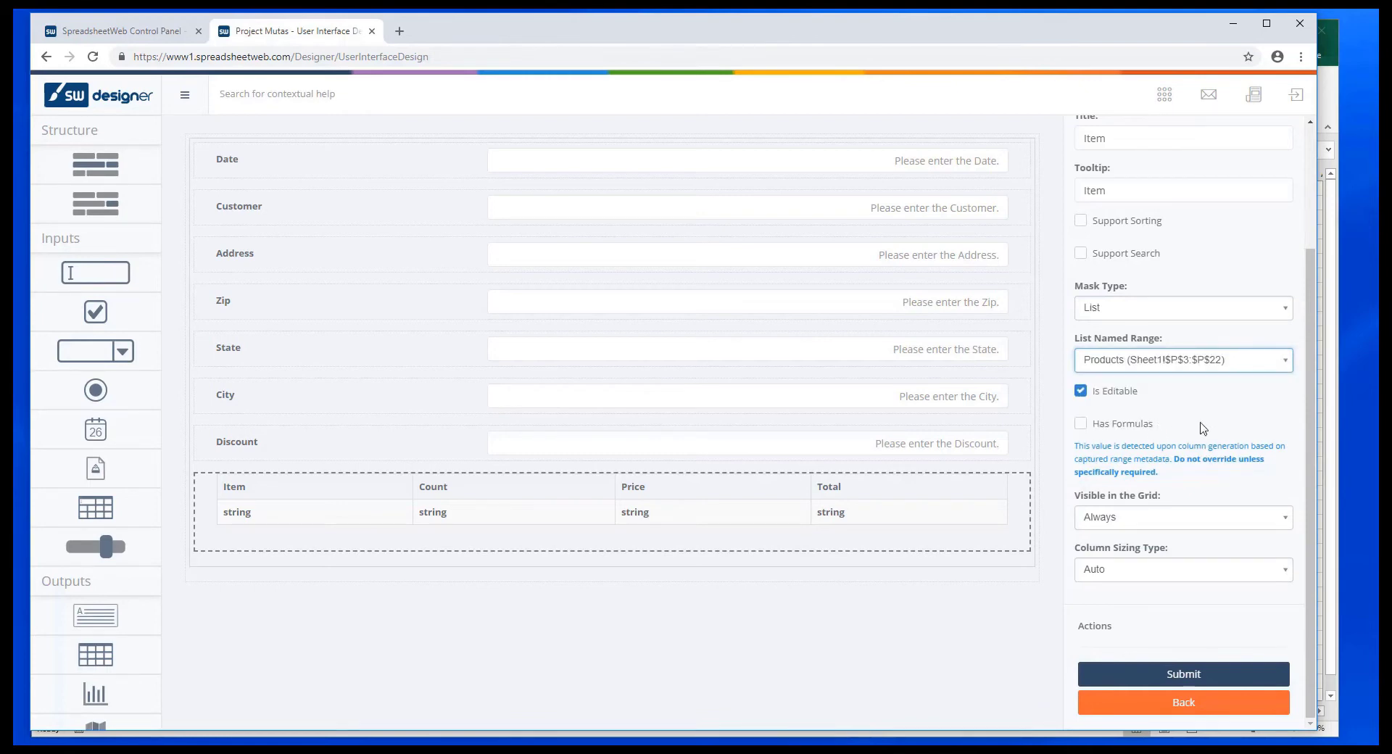
{"action": "left_click", "coordinate": [1204, 676]}
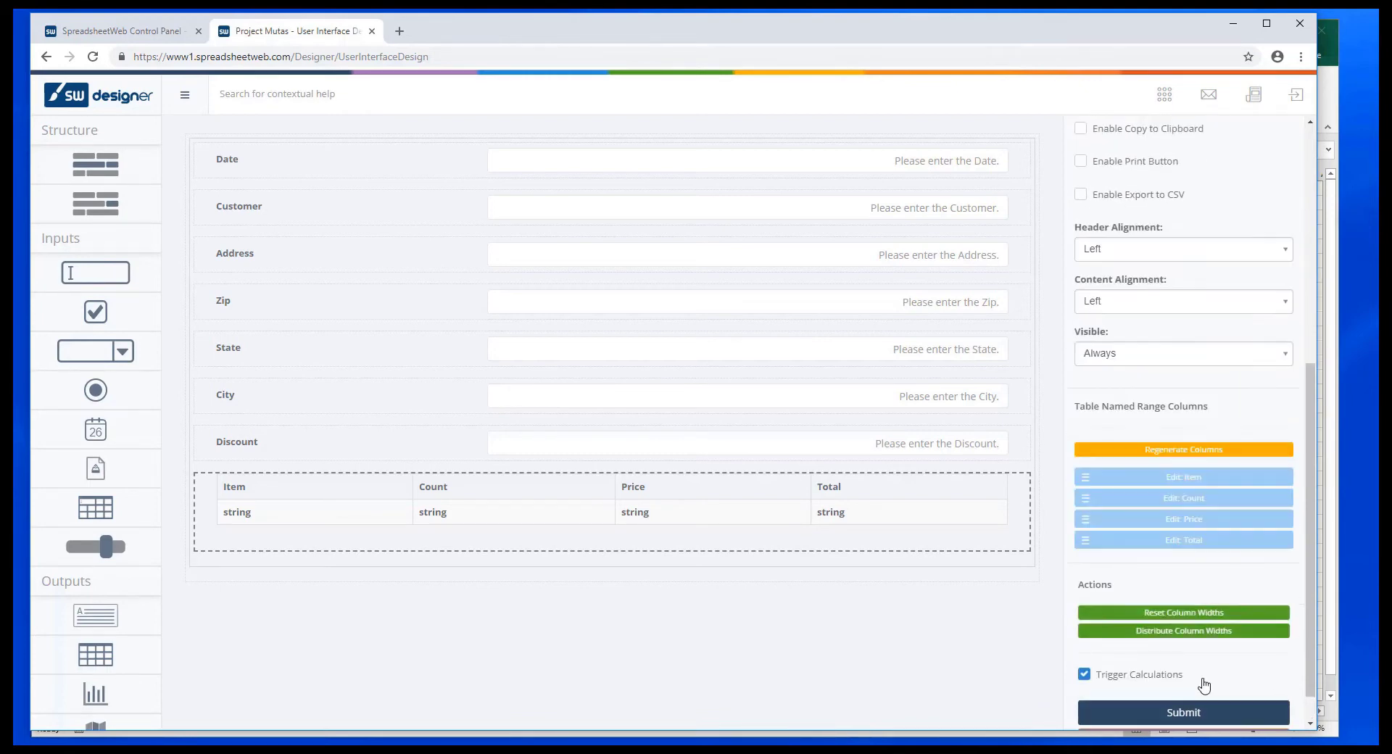
Set the Count column of the Orders input grid to the Integer mask type and submit it.
{"action": "left_click", "coordinate": [1189, 500]}
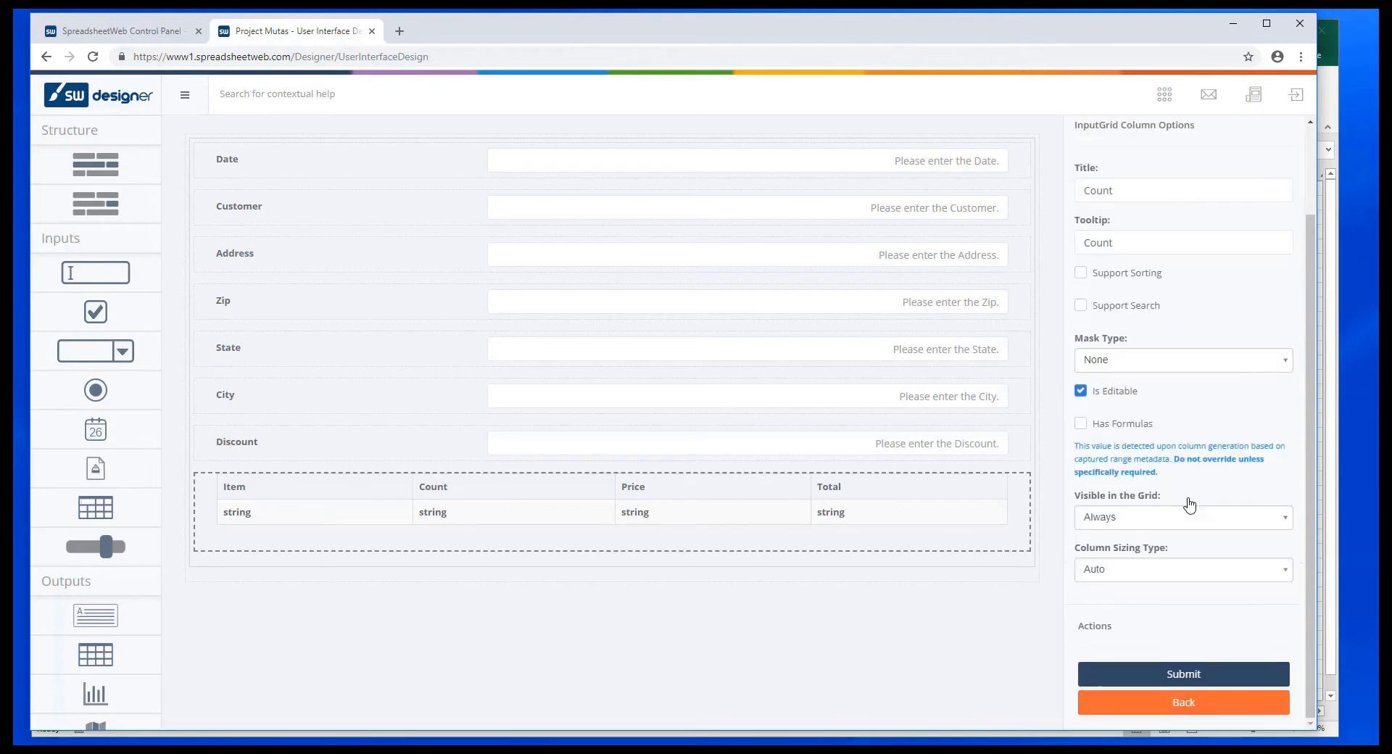
{"action": "left_click", "coordinate": [1174, 362]}
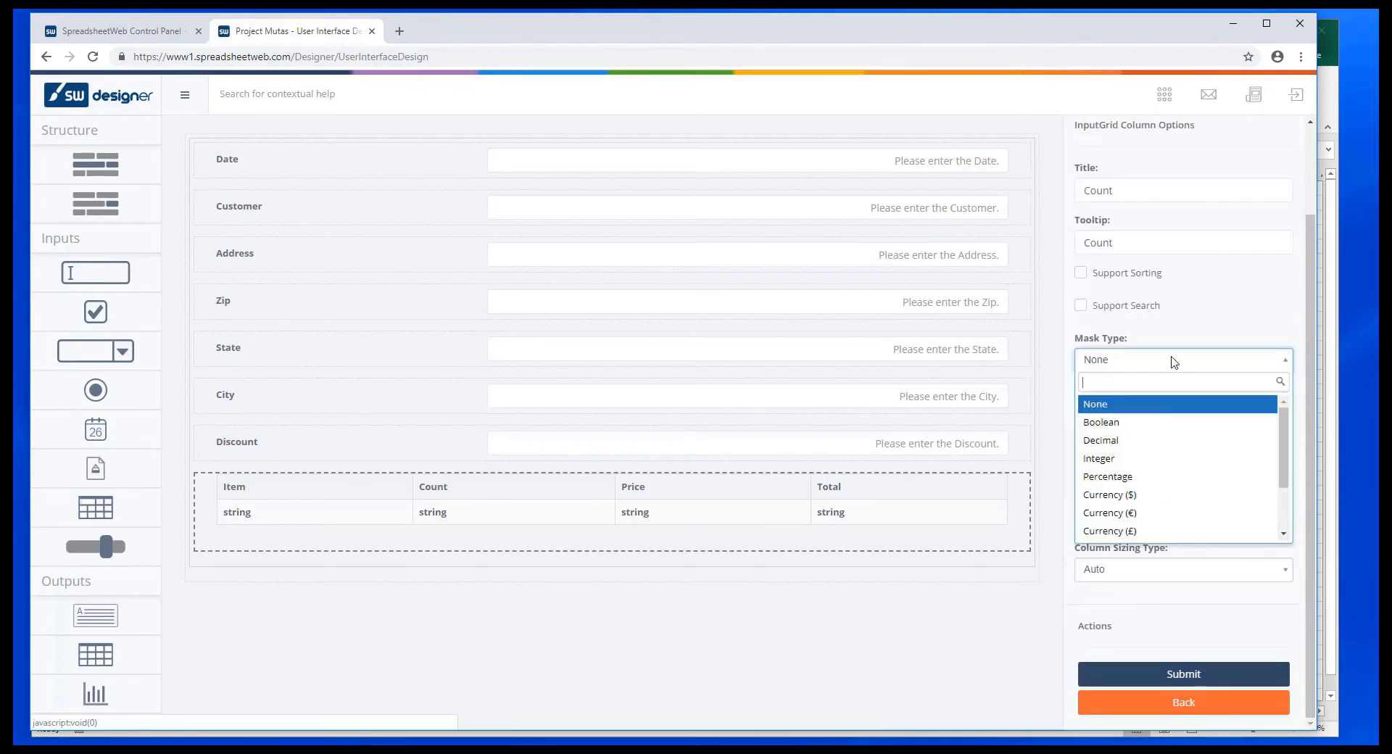
{"action": "left_click", "coordinate": [1149, 459]}
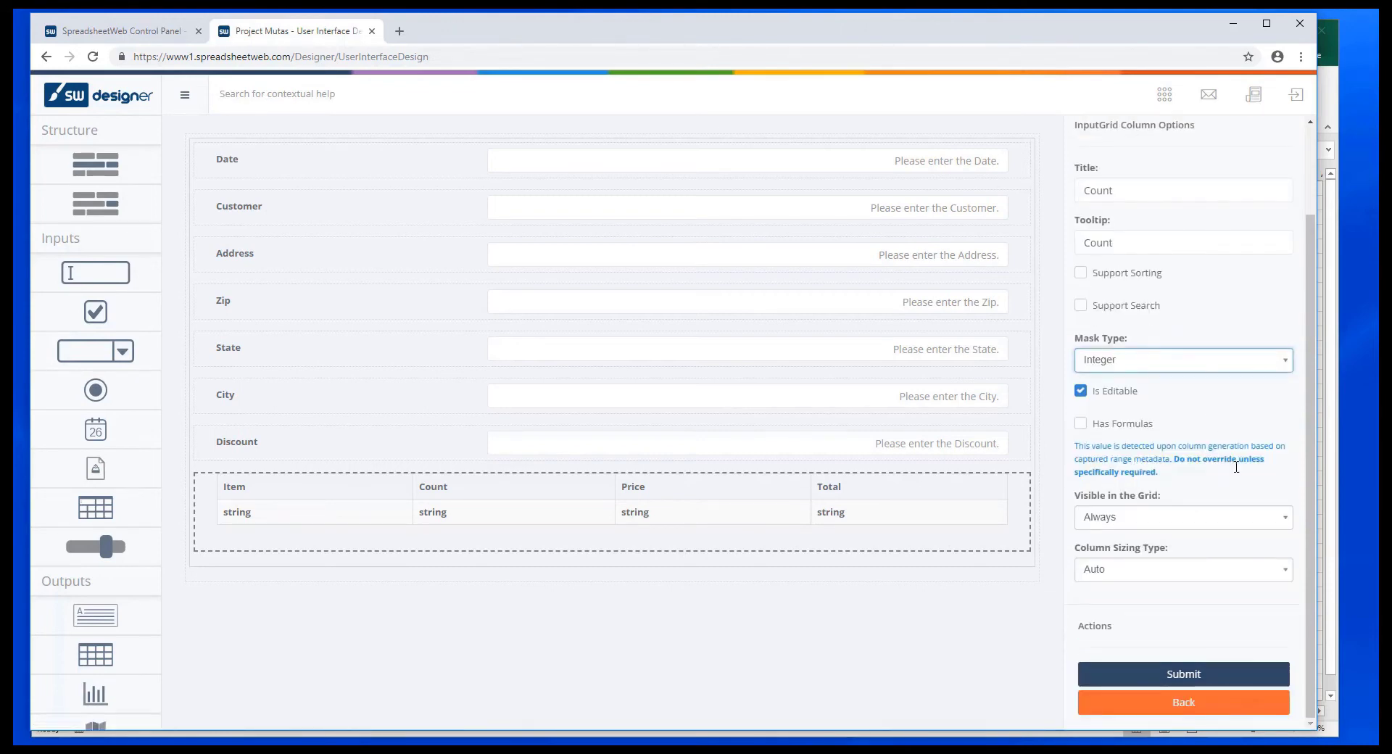
{"action": "left_click", "coordinate": [1183, 674]}
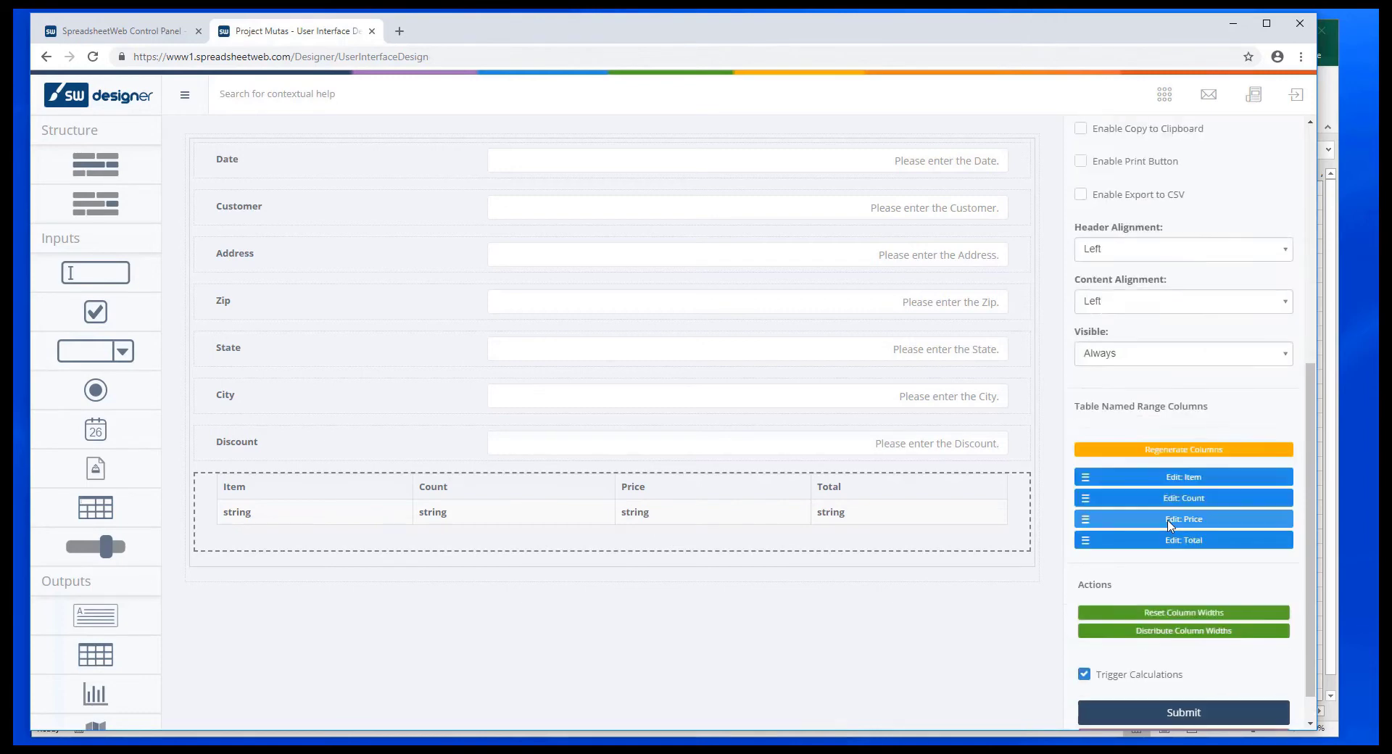
Set the Price column of the Orders input grid to the Currency ($) mask type and submit it.
{"action": "left_click", "coordinate": [1176, 522]}
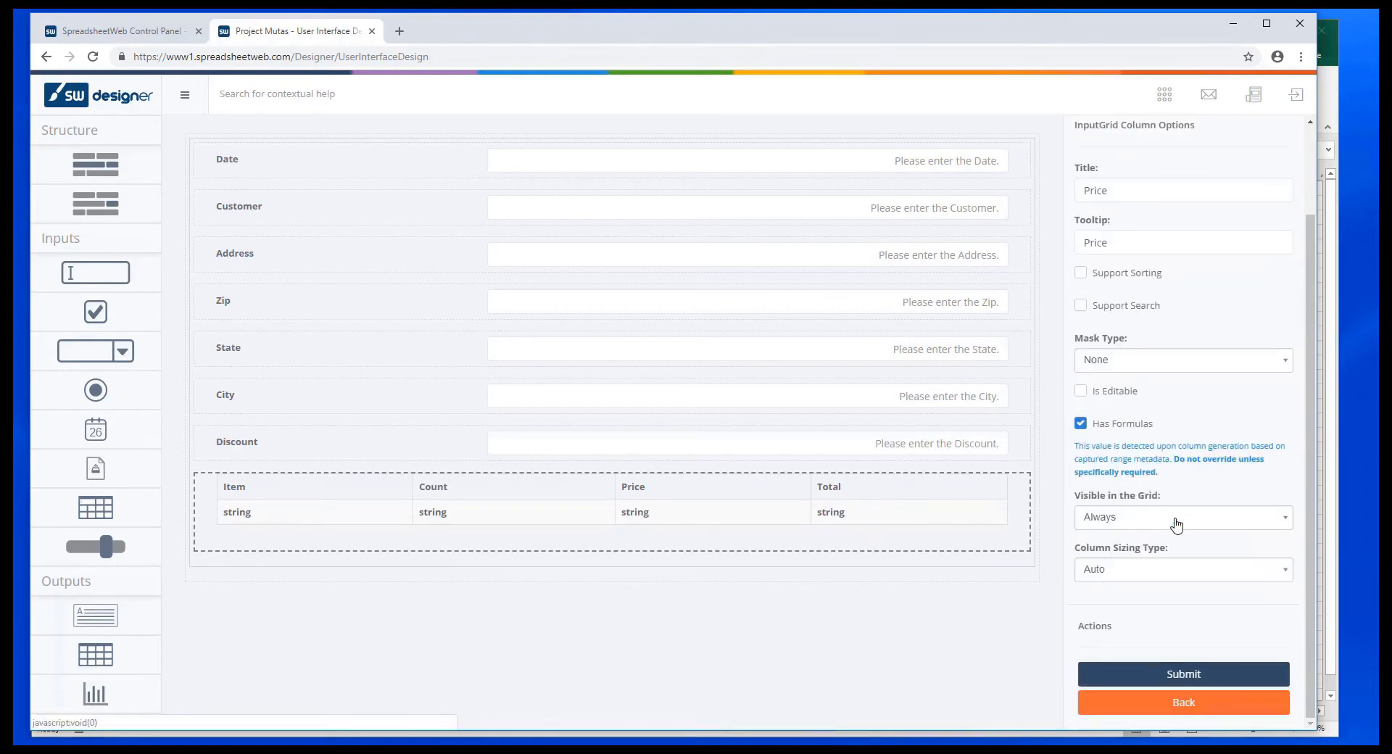
{"action": "left_click", "coordinate": [1146, 360]}
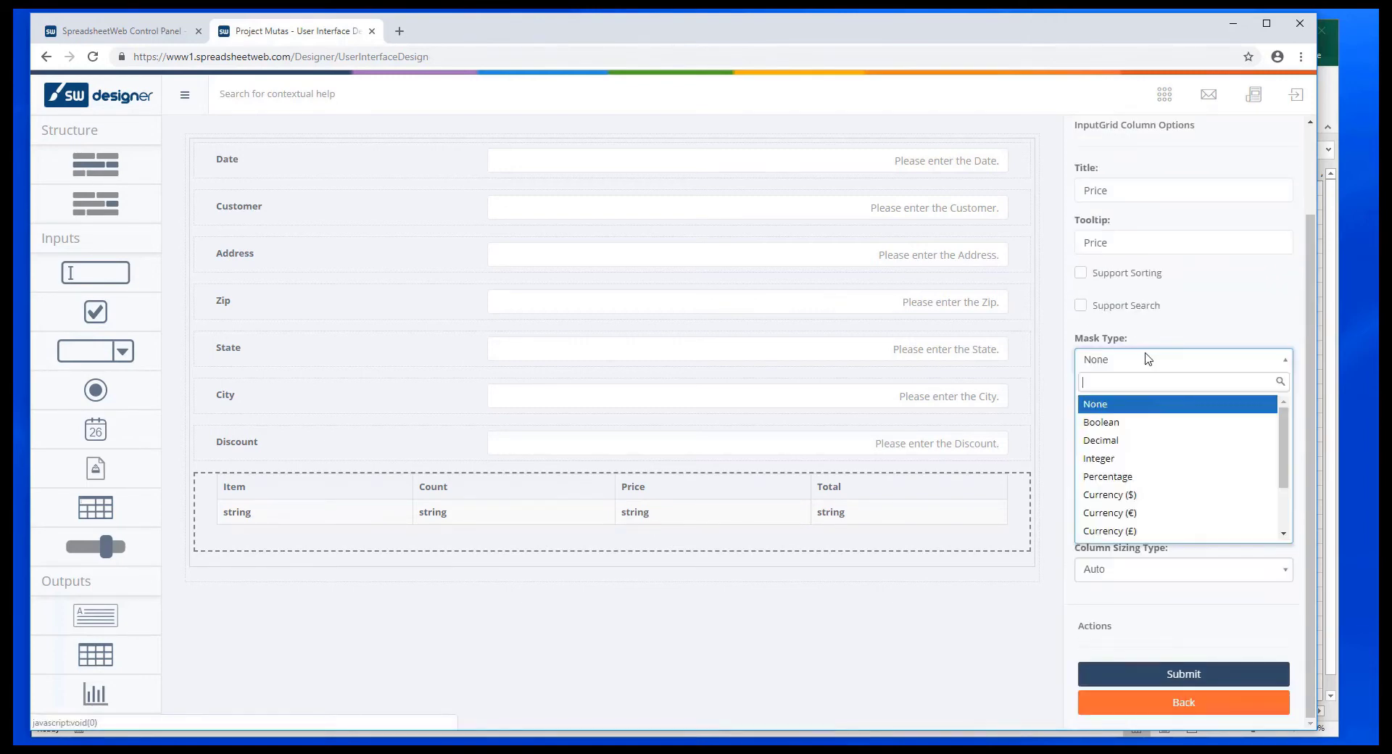
{"action": "left_click", "coordinate": [1148, 496]}
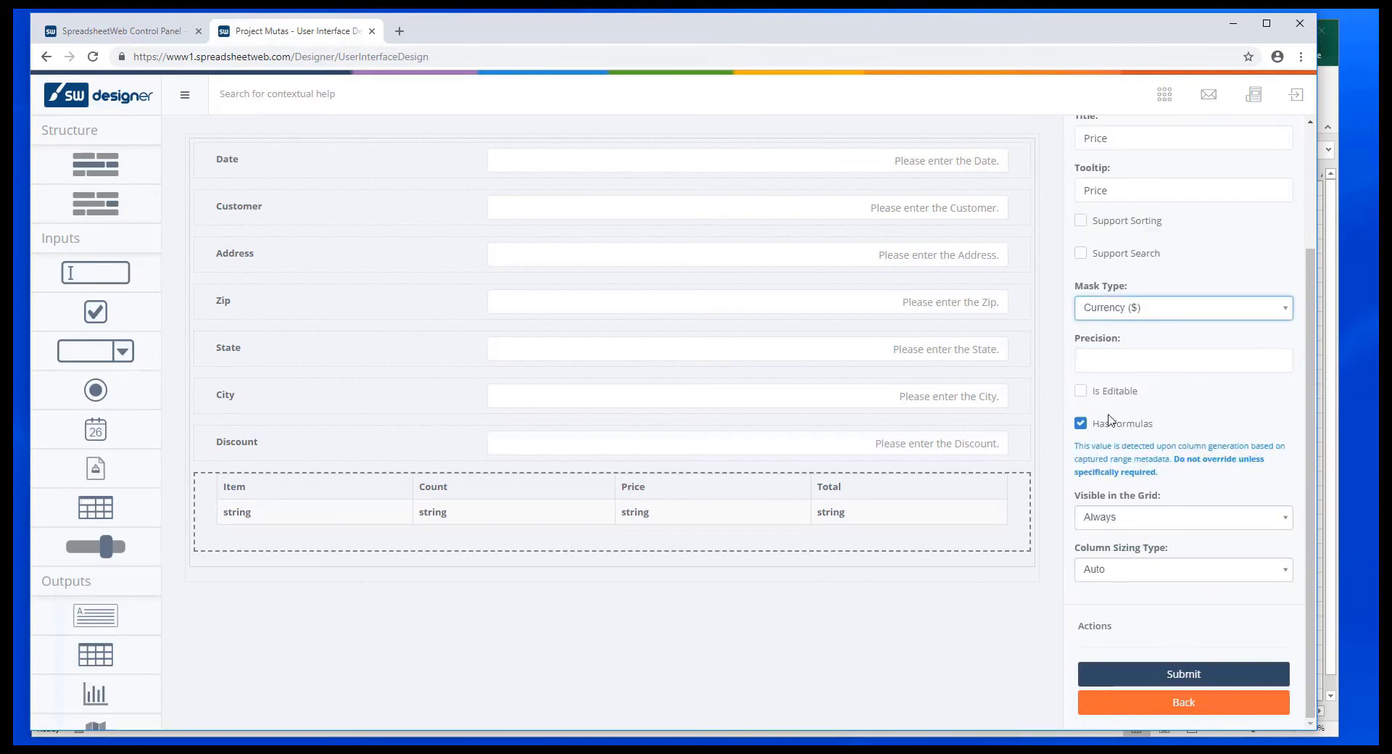
{"action": "left_click", "coordinate": [1173, 674]}
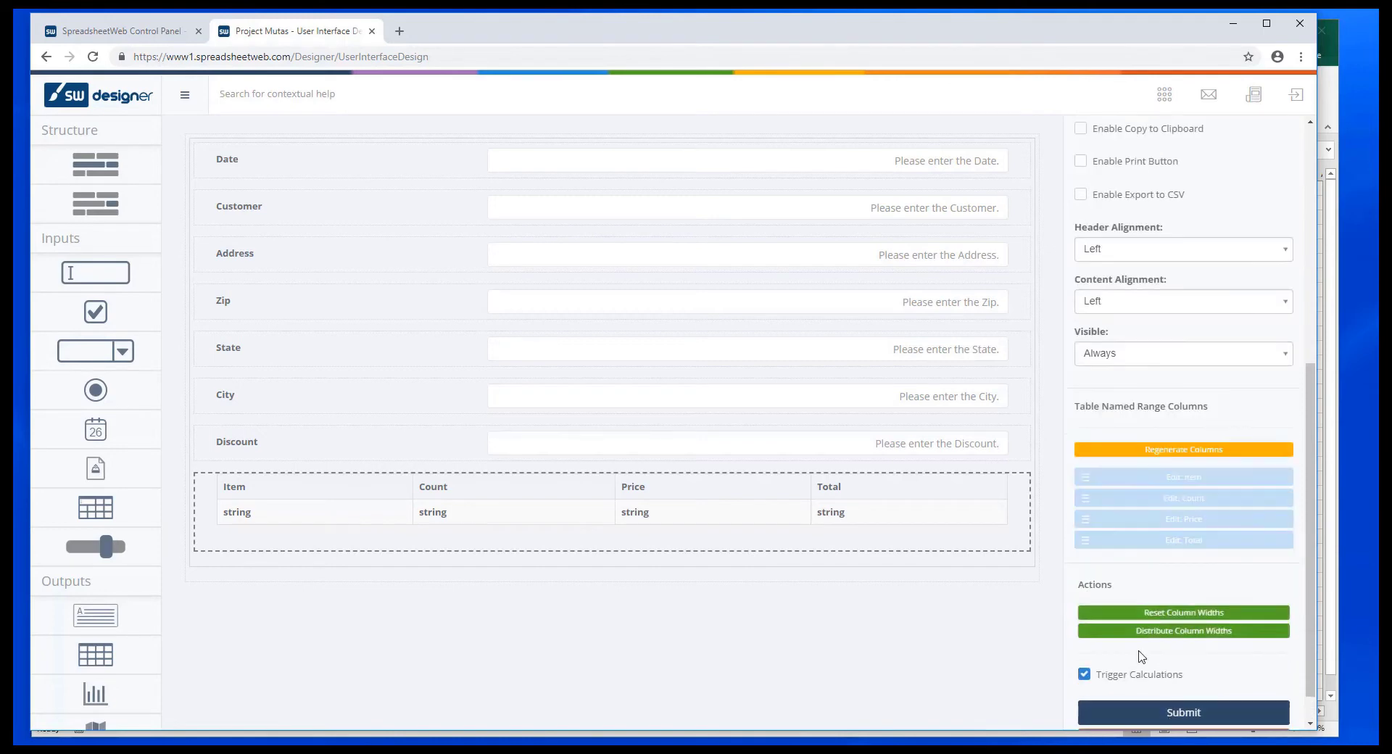
Set the Total column to the Currency ($) mask type and submit the column and the input grid.
{"action": "left_click", "coordinate": [1181, 545]}
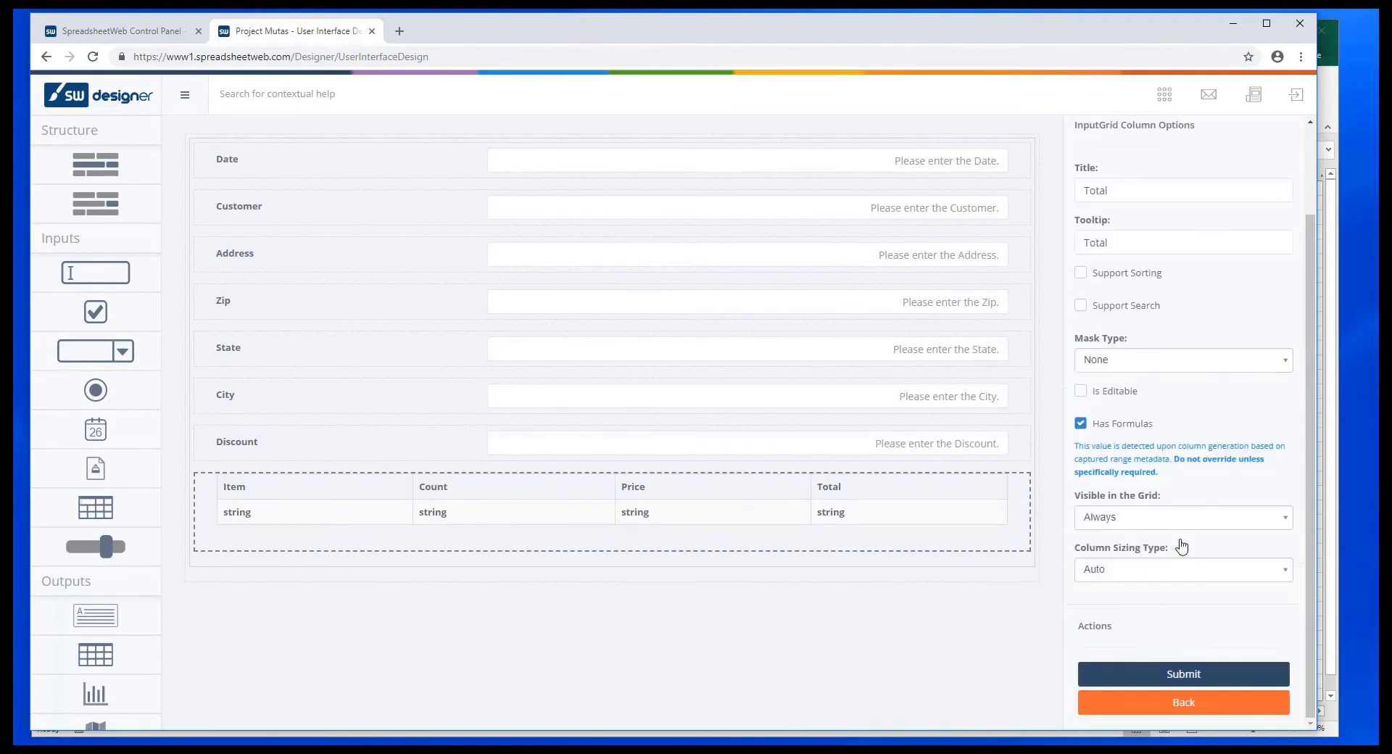
{"action": "left_click", "coordinate": [1176, 358]}
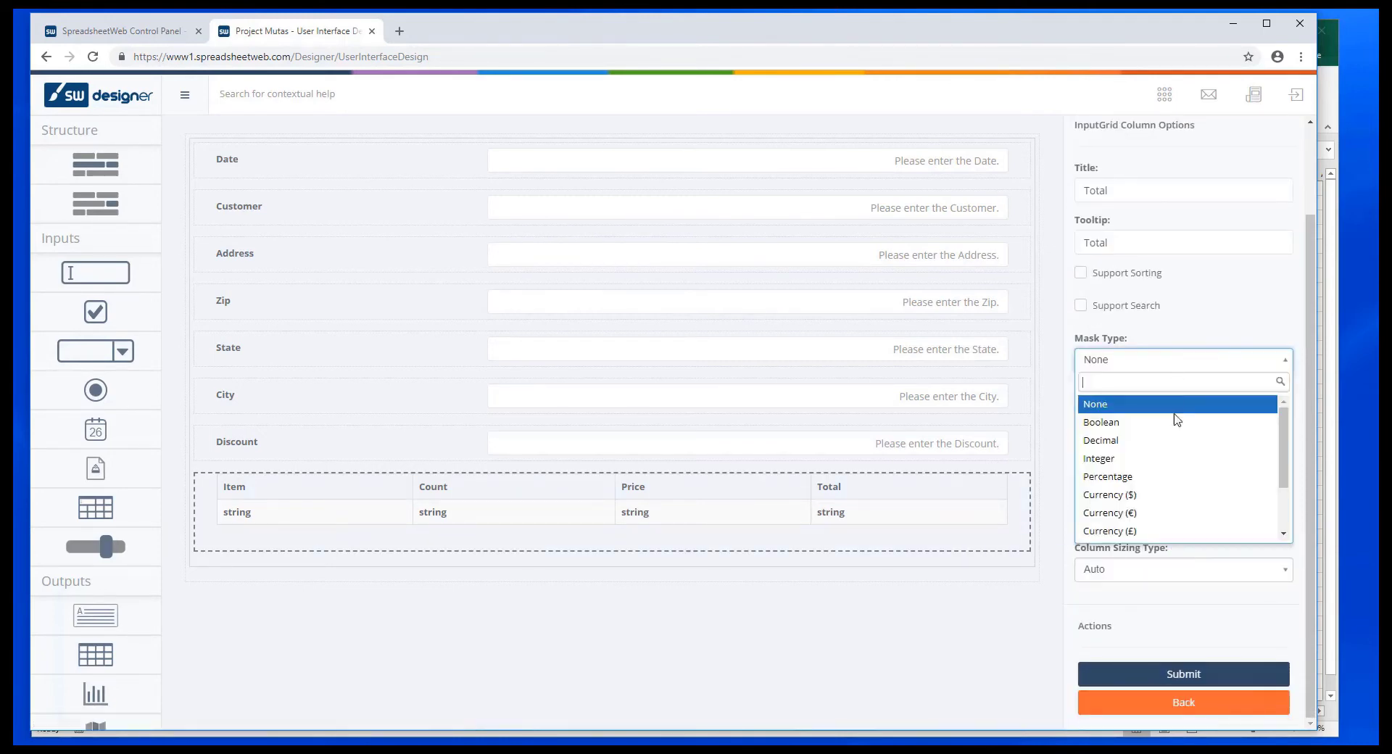
{"action": "left_click", "coordinate": [1147, 499]}
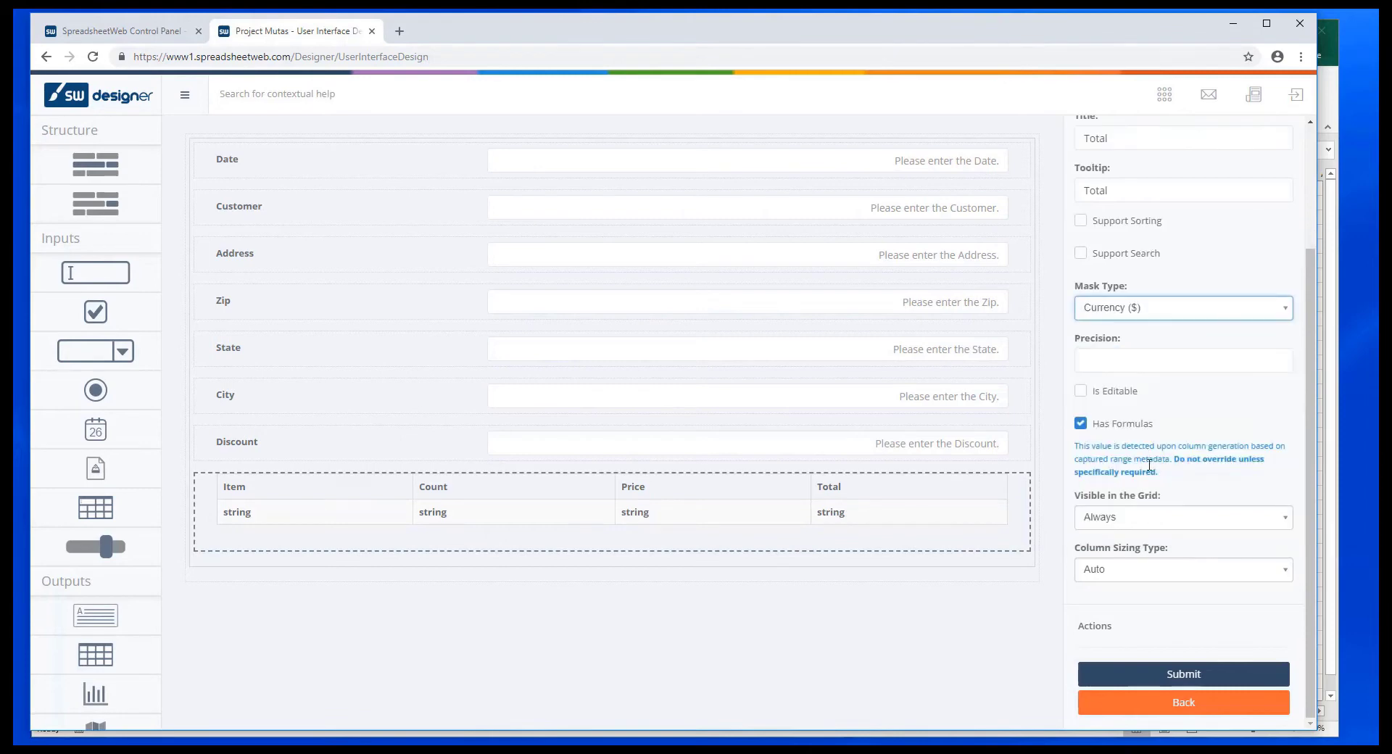
{"action": "left_click", "coordinate": [1191, 675]}
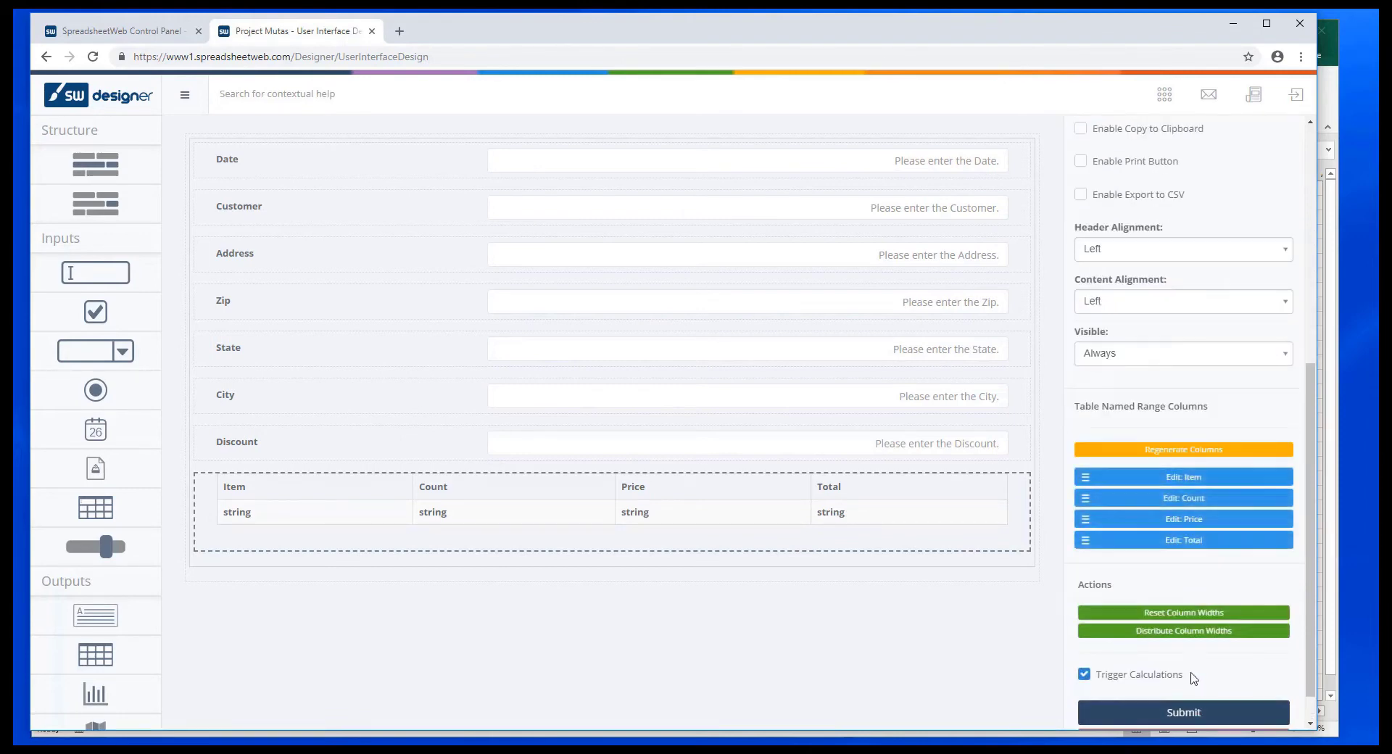
{"action": "left_click", "coordinate": [1191, 675]}
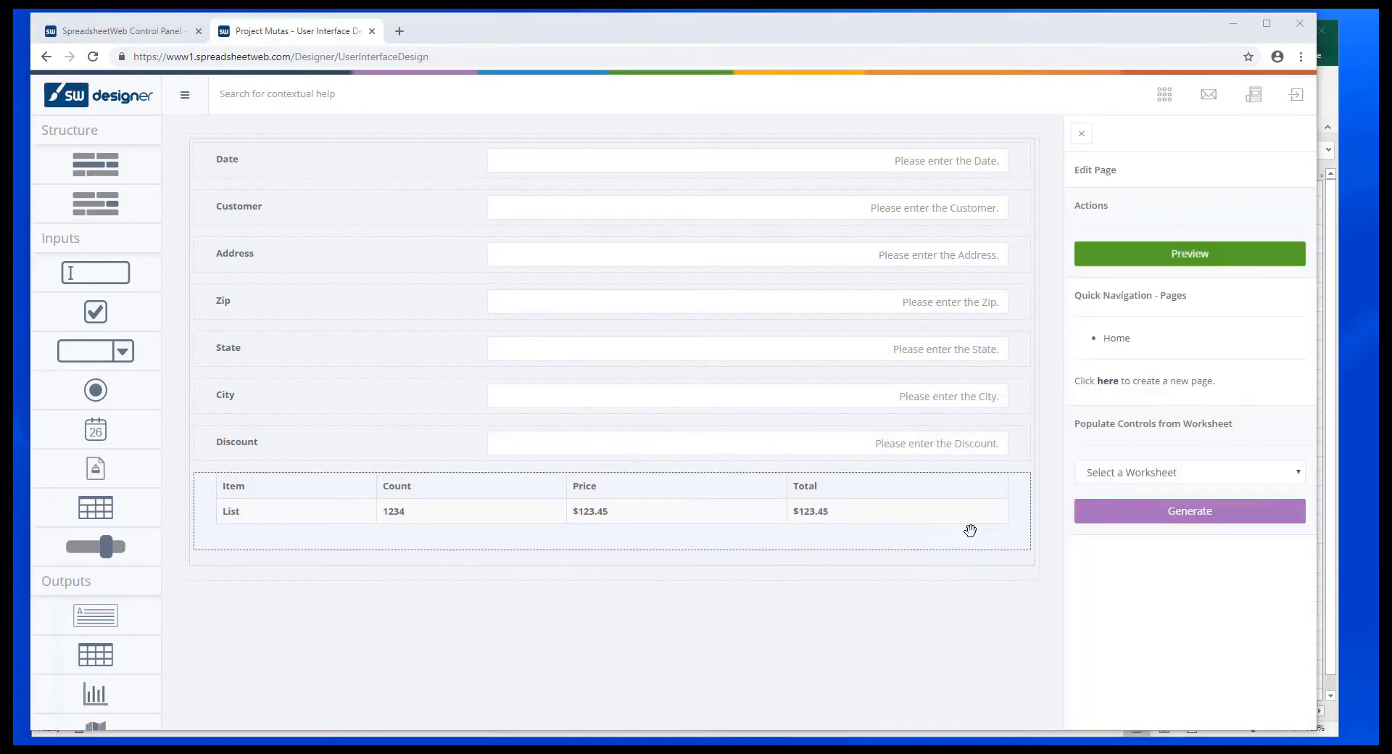
Add a textbox below the input grid, bind it to the Order_Total named range and name it Order Total.
{"action": "left_click_drag", "start_coordinate": [103, 282], "coordinate": [529, 584]}
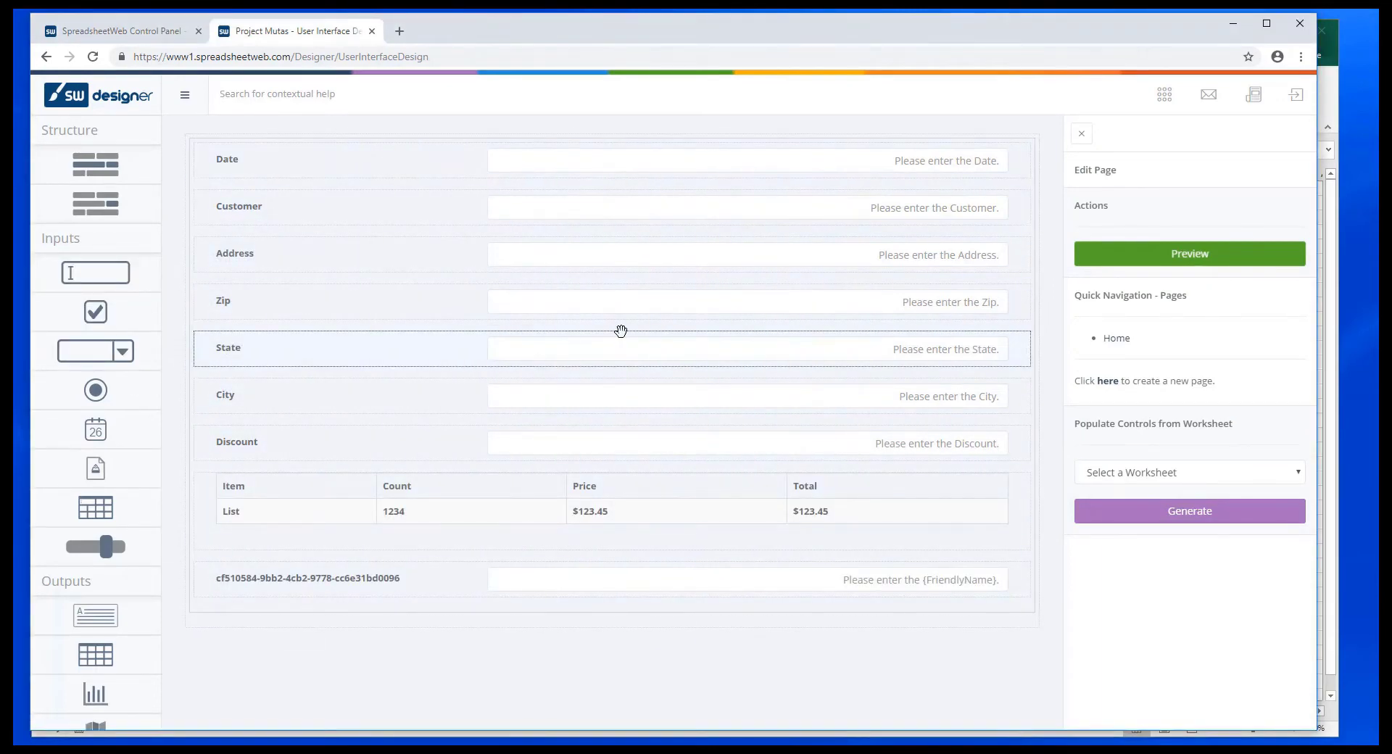
{"action": "left_click", "coordinate": [659, 580]}
{"action": "left_click", "coordinate": [1168, 325]}
{"action": "left_click", "coordinate": [1149, 386]}
{"action": "left_click", "coordinate": [1112, 377]}
{"action": "key", "text": "BackSpace"}
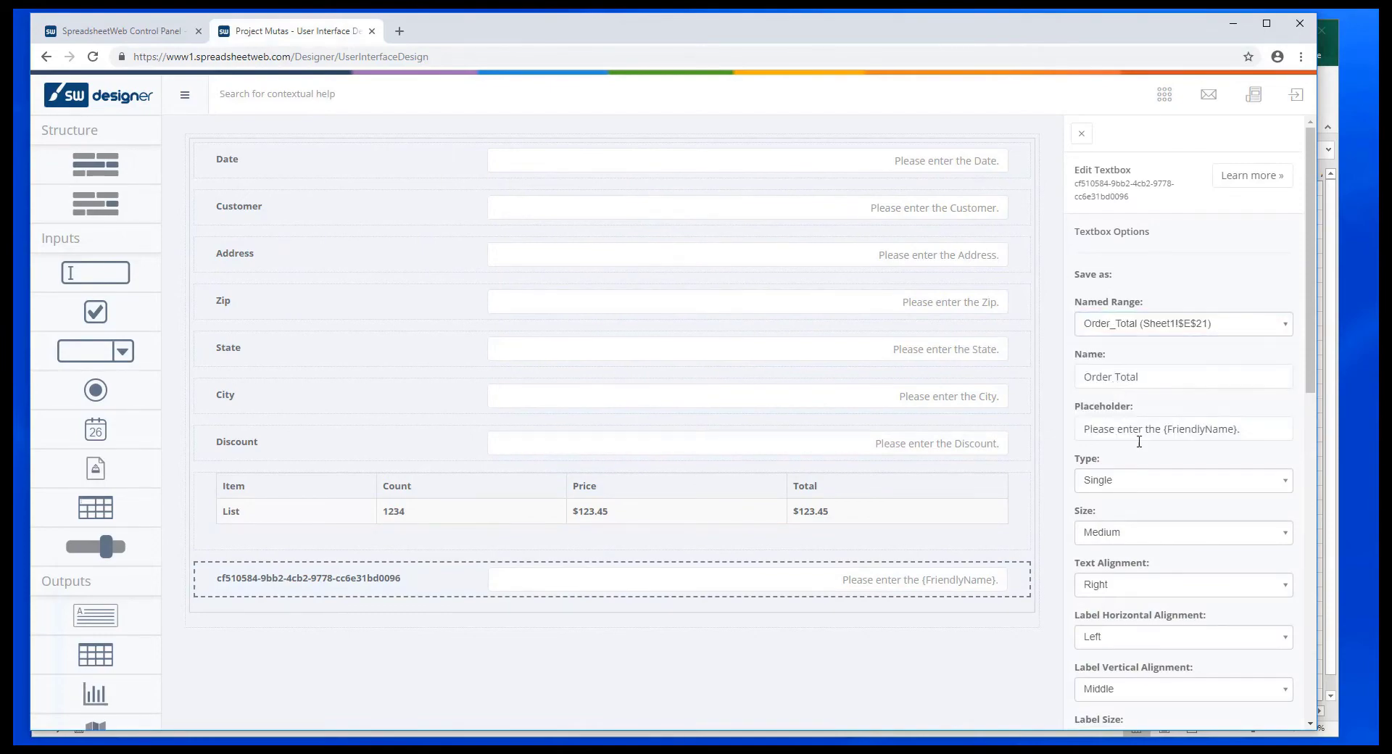
{"action": "left_click", "coordinate": [389, 605]}
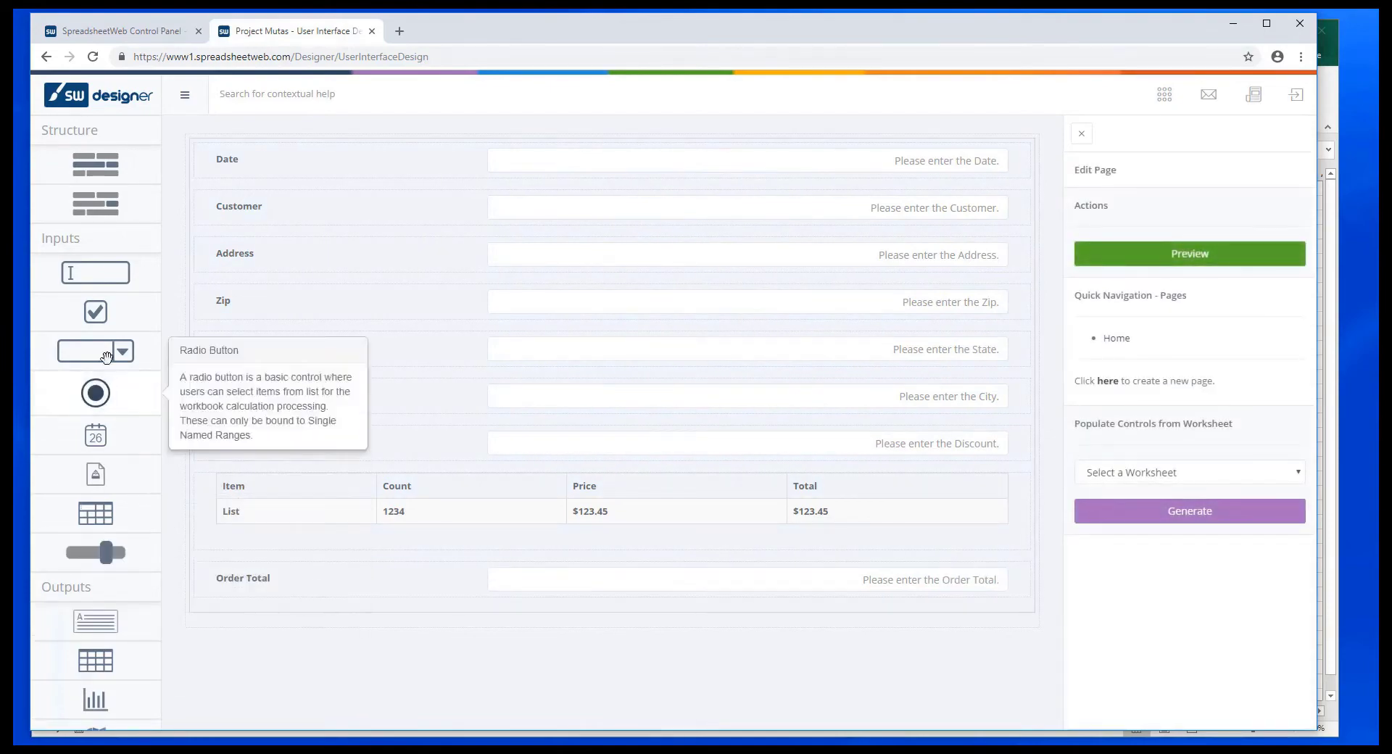
Add a textbox below Order Total and bind it to the Tax named range.
{"action": "left_click_drag", "start_coordinate": [200, 392], "coordinate": [444, 624]}
{"action": "left_click", "coordinate": [444, 623]}
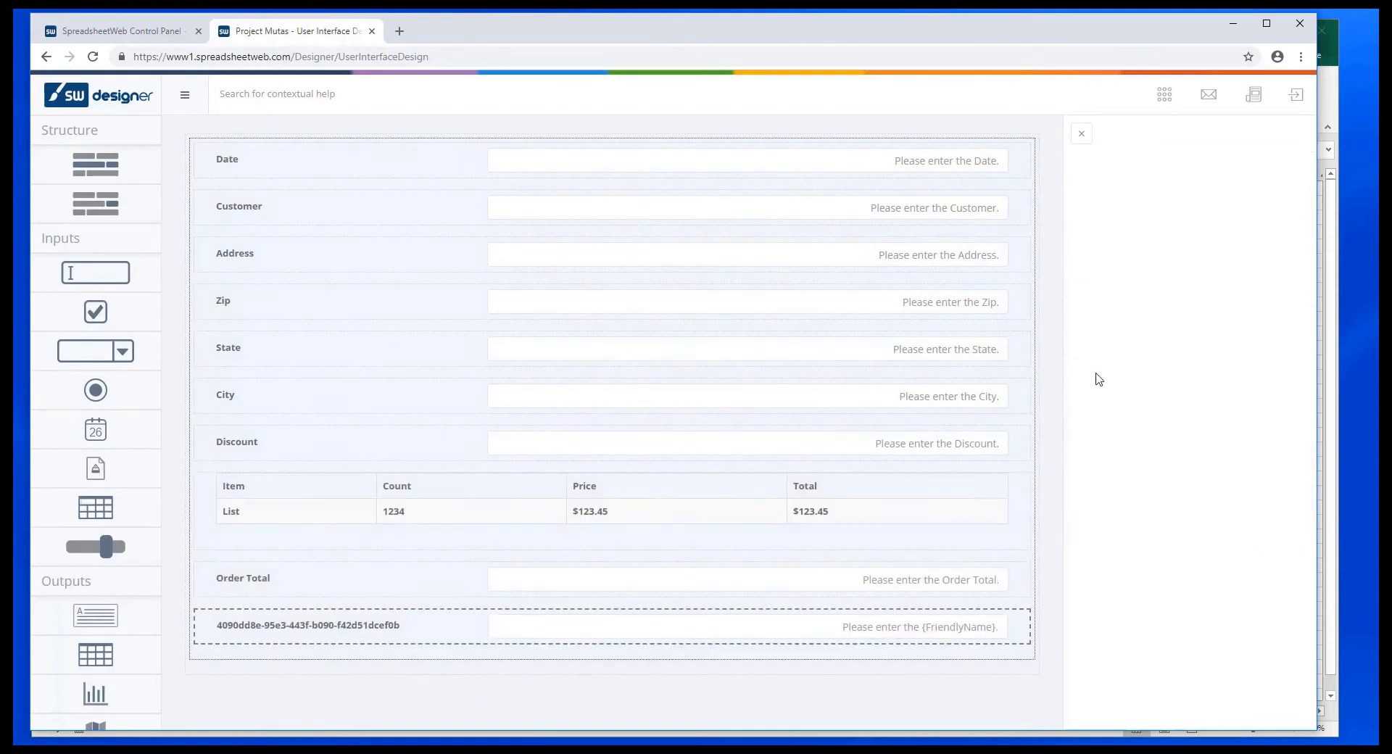
{"action": "left_click", "coordinate": [1140, 325]}
{"action": "left_click", "coordinate": [1124, 385]}
{"action": "left_click", "coordinate": [652, 466]}
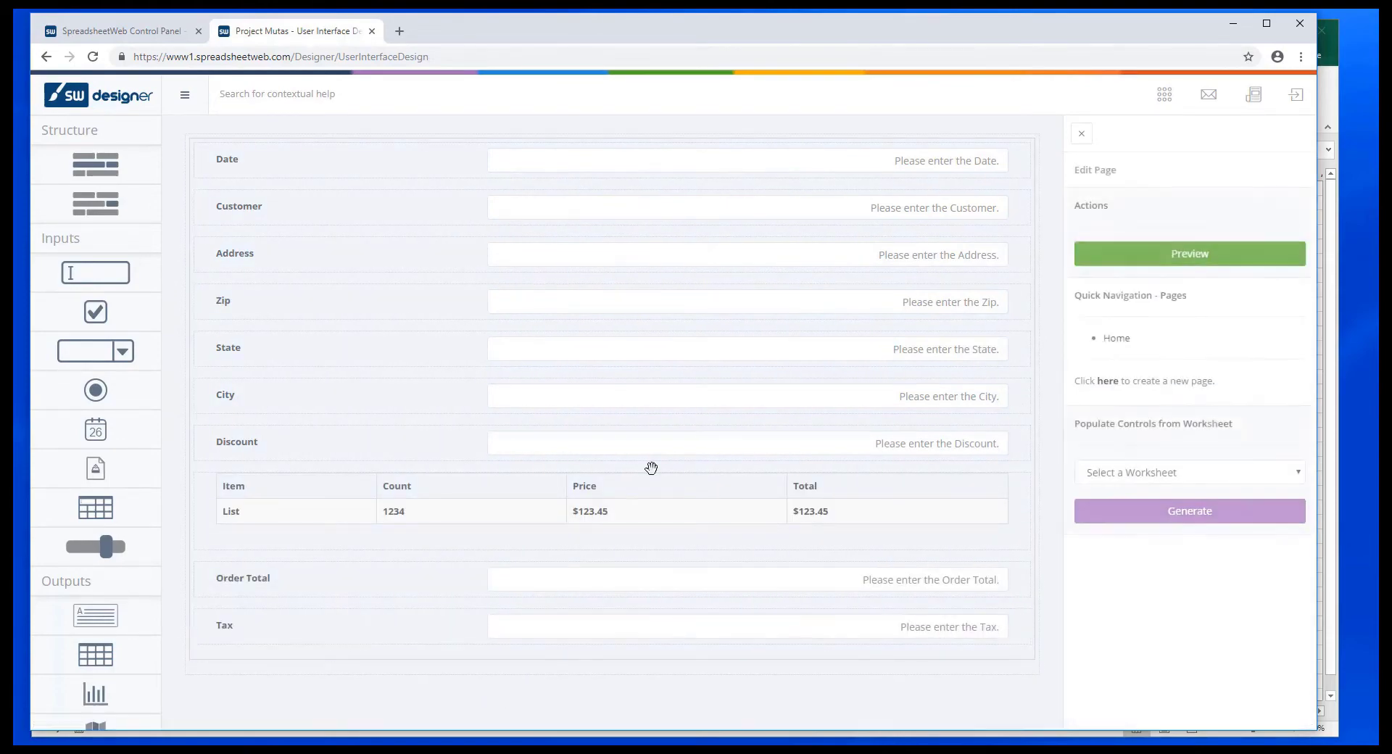
Move the Discount field below Tax and add a textbox named Total Due beneath it, bound to its named range.
{"action": "left_click_drag", "start_coordinate": [388, 437], "coordinate": [391, 638]}
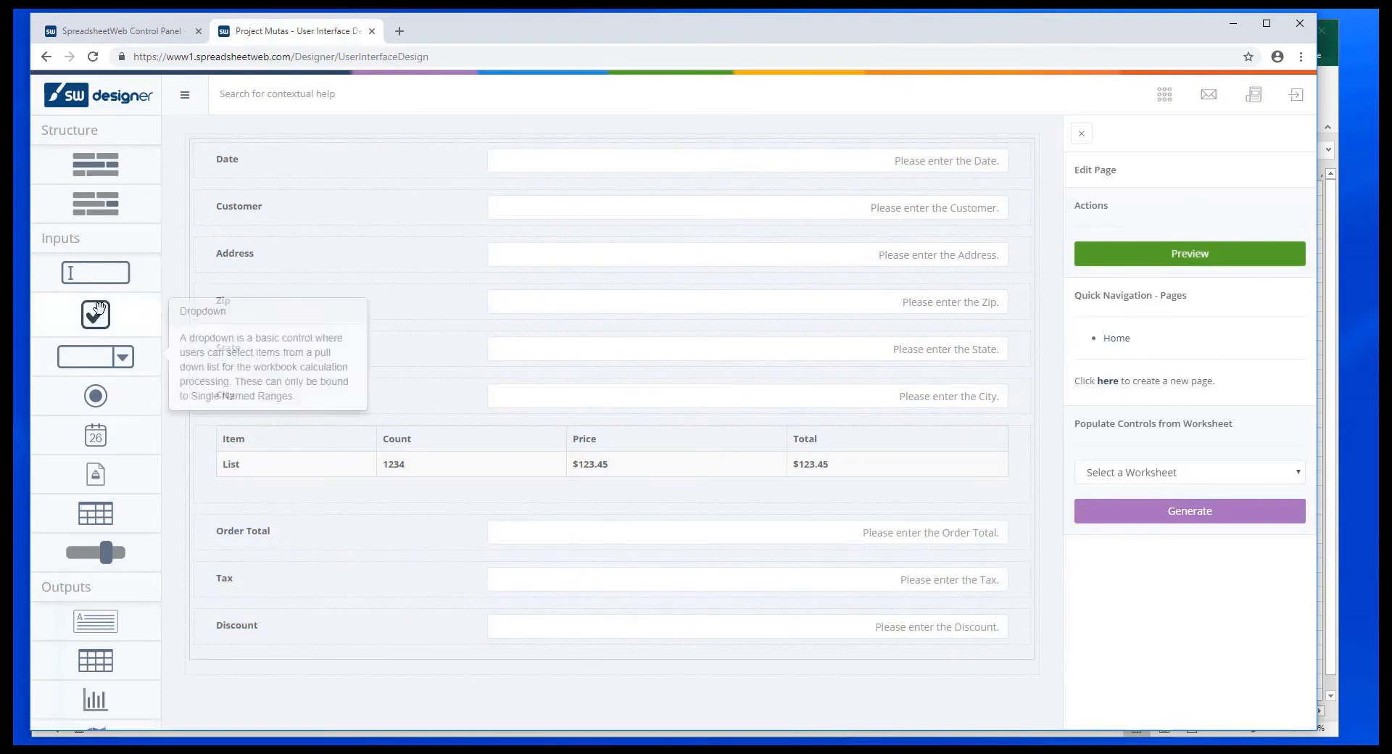
{"action": "left_click_drag", "start_coordinate": [95, 273], "coordinate": [451, 677]}
{"action": "left_click", "coordinate": [1175, 324]}
{"action": "left_click", "coordinate": [1127, 383]}
{"action": "left_click", "coordinate": [1100, 372]}
{"action": "left_click", "coordinate": [1044, 417]}
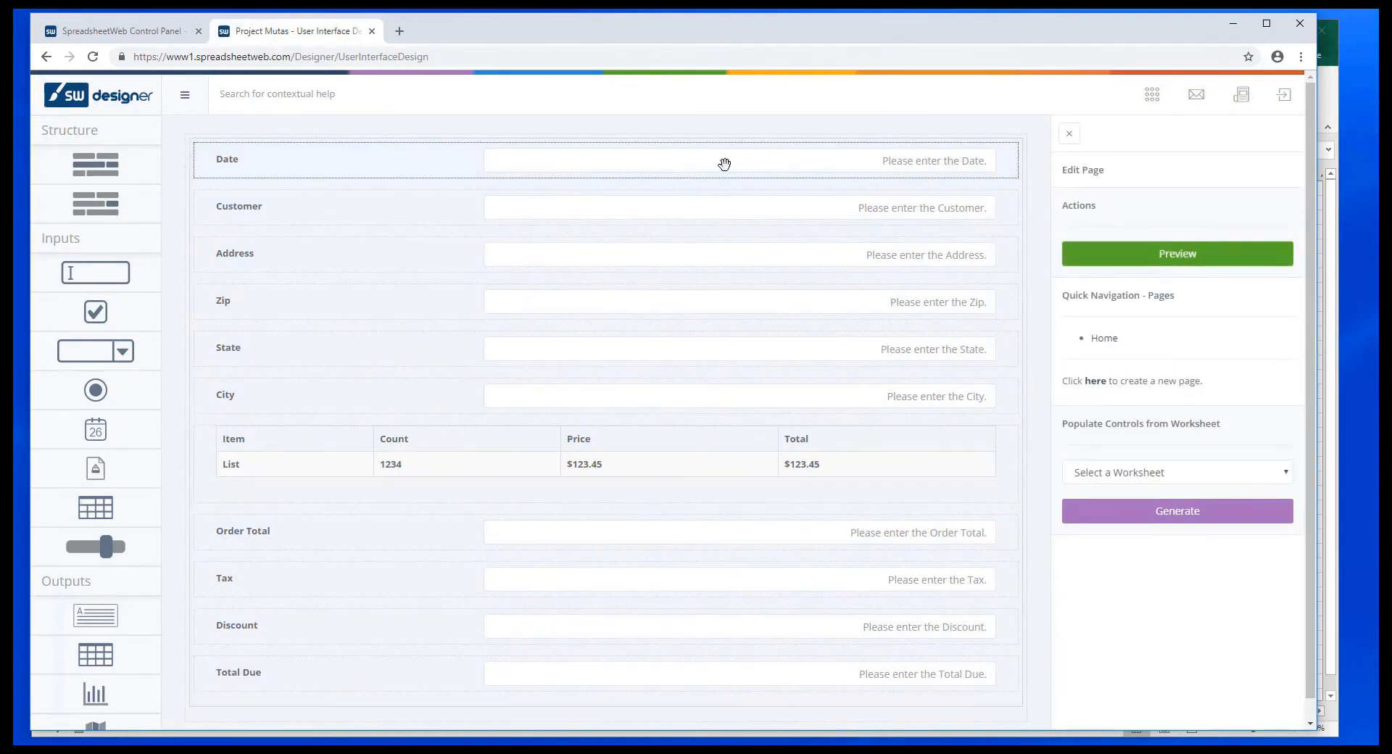
Replace the Date textbox with a calendar control above Customer, bound to the Date named range, and choose its DateTime format.
{"action": "left_click_drag", "start_coordinate": [724, 164], "coordinate": [466, 177]}
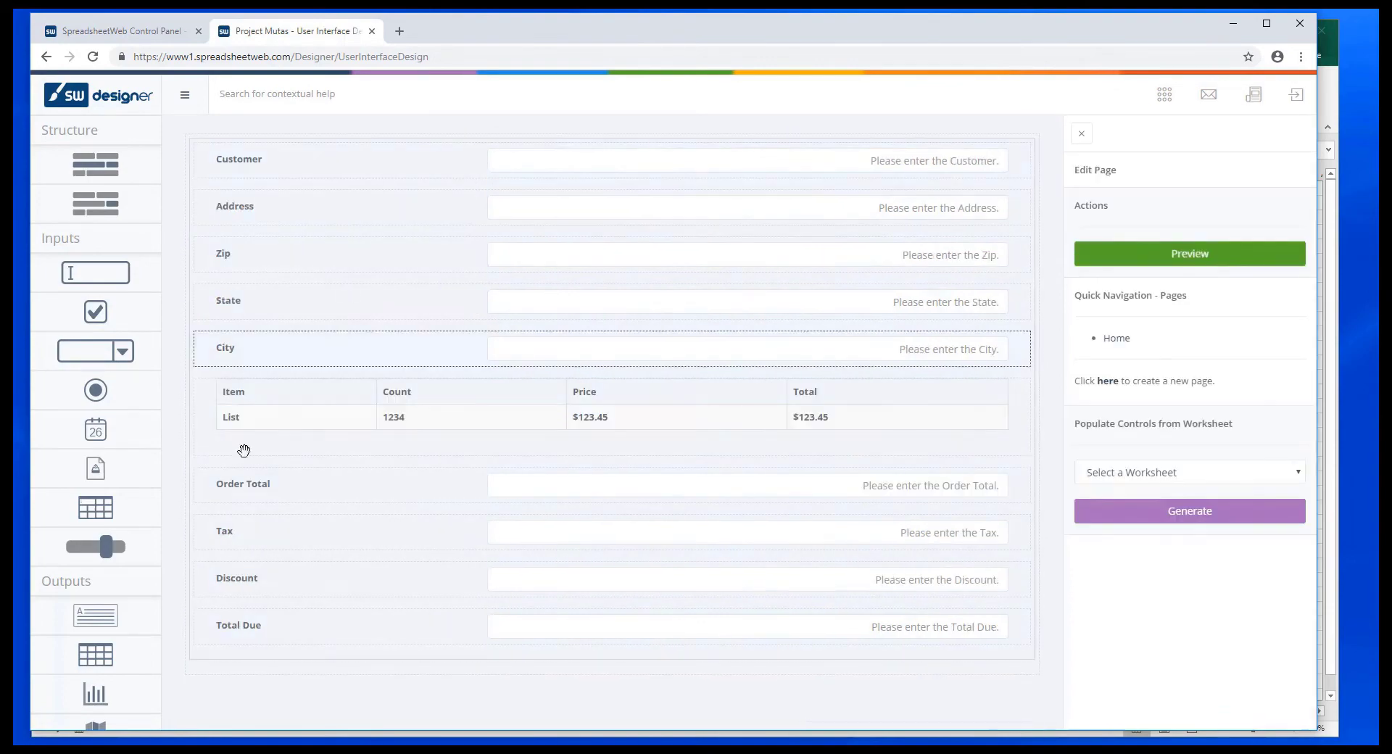
{"action": "left_click_drag", "start_coordinate": [101, 435], "coordinate": [435, 168]}
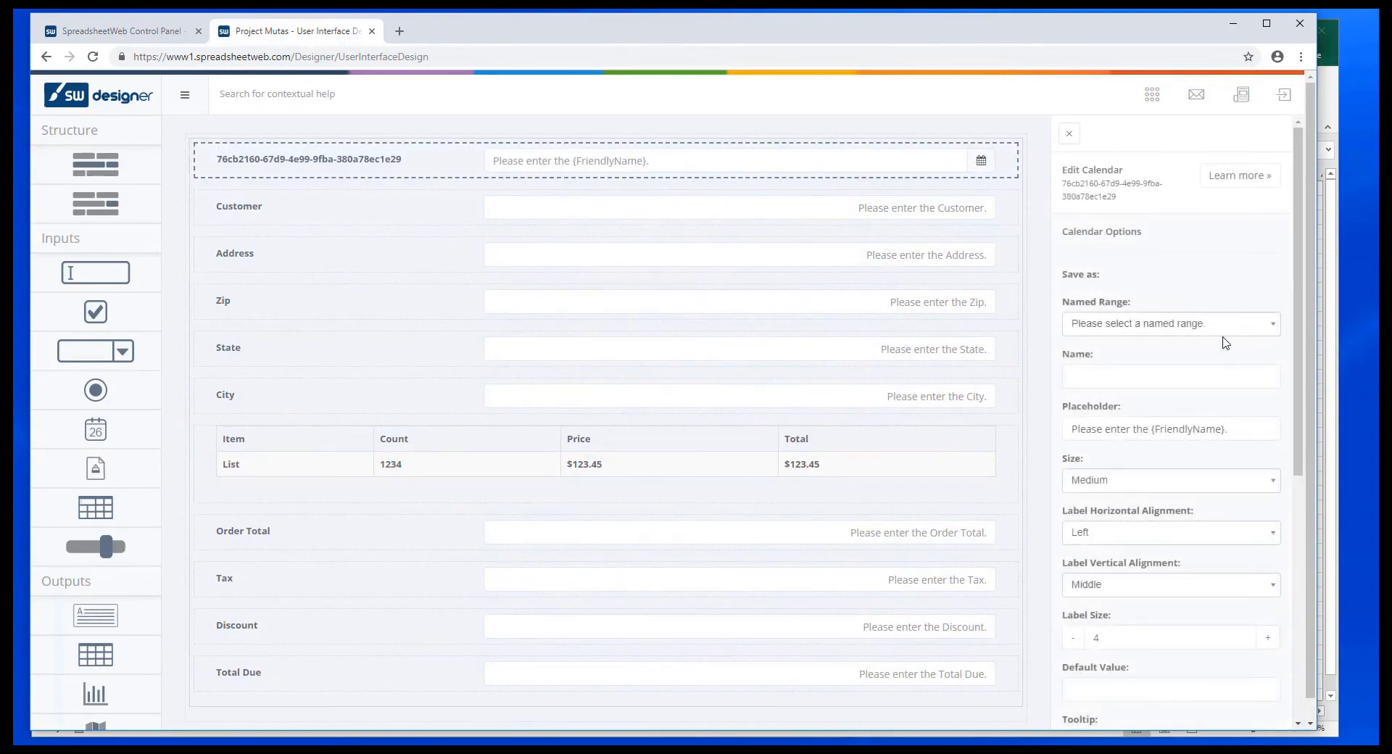
{"action": "left_click", "coordinate": [1224, 330]}
{"action": "left_click", "coordinate": [1144, 386]}
{"action": "scroll", "coordinate": [1213, 400], "scroll_direction": "down", "scroll_amount": 2}
{"action": "scroll", "coordinate": [1212, 400], "scroll_direction": "down", "scroll_amount": 3}
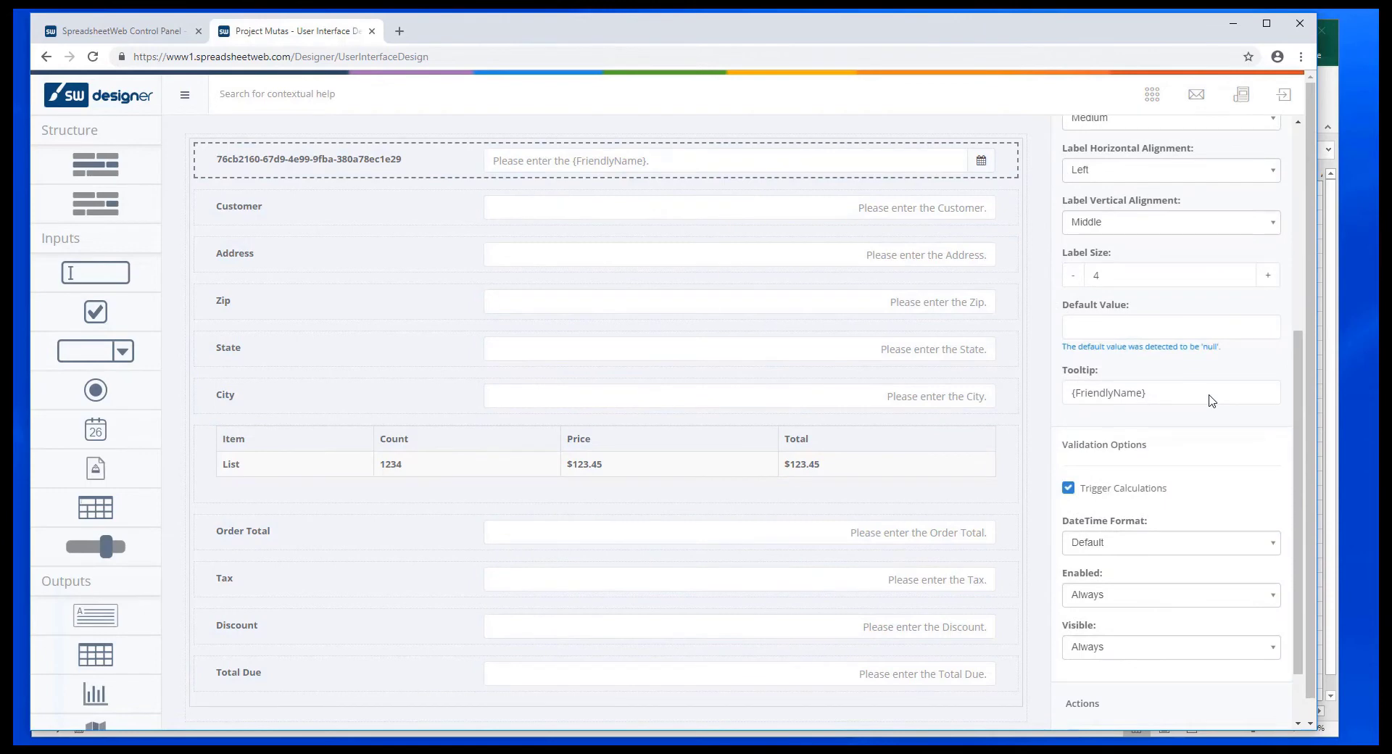
{"action": "left_click", "coordinate": [1193, 544]}
{"action": "left_click", "coordinate": [1123, 642]}
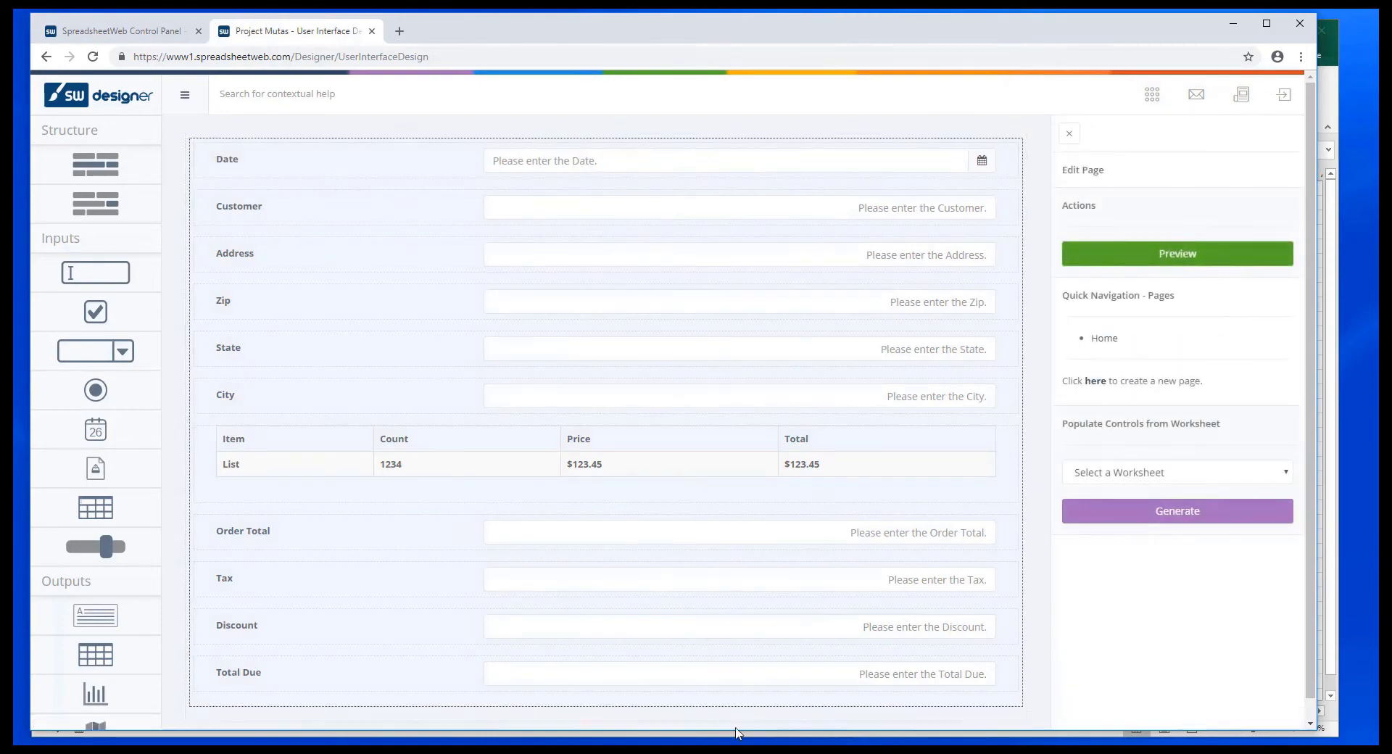
Preview the application and test the first order row with Item 04 and a count of 4.
{"action": "left_click", "coordinate": [1213, 261]}
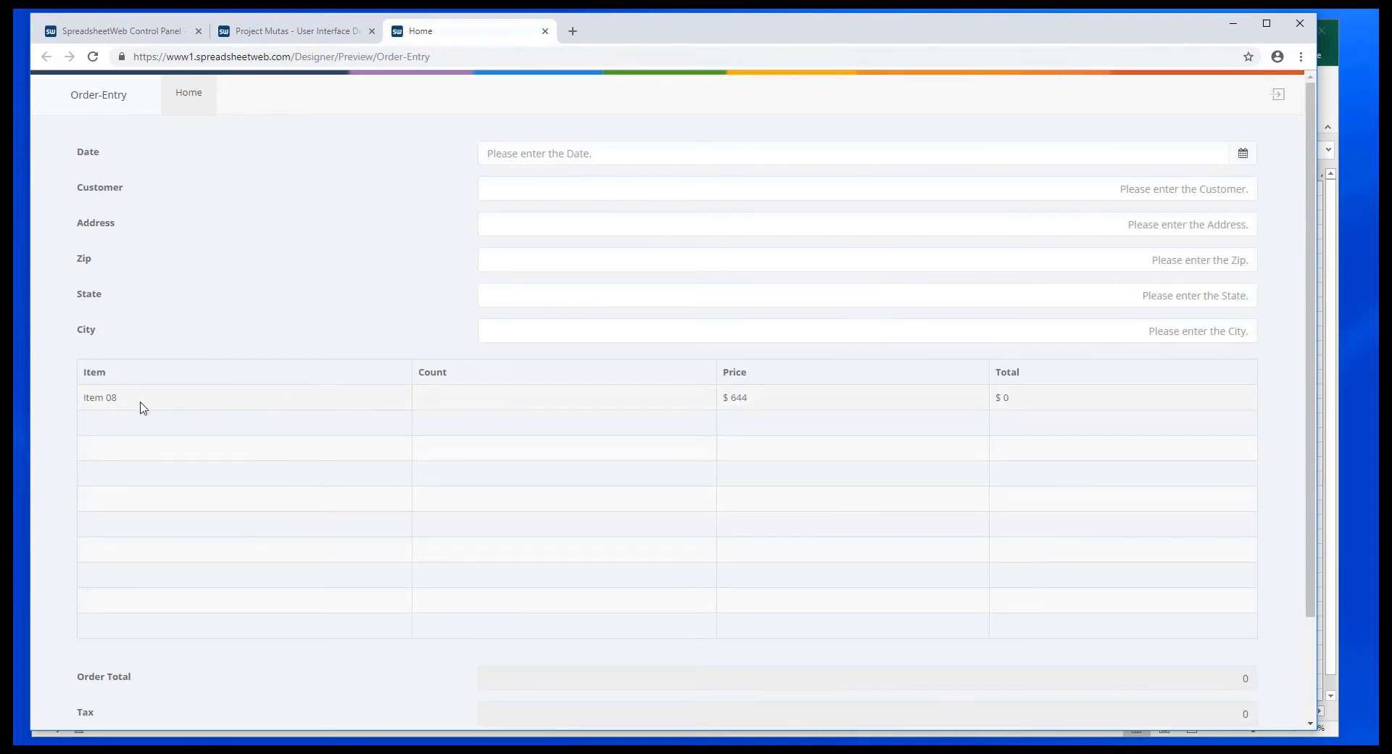
{"action": "left_click", "coordinate": [243, 403]}
{"action": "left_click", "coordinate": [267, 407]}
{"action": "left_click", "coordinate": [189, 501]}
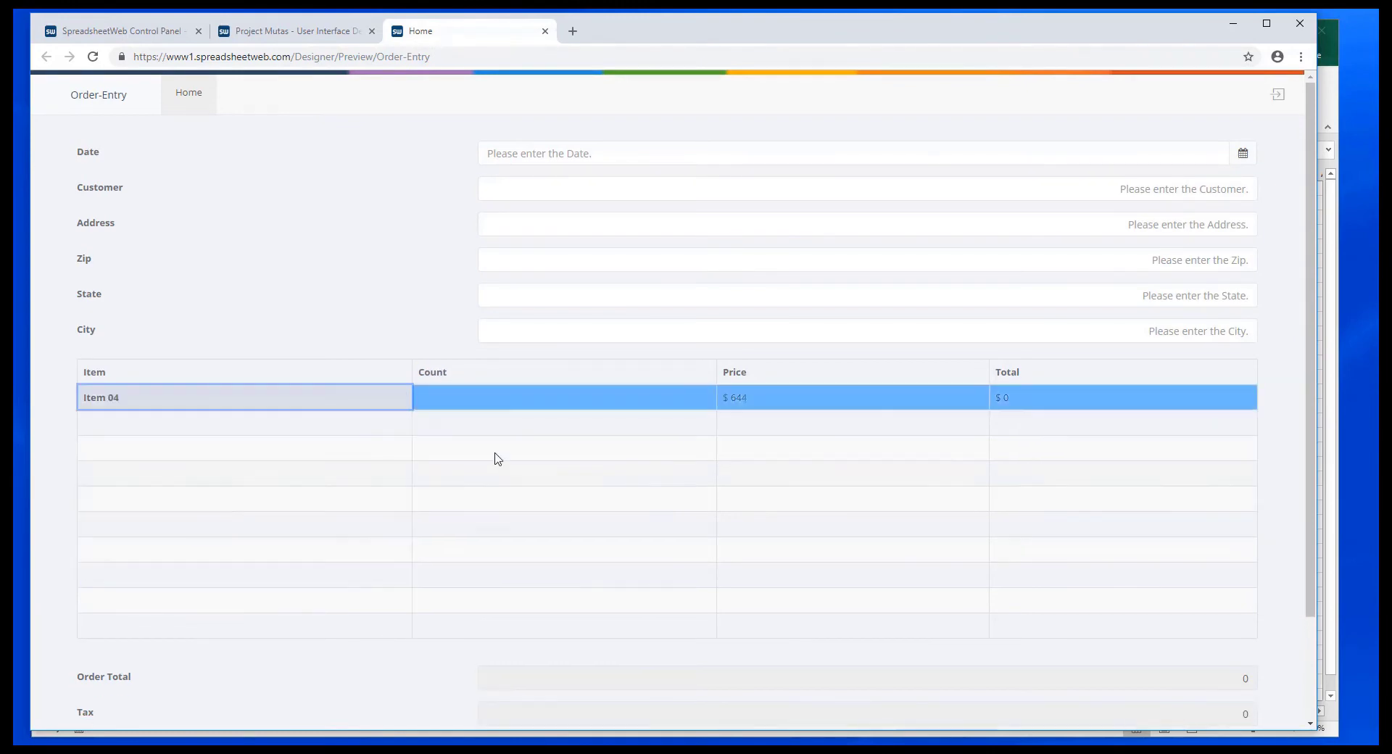
{"action": "left_click", "coordinate": [677, 400]}
{"action": "type", "text": "4"}
{"action": "key", "text": "Tab"}
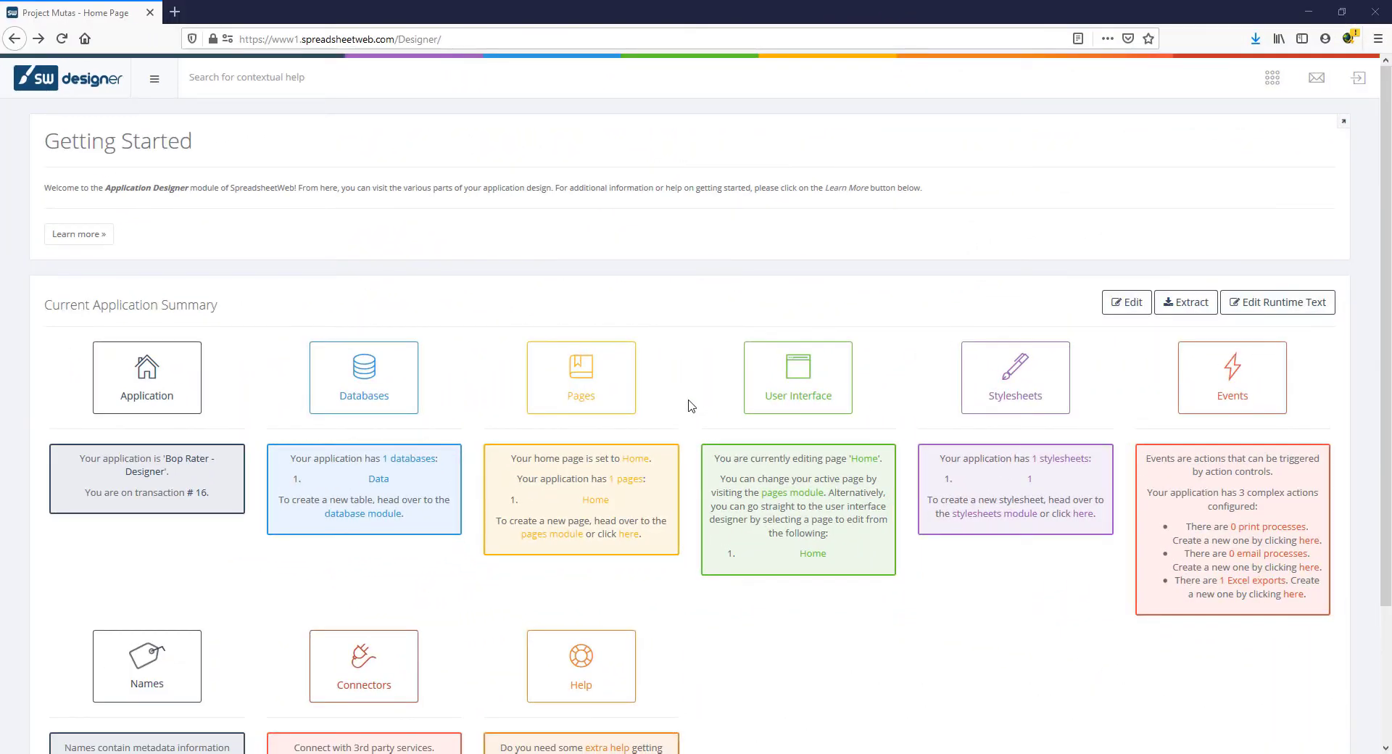
Rename the Home page to First Page in its page settings and assign it the anchor icon.
{"action": "left_click", "coordinate": [618, 396]}
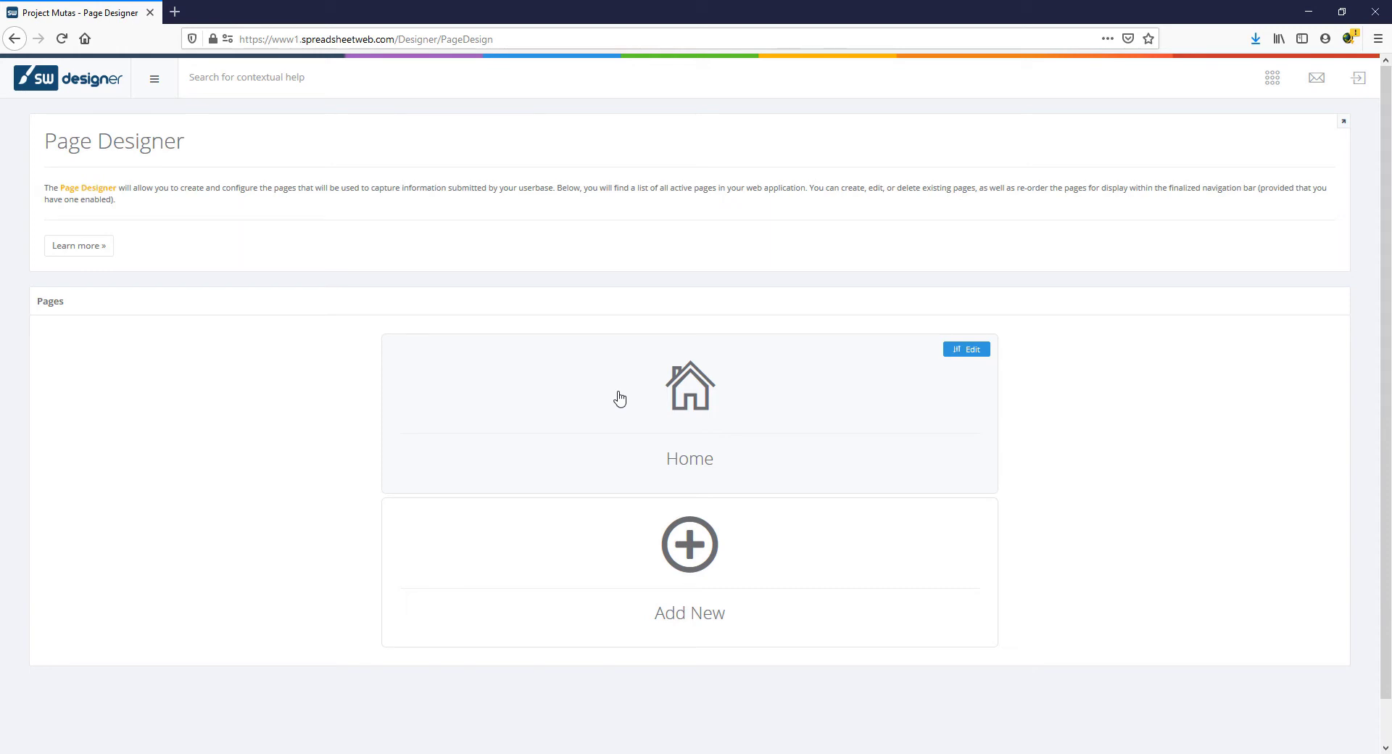
{"action": "left_click", "coordinate": [966, 351]}
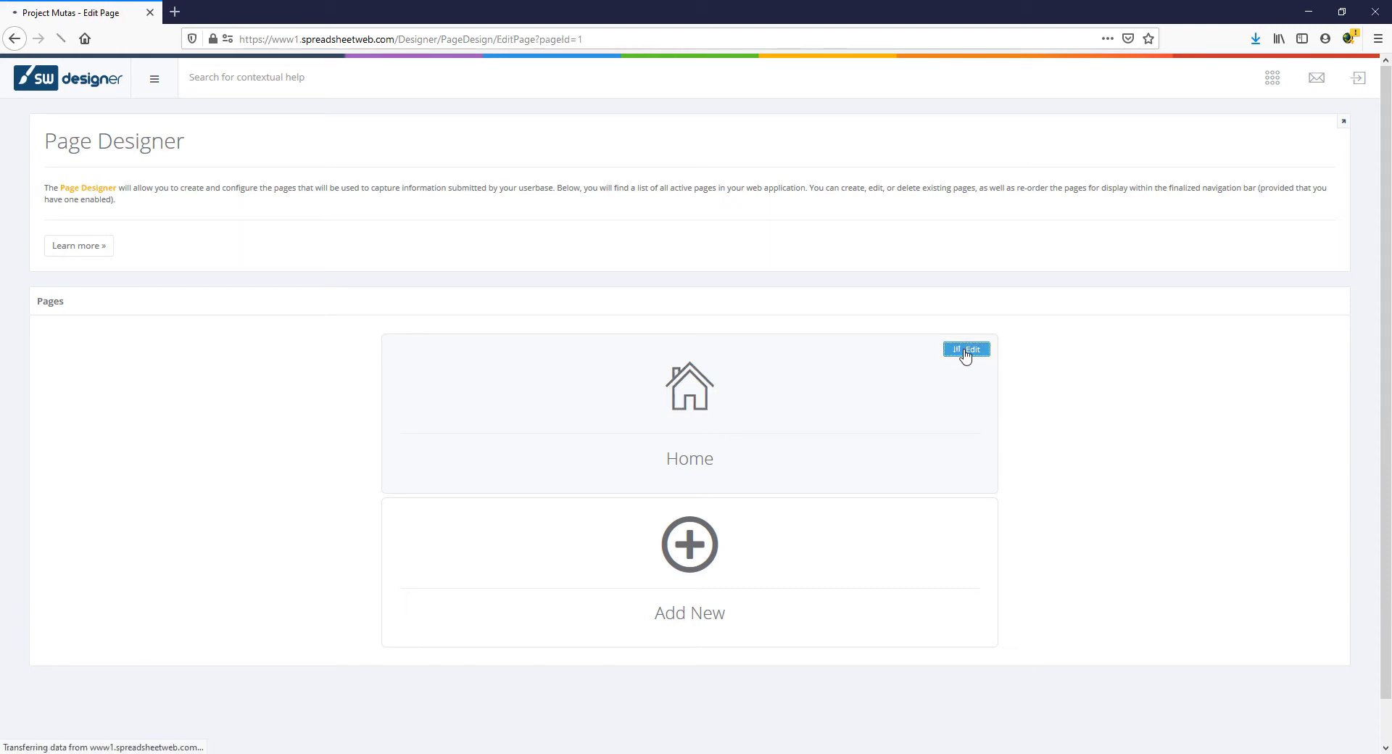
{"action": "scroll", "coordinate": [963, 356], "scroll_direction": "down", "scroll_amount": 1}
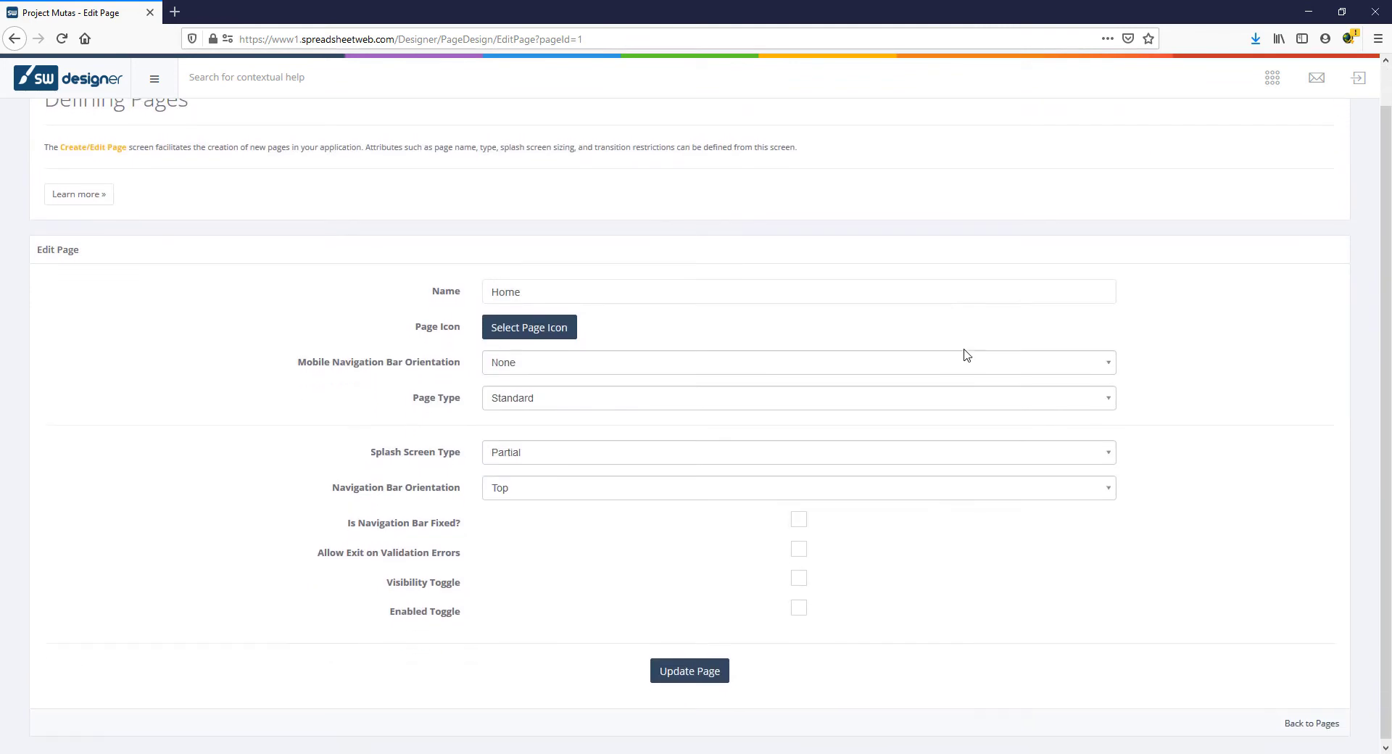
{"action": "left_click", "coordinate": [714, 290]}
{"action": "key", "text": "BackSpace"}
{"action": "key", "text": "BackSpace"}
{"action": "key", "text": "BackSpace"}
{"action": "key", "text": "BackSpace"}
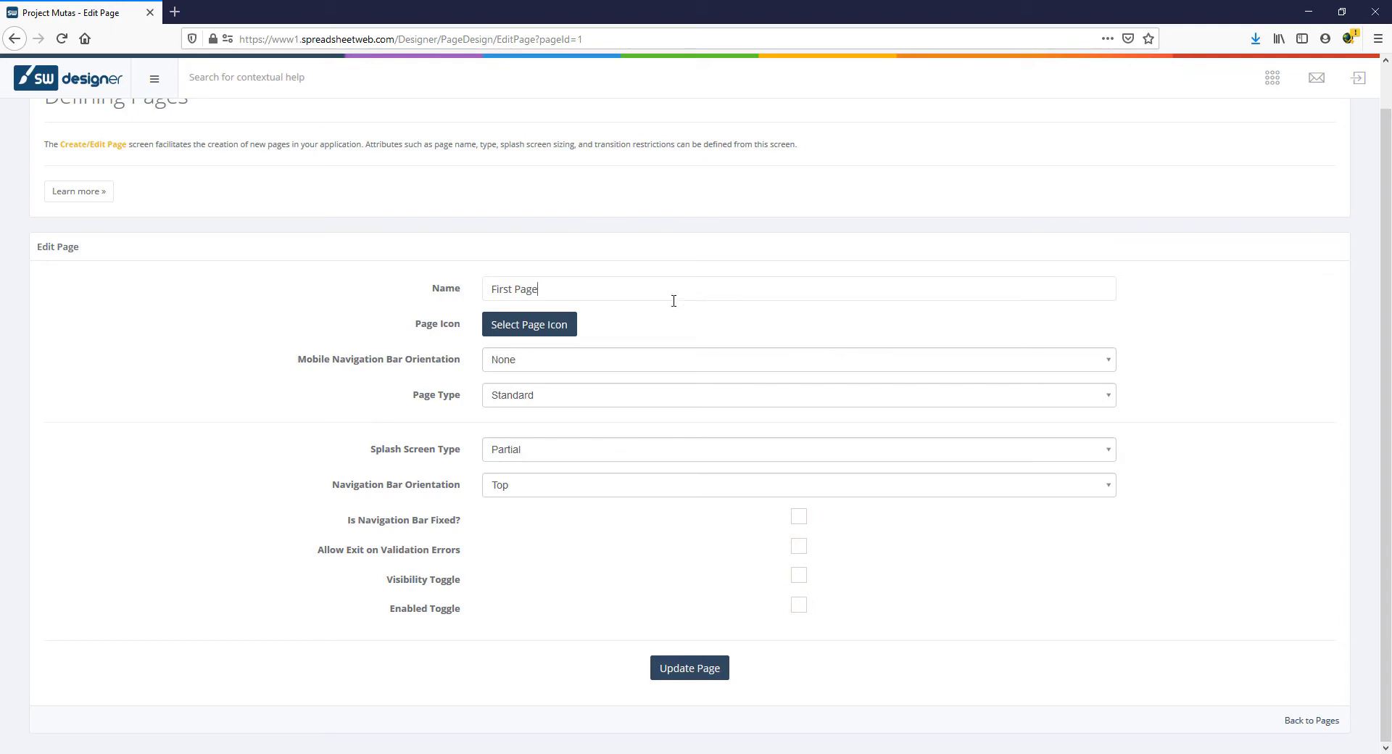
{"action": "left_click", "coordinate": [570, 325]}
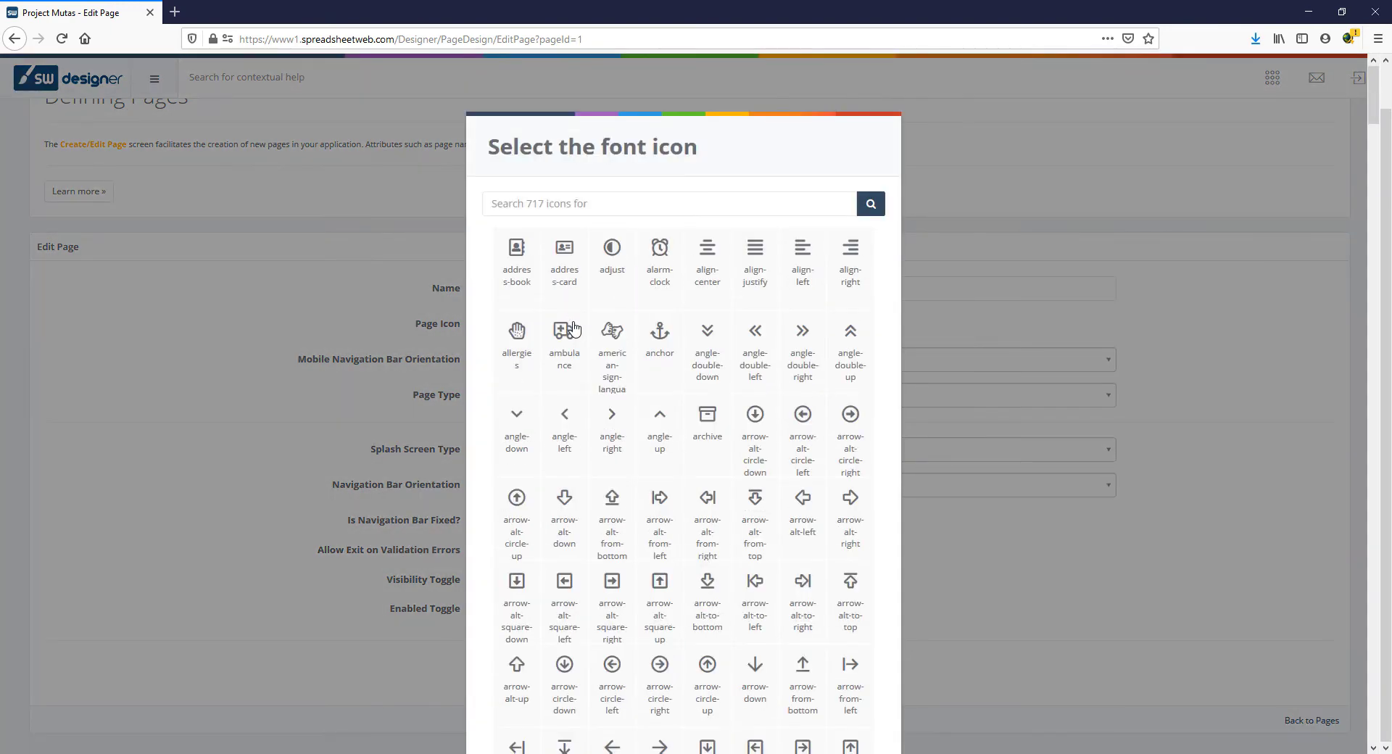
{"action": "left_click", "coordinate": [661, 333]}
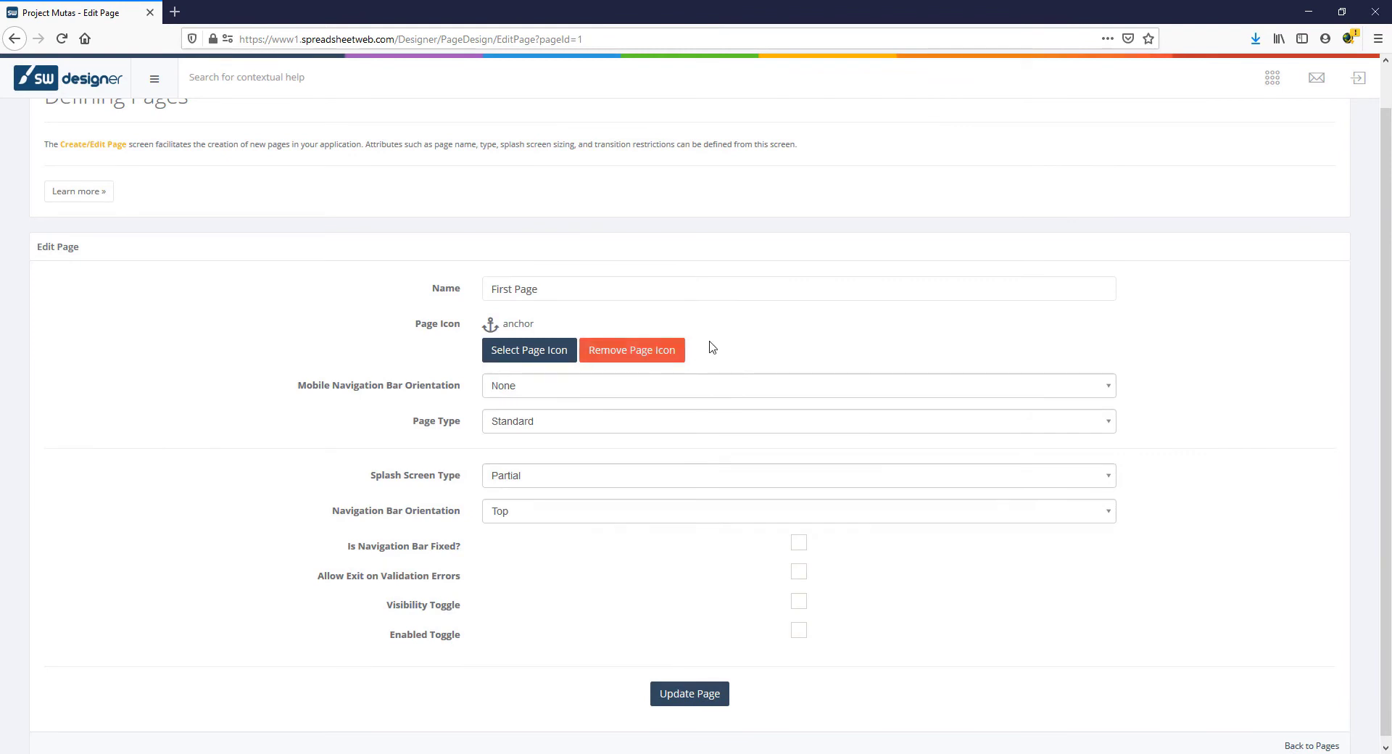
Set the page's mobile navigation bar orientation to Bottom and turn on Bottom Bar Show Only Icons.
{"action": "left_click", "coordinate": [679, 389]}
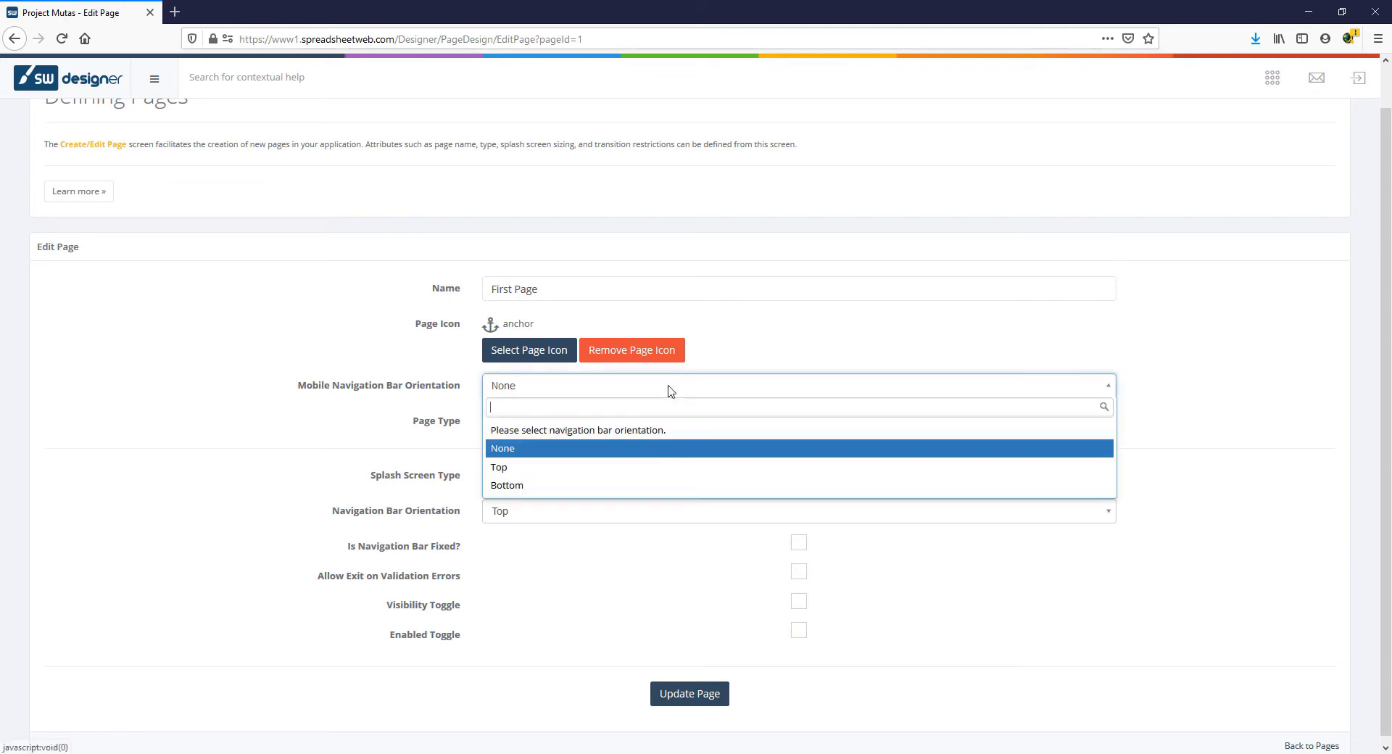
{"action": "left_click", "coordinate": [648, 485]}
{"action": "left_click", "coordinate": [799, 419]}
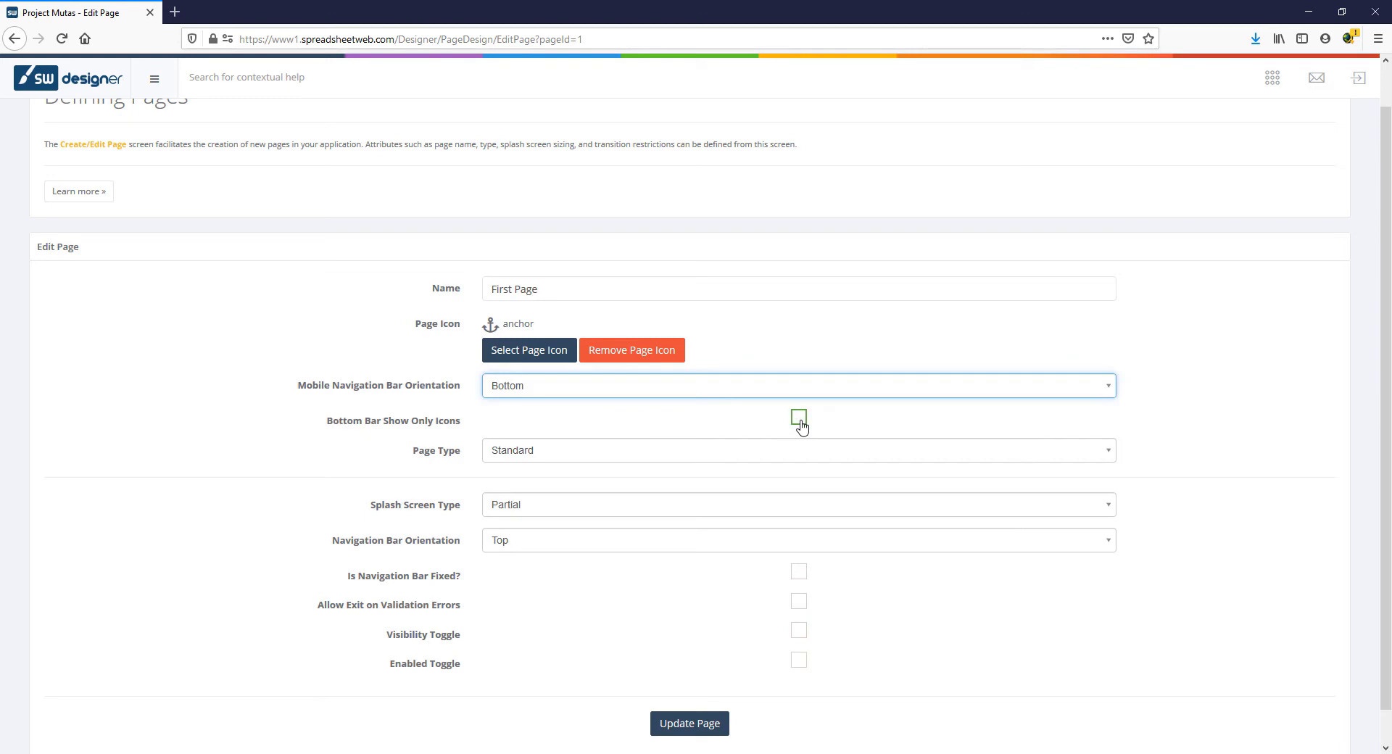
Remove the icon from First Page and select the anchor icon again.
{"action": "left_click", "coordinate": [664, 354]}
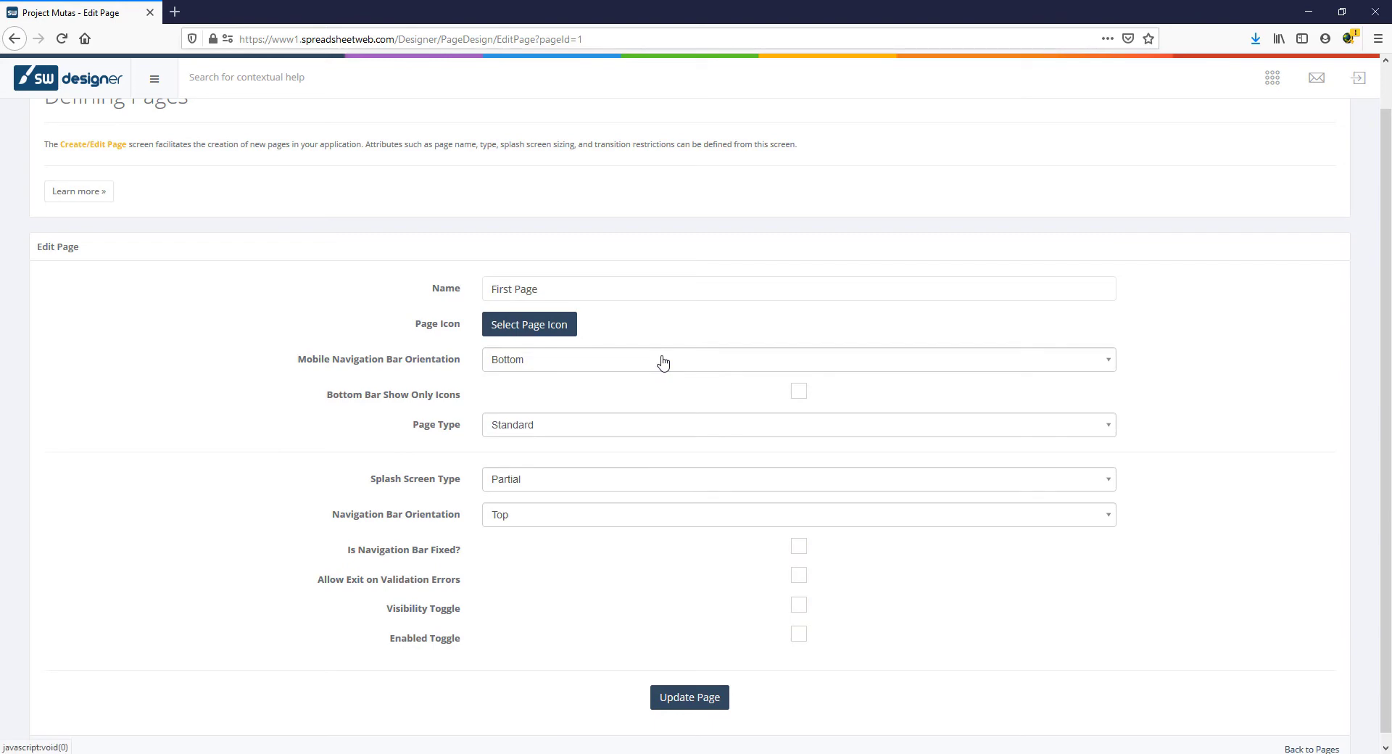
{"action": "left_click", "coordinate": [565, 328]}
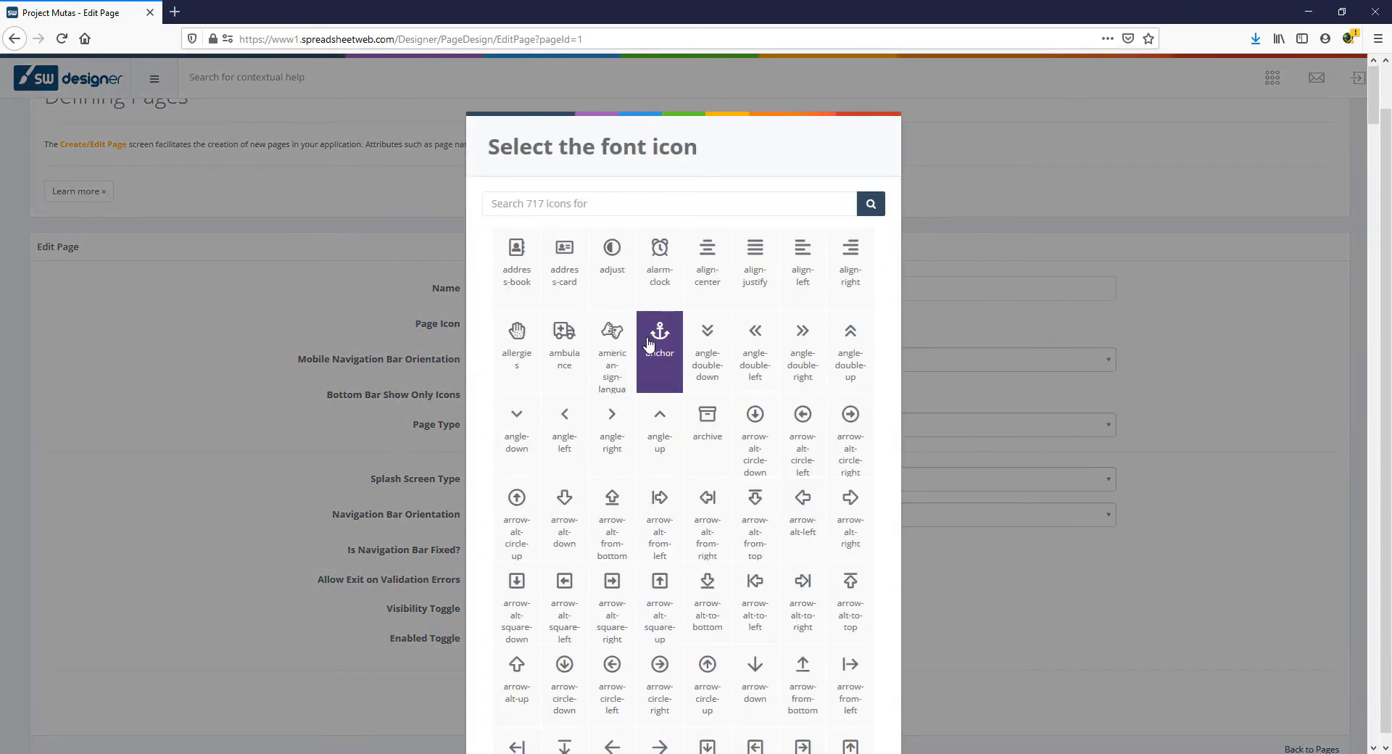
{"action": "left_click", "coordinate": [660, 339]}
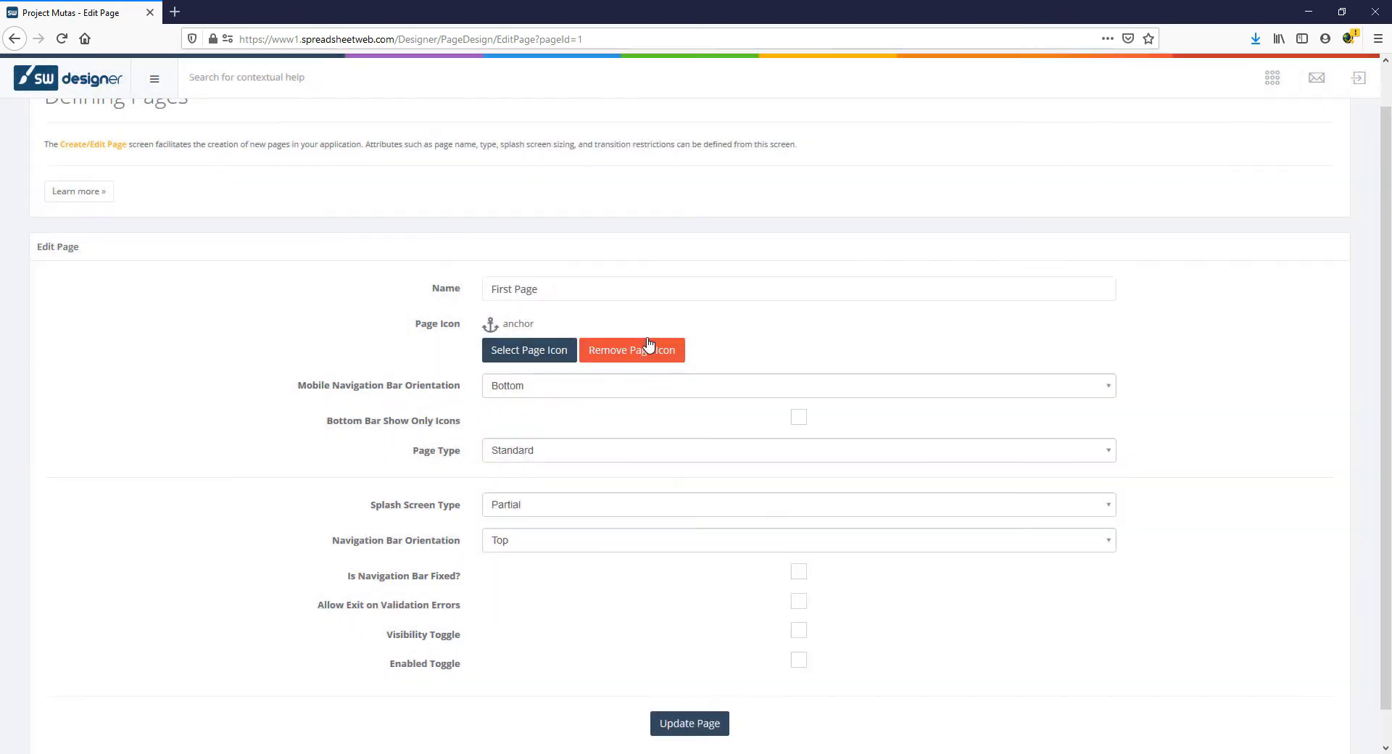
Keep Bottom as the mobile navigation bar orientation and enable Bottom Bar Show Only Icons.
{"action": "left_click", "coordinate": [648, 392]}
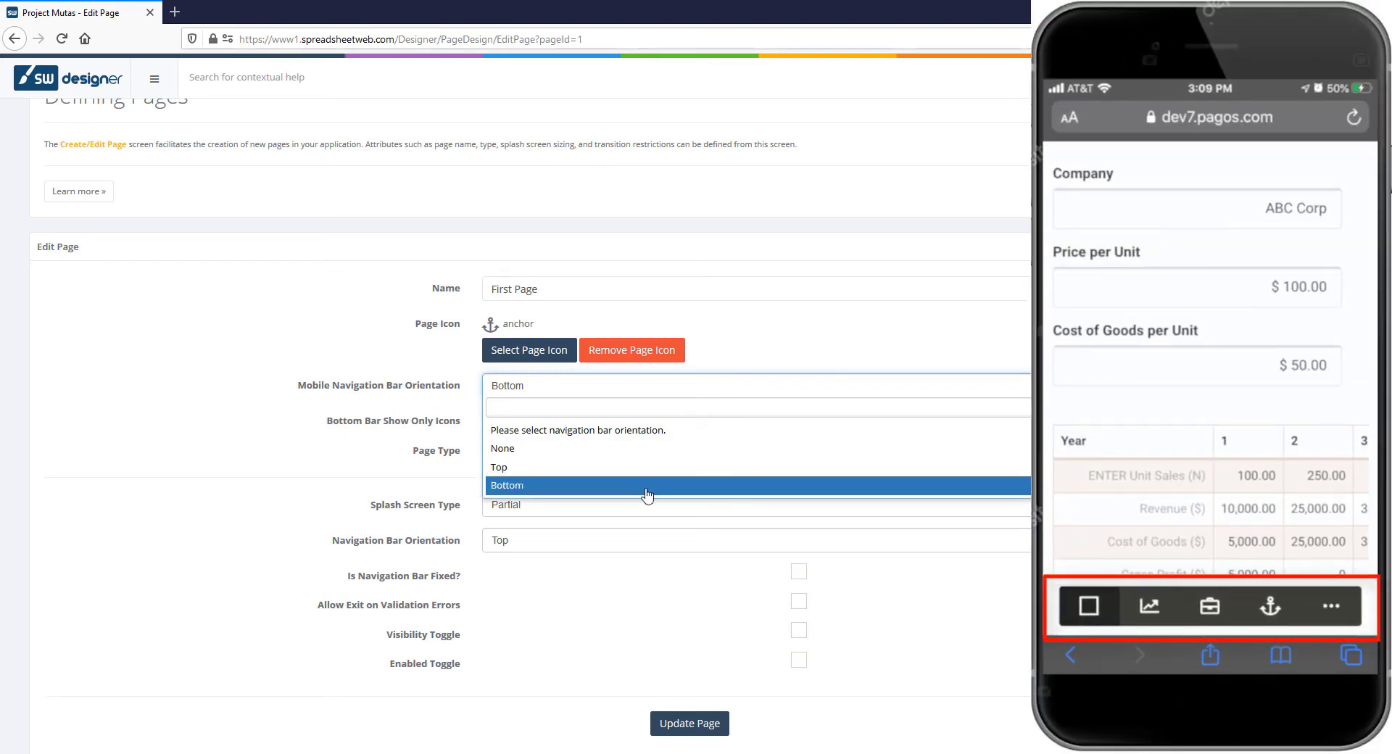
{"action": "left_click", "coordinate": [648, 485]}
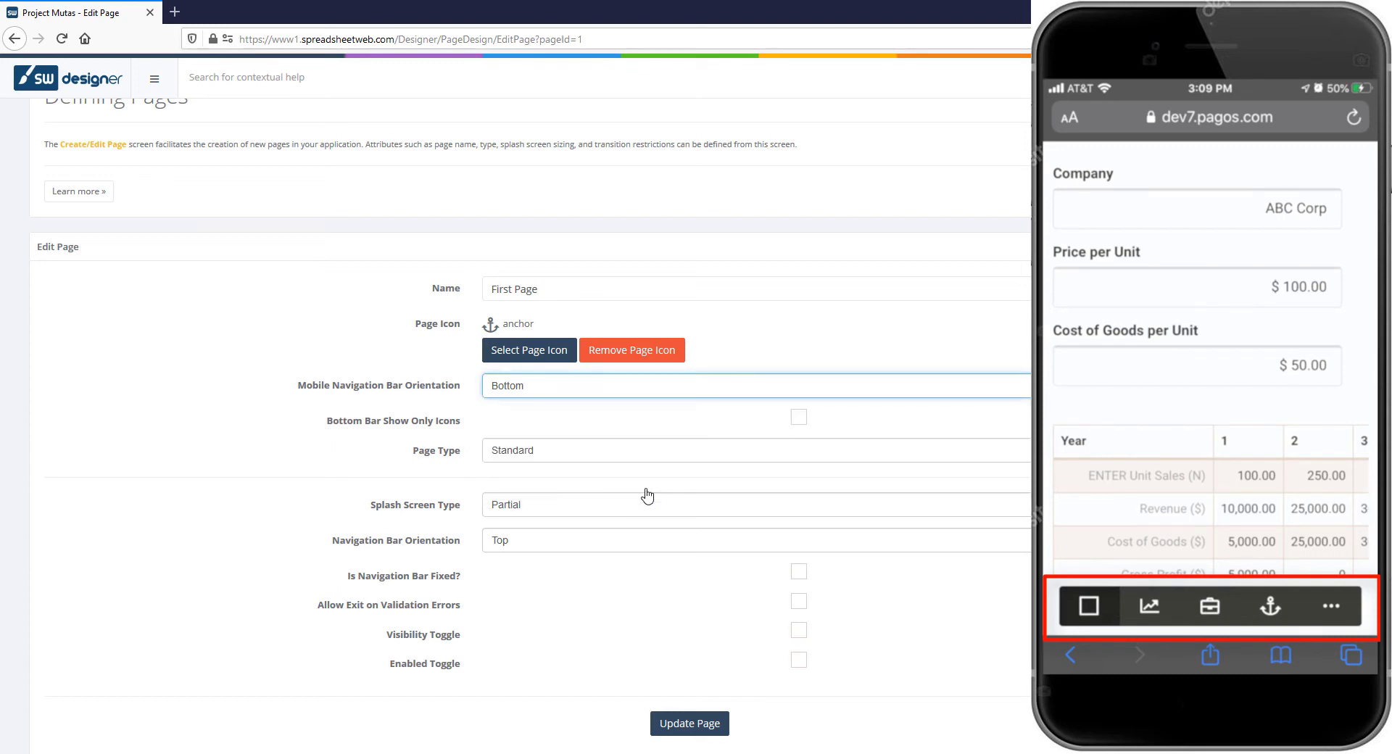
{"action": "left_click", "coordinate": [798, 419]}
Try the Link page type with a ByValueOf external link and its named range options, and return the page type to Standard.
{"action": "left_click", "coordinate": [727, 450]}
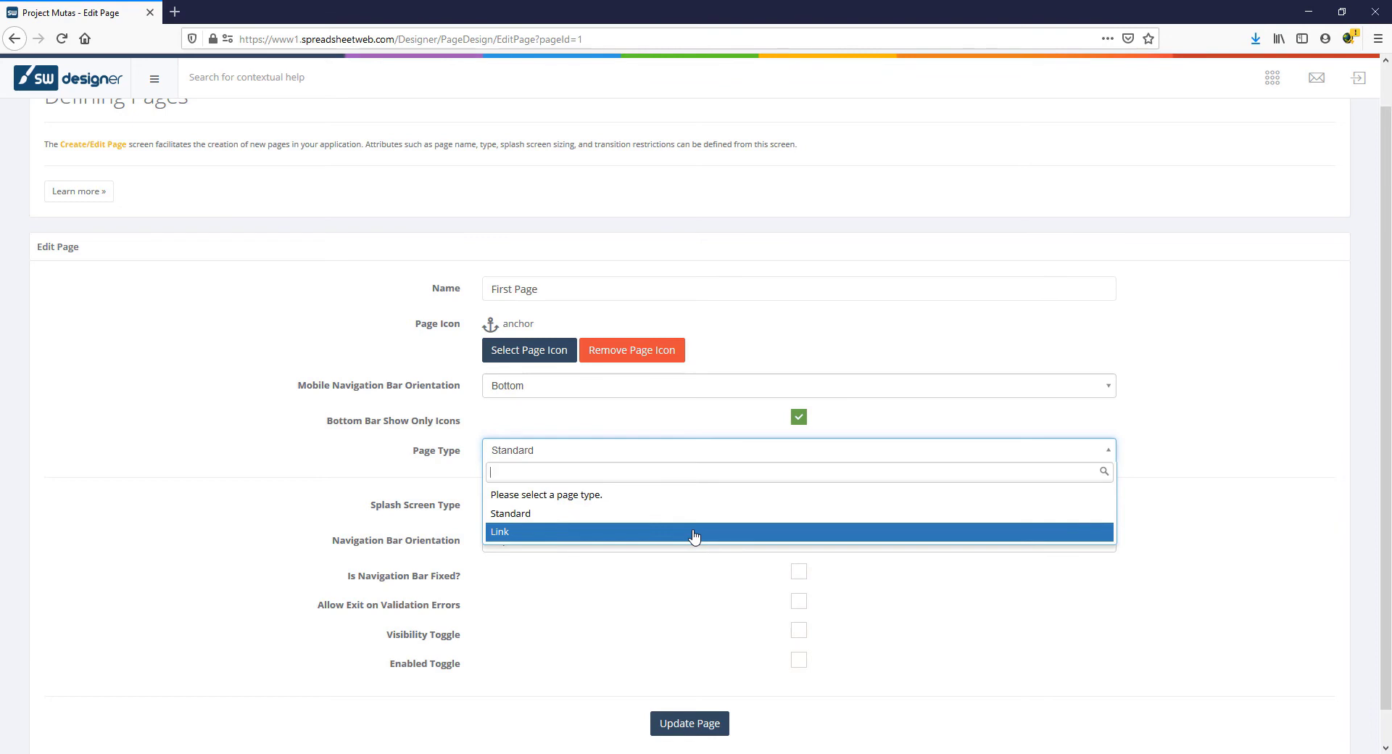
{"action": "left_click", "coordinate": [694, 537]}
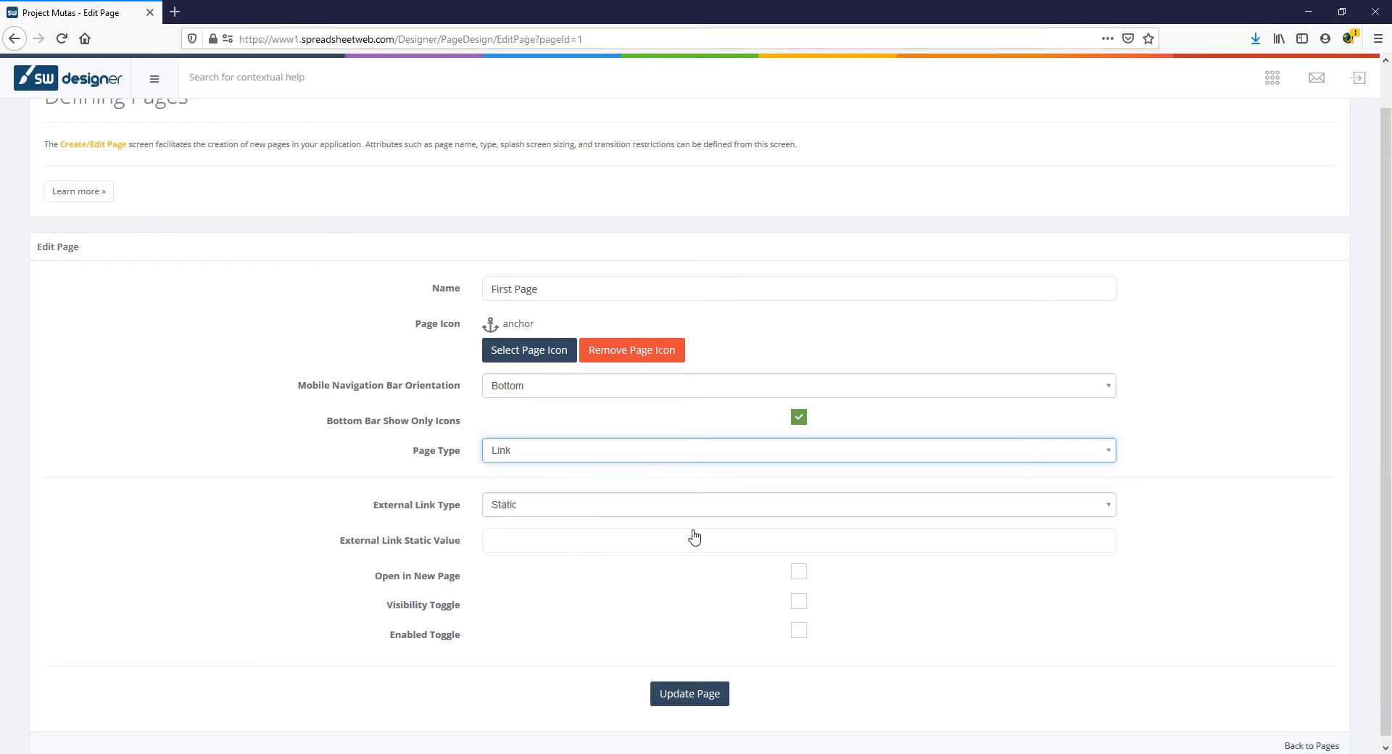
{"action": "left_click", "coordinate": [712, 508]}
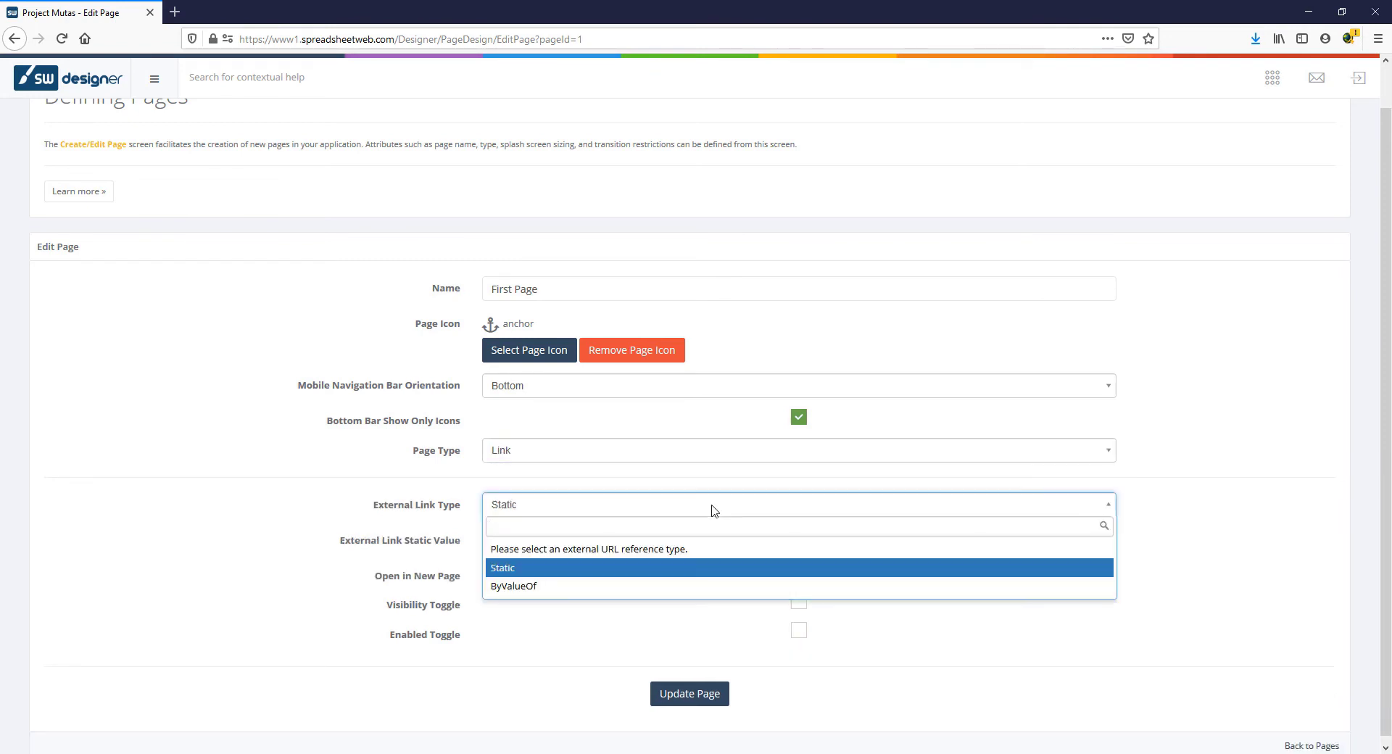
{"action": "left_click", "coordinate": [700, 589]}
{"action": "left_click", "coordinate": [718, 548]}
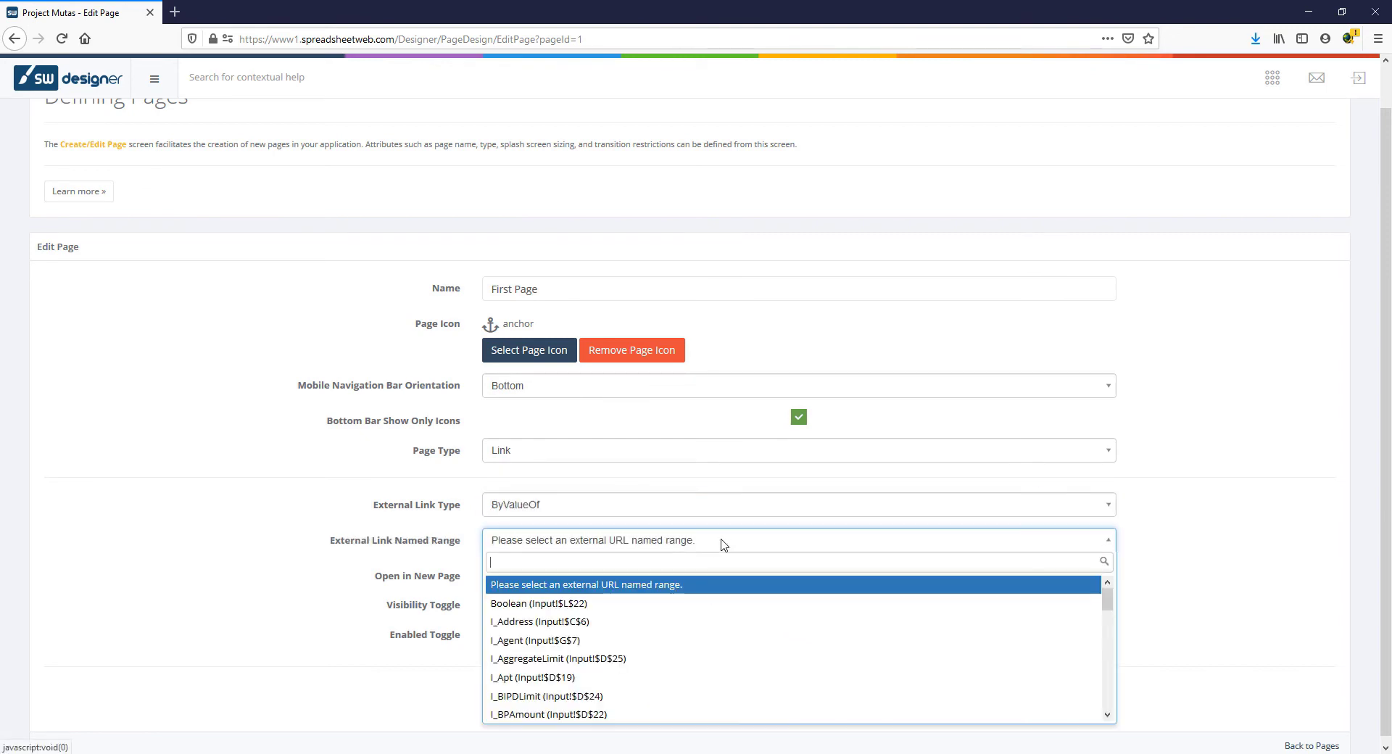
{"action": "left_click", "coordinate": [722, 544]}
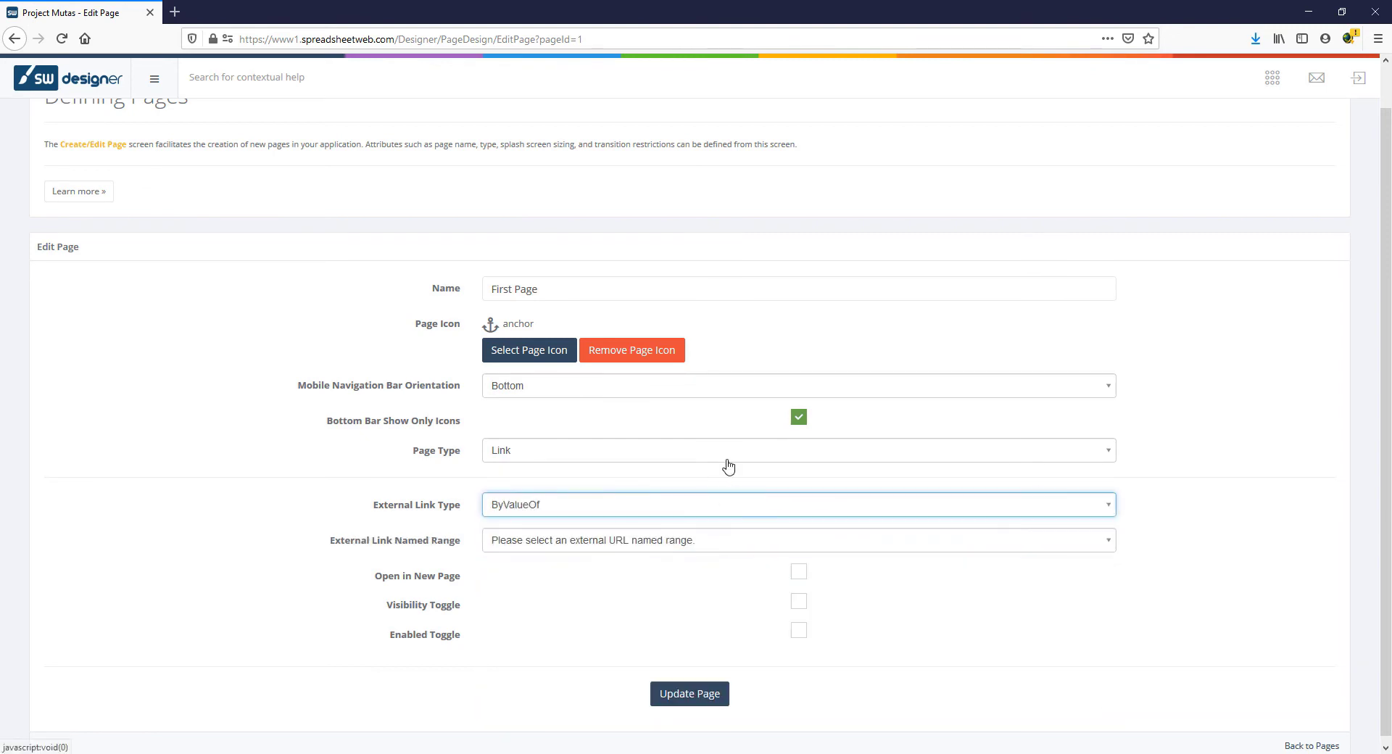
{"action": "left_click", "coordinate": [727, 455]}
{"action": "left_click", "coordinate": [719, 519]}
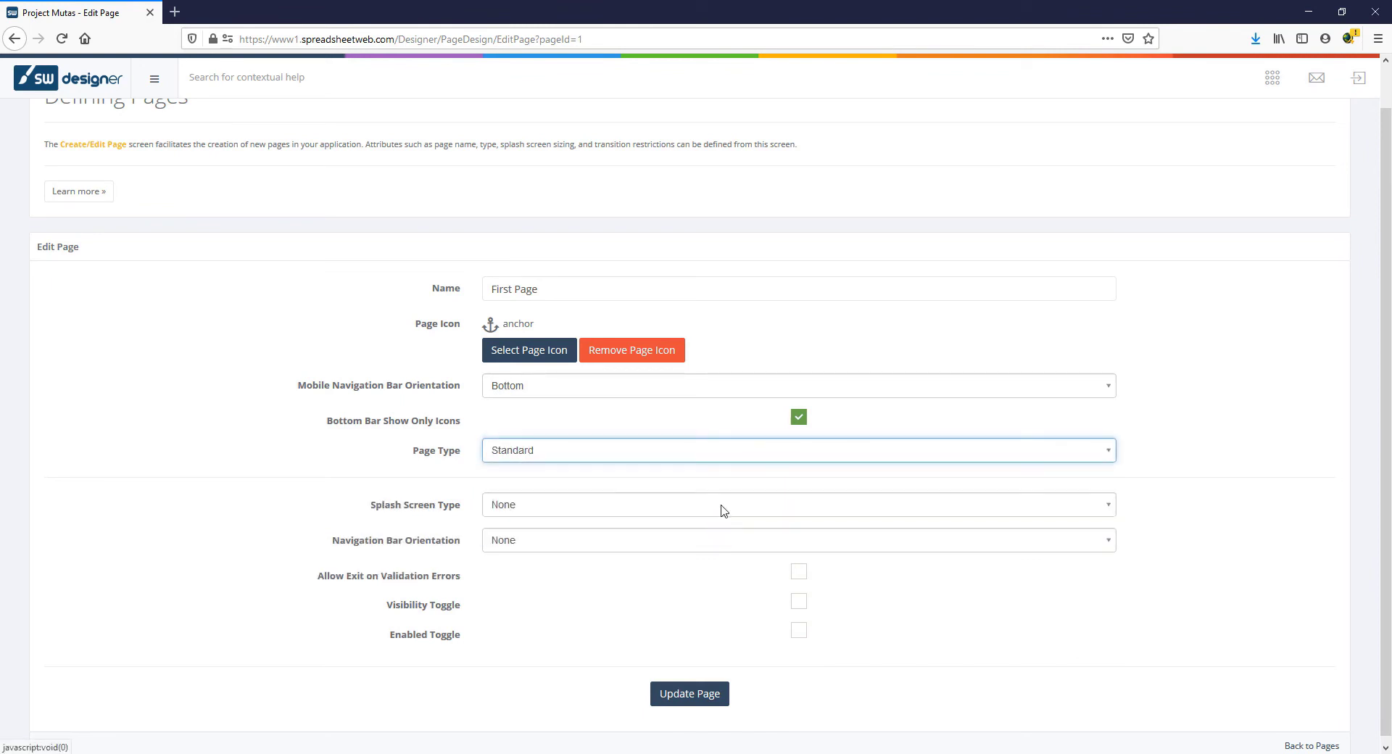
Set the splash screen type to Partial and keep the navigation bar orientation at None.
{"action": "left_click", "coordinate": [722, 509]}
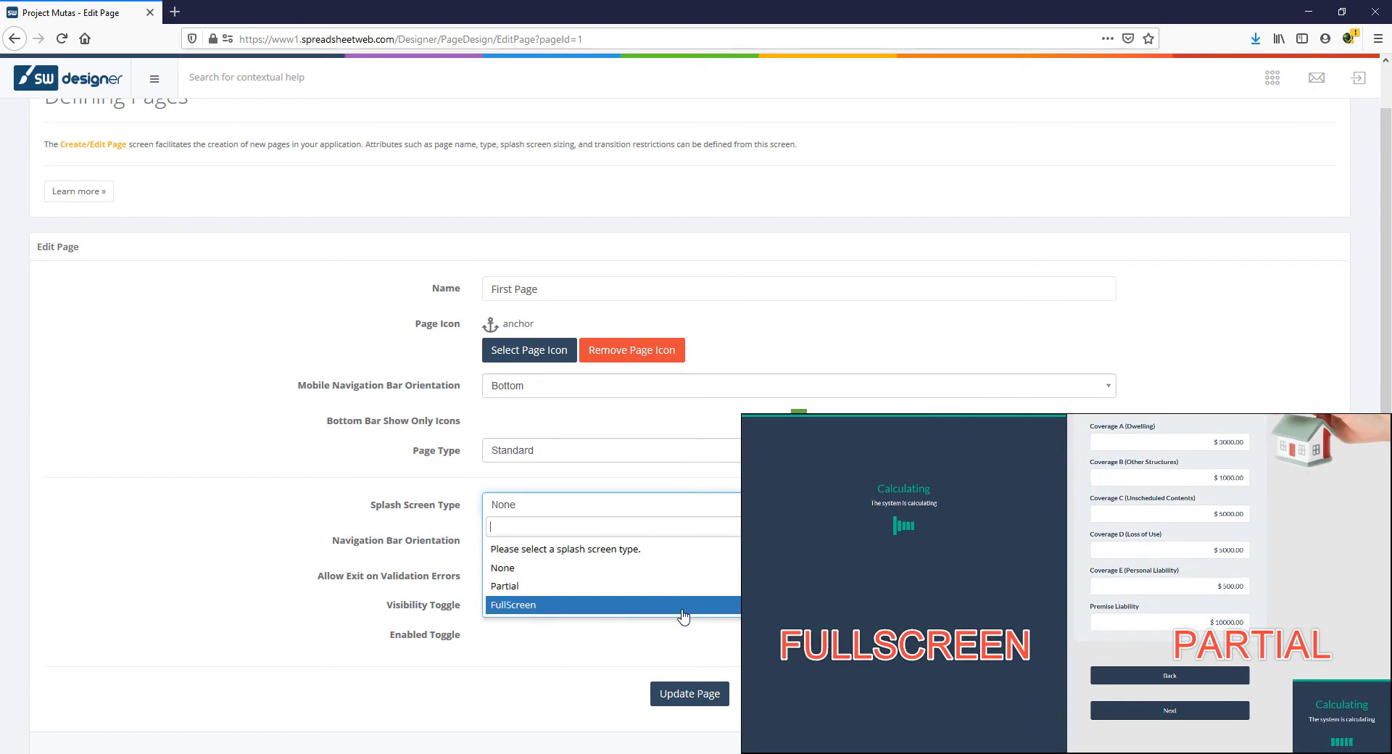
{"action": "left_click", "coordinate": [685, 586]}
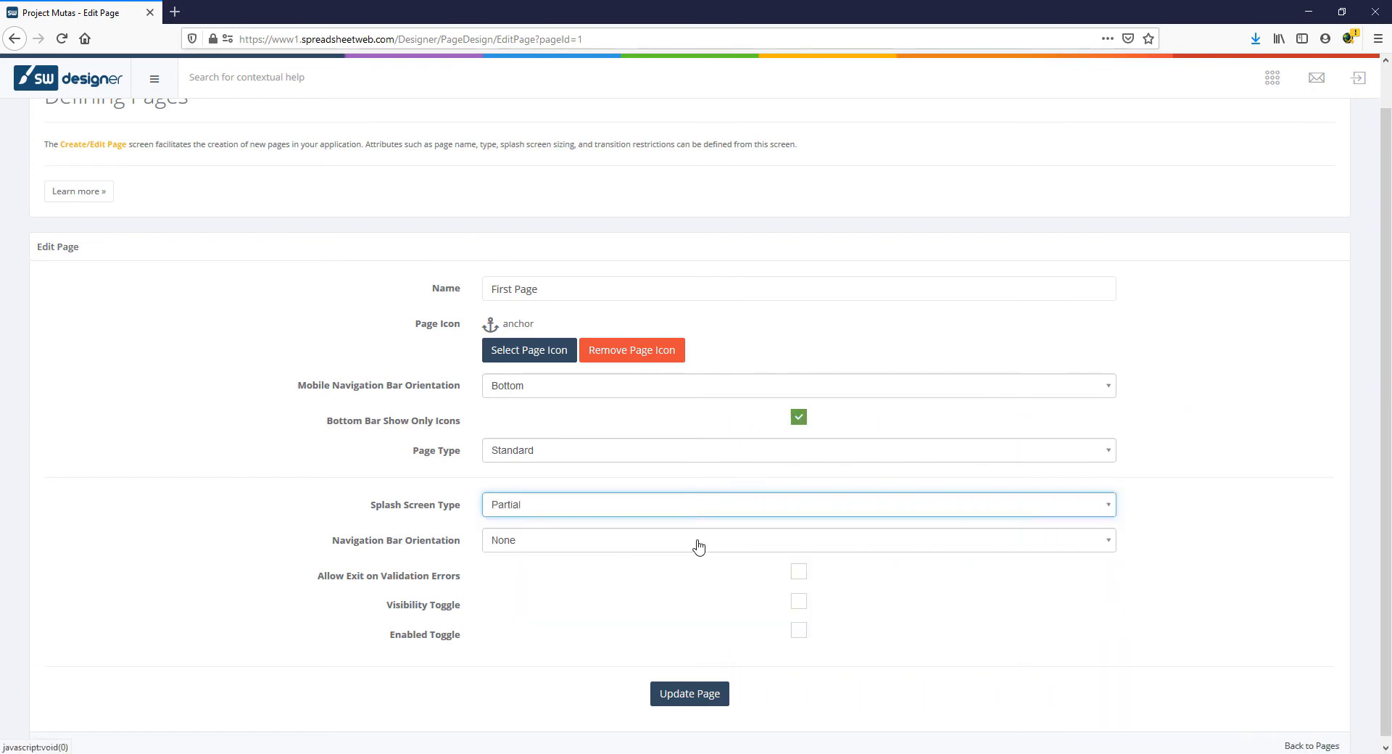
{"action": "left_click", "coordinate": [698, 546]}
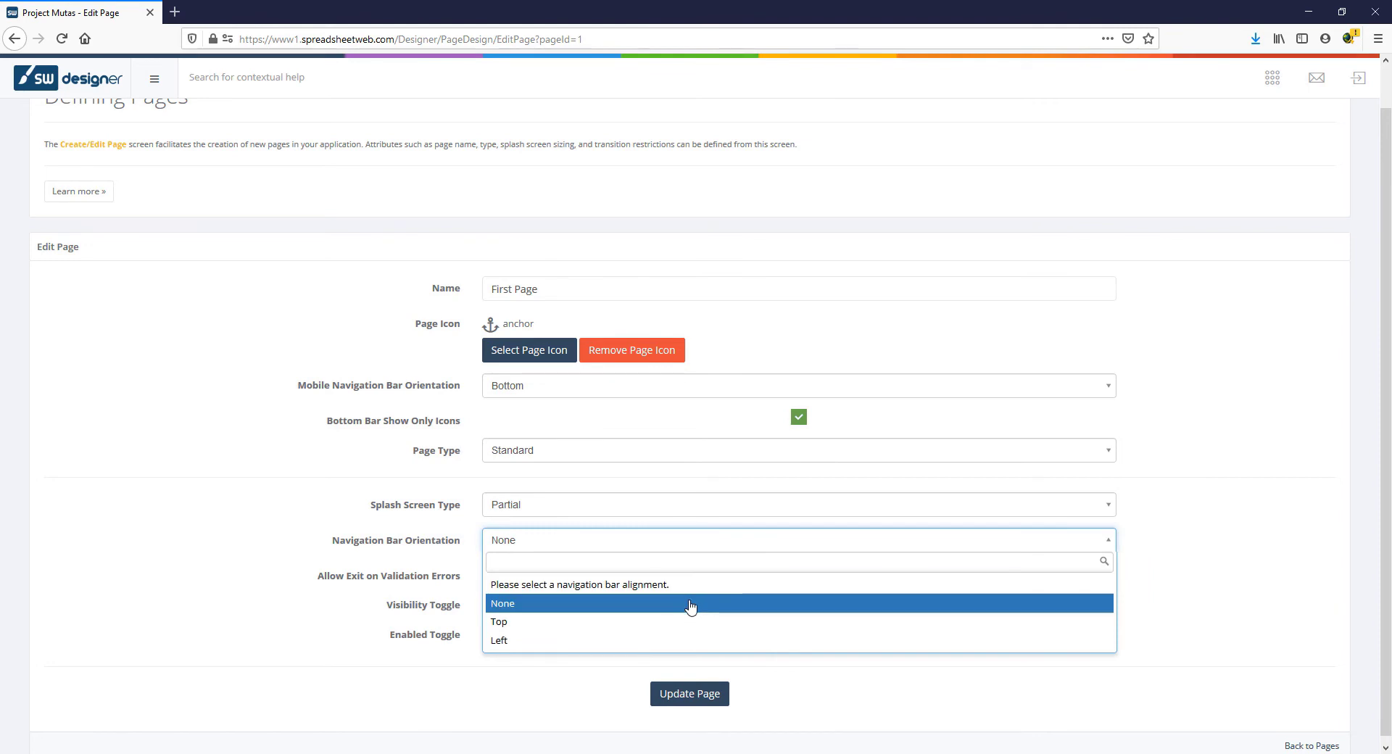
{"action": "left_click", "coordinate": [708, 549]}
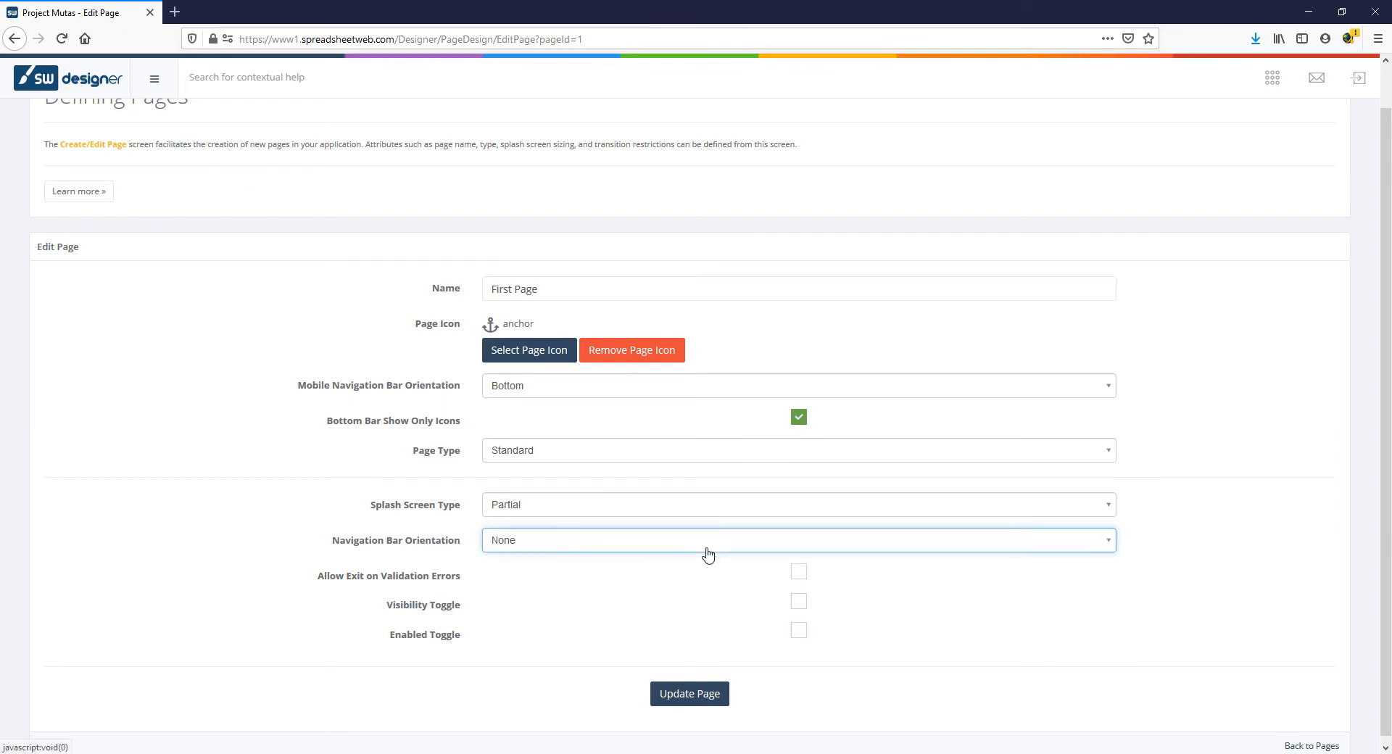
Switch Allow Exit on Validation Errors on and off, and make the page visible by the value of Boolean (Input!$L$22).
{"action": "left_click", "coordinate": [797, 577]}
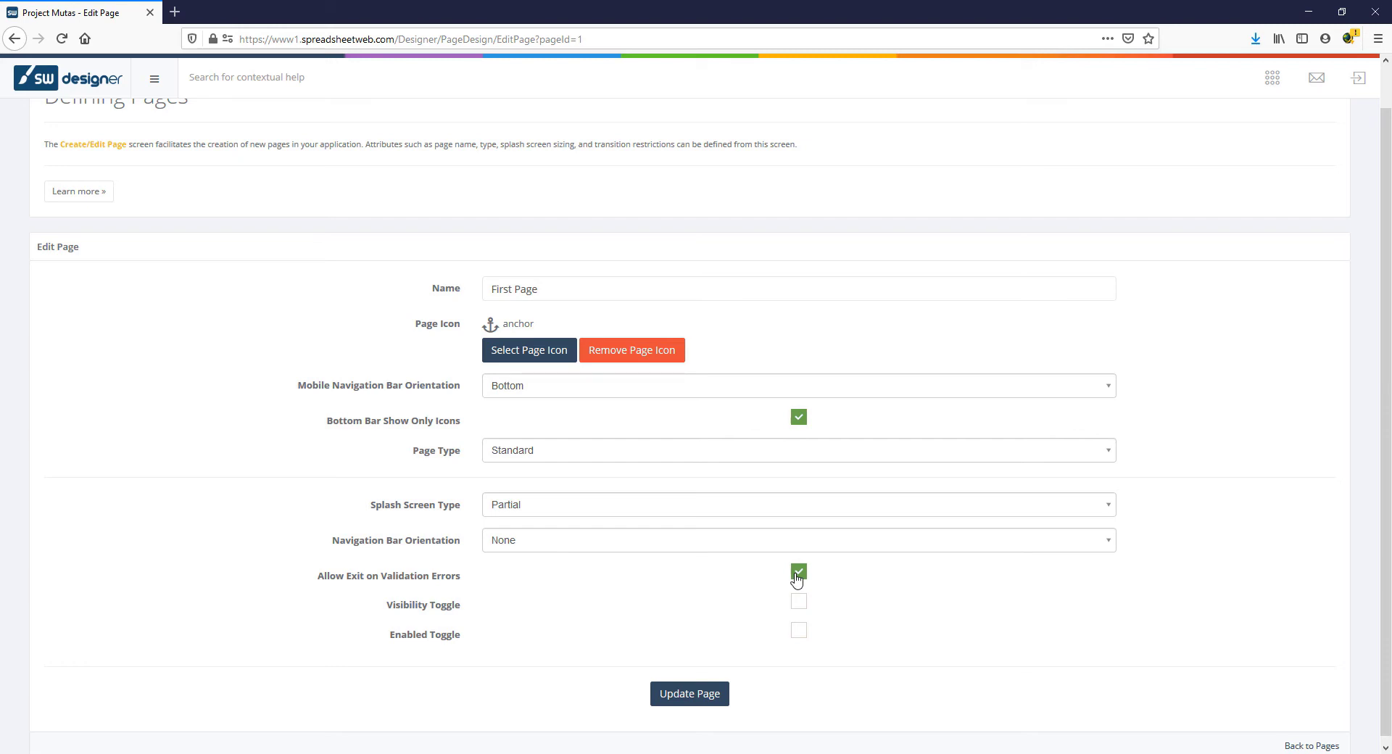
{"action": "left_click", "coordinate": [797, 576]}
{"action": "left_click", "coordinate": [798, 603]}
{"action": "left_click", "coordinate": [796, 641]}
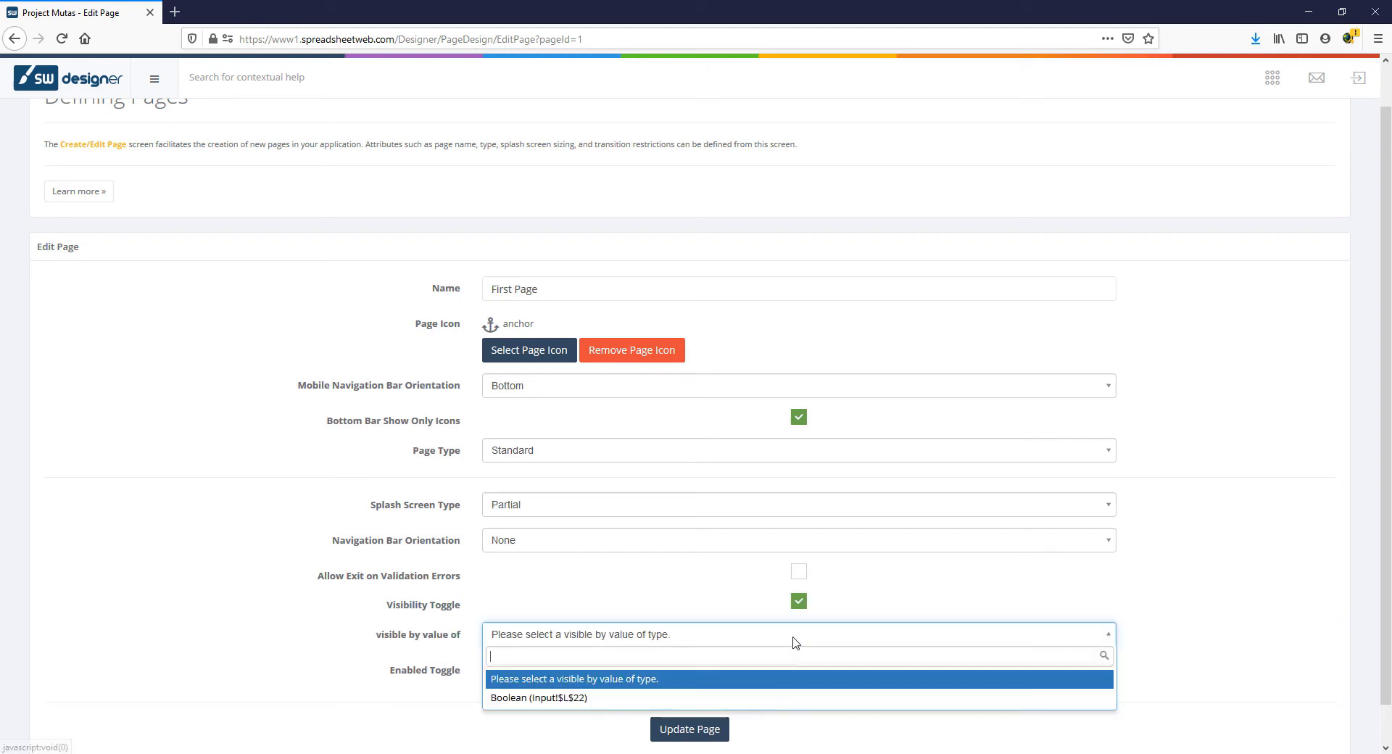
{"action": "left_click", "coordinate": [781, 699]}
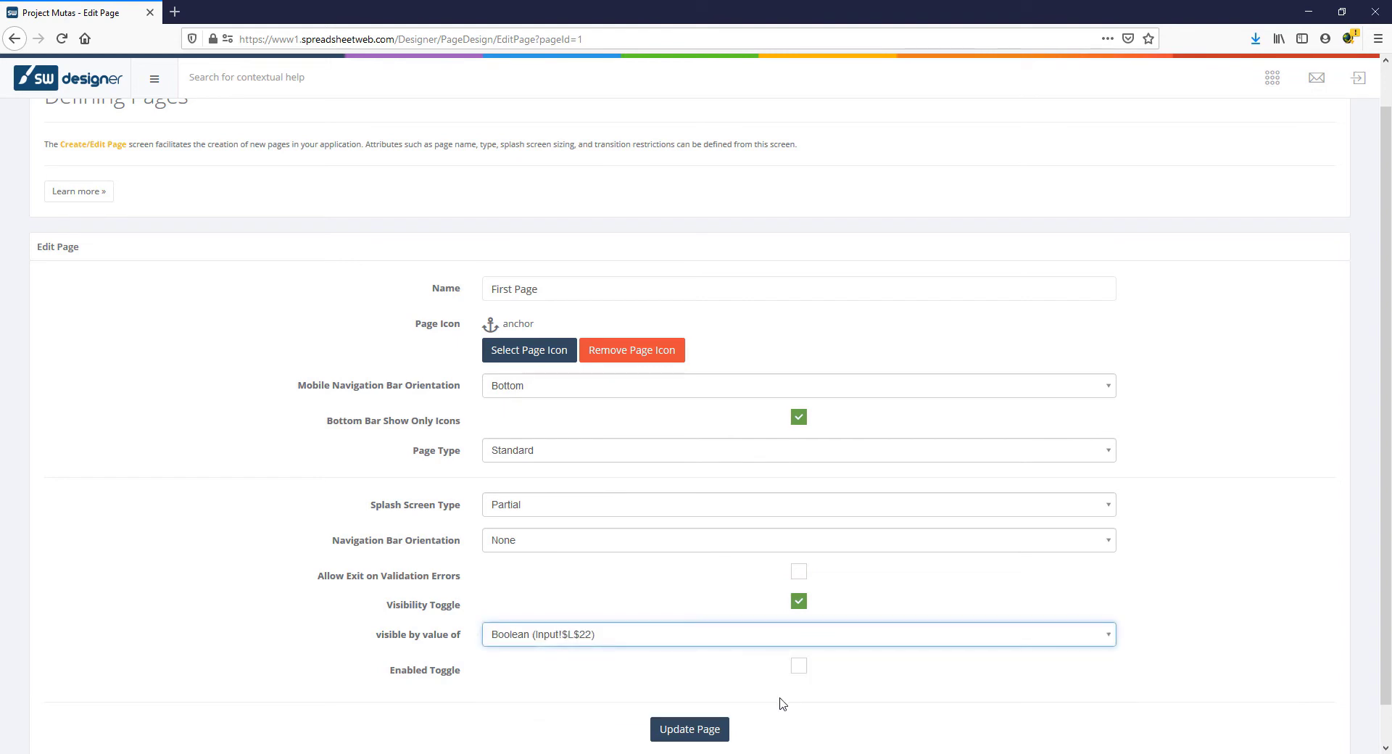
Turn on the Enabled Toggle and check its enabled-by-value and If Disabled, Go To Page options.
{"action": "left_click", "coordinate": [798, 666]}
{"action": "scroll", "coordinate": [800, 672], "scroll_direction": "down", "scroll_amount": 2}
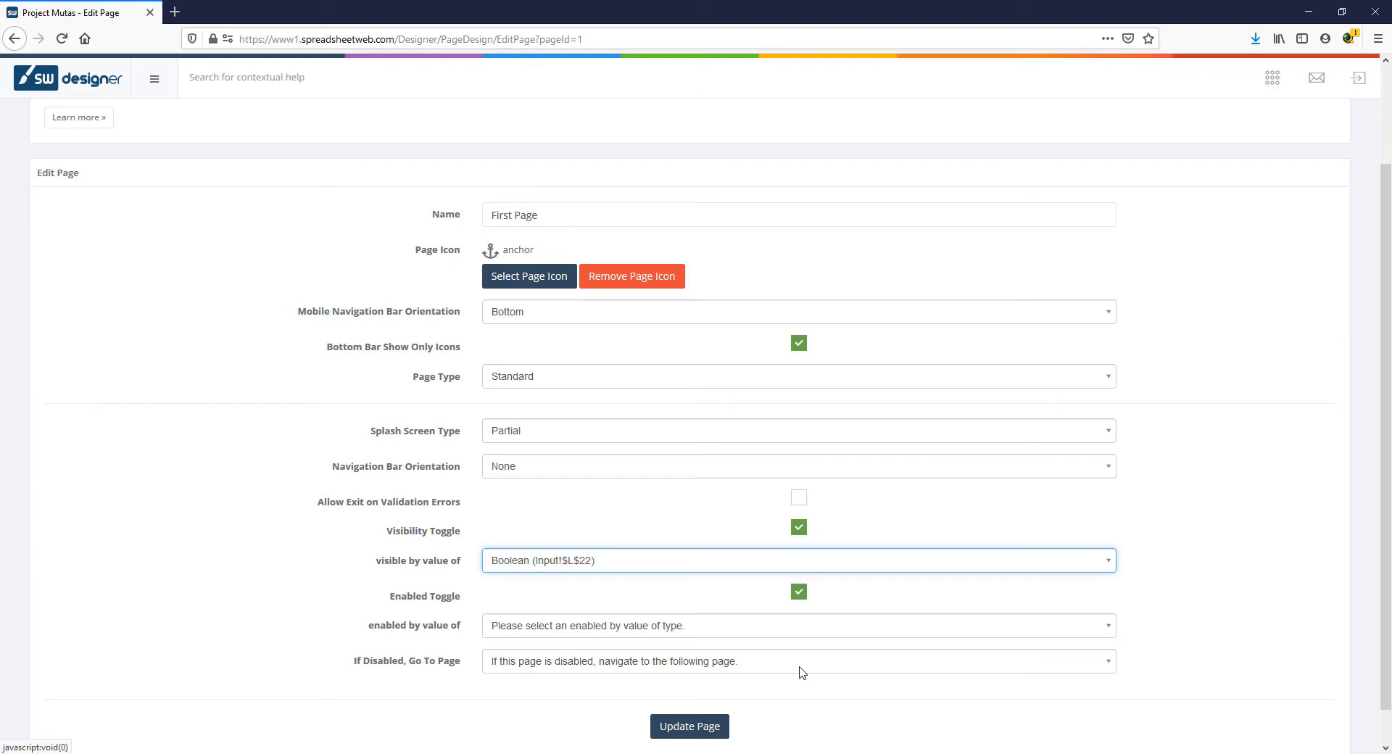
{"action": "left_click", "coordinate": [801, 667]}
{"action": "left_click", "coordinate": [798, 672]}
{"action": "left_click", "coordinate": [799, 689]}
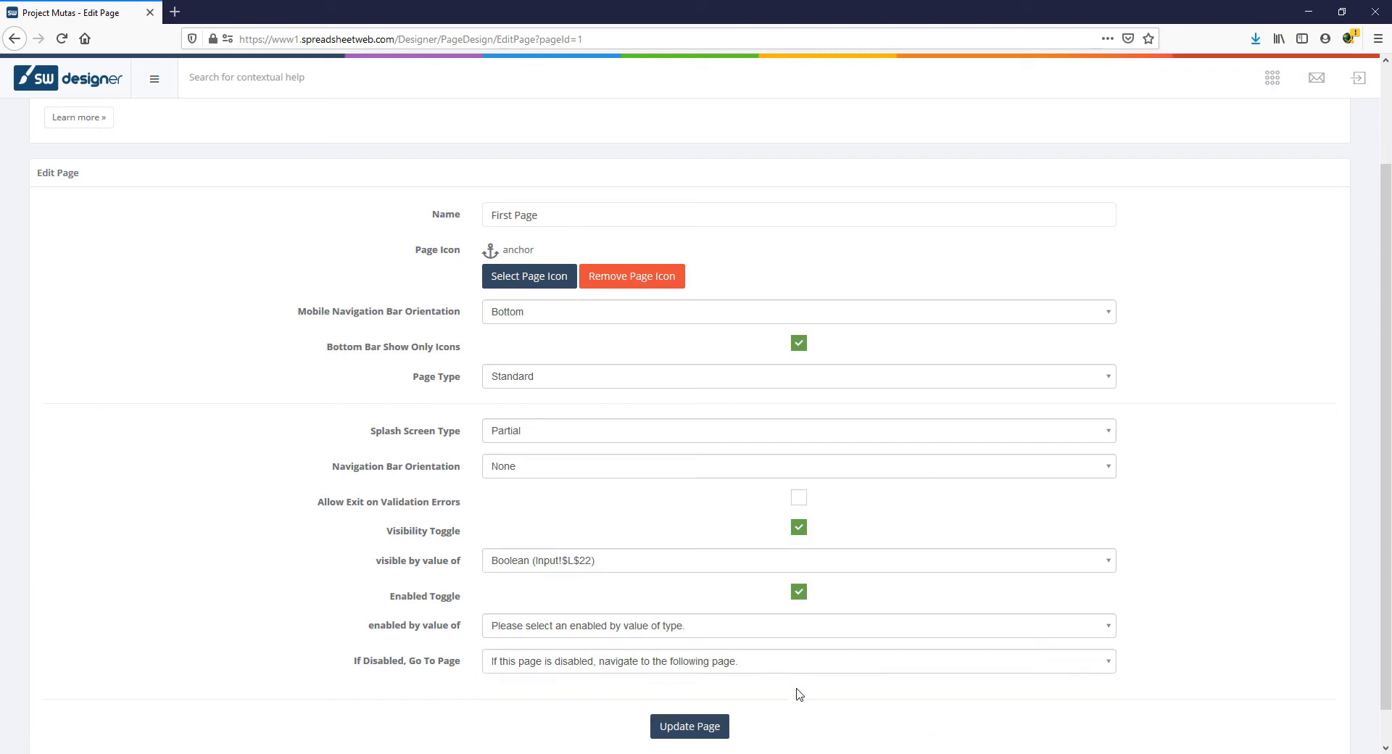
Turn off the Enabled Toggle and Visibility Toggle, and save the First Page settings.
{"action": "left_click", "coordinate": [799, 594]}
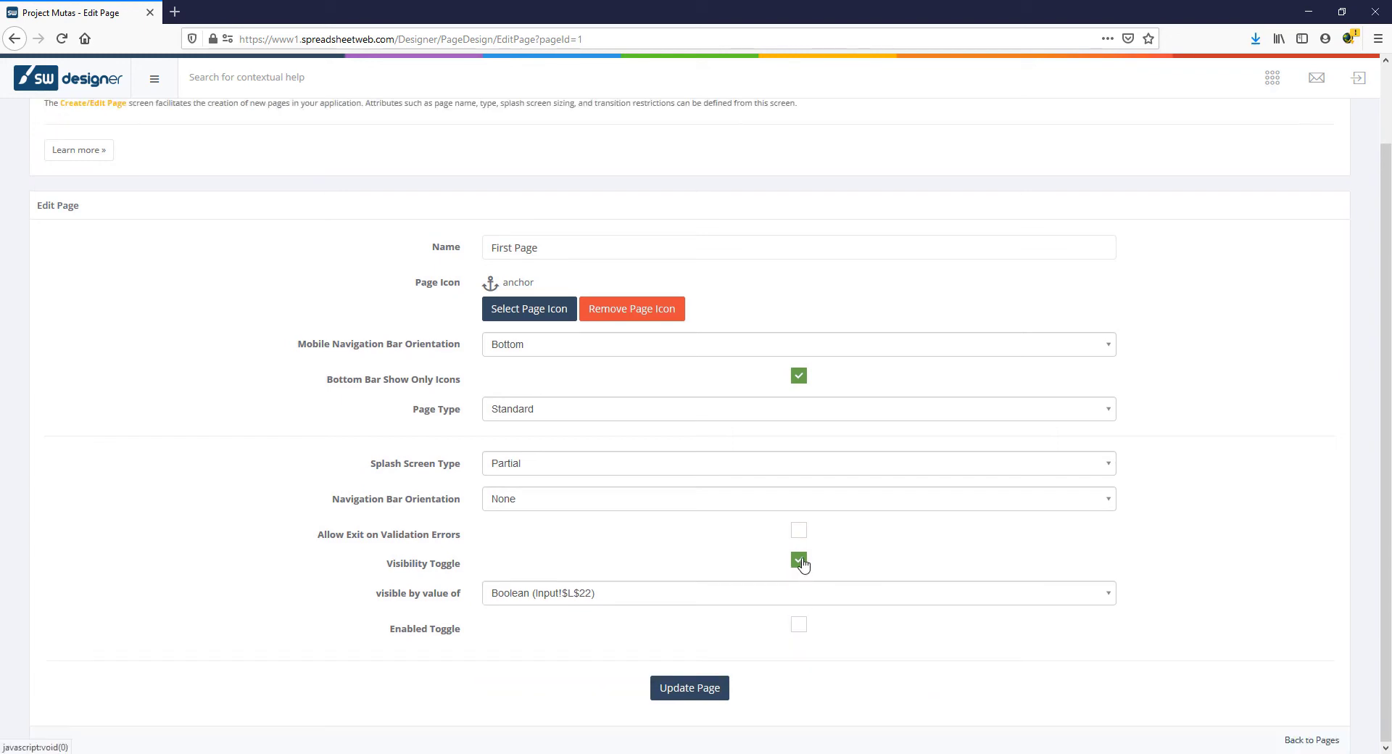
{"action": "left_click", "coordinate": [801, 563]}
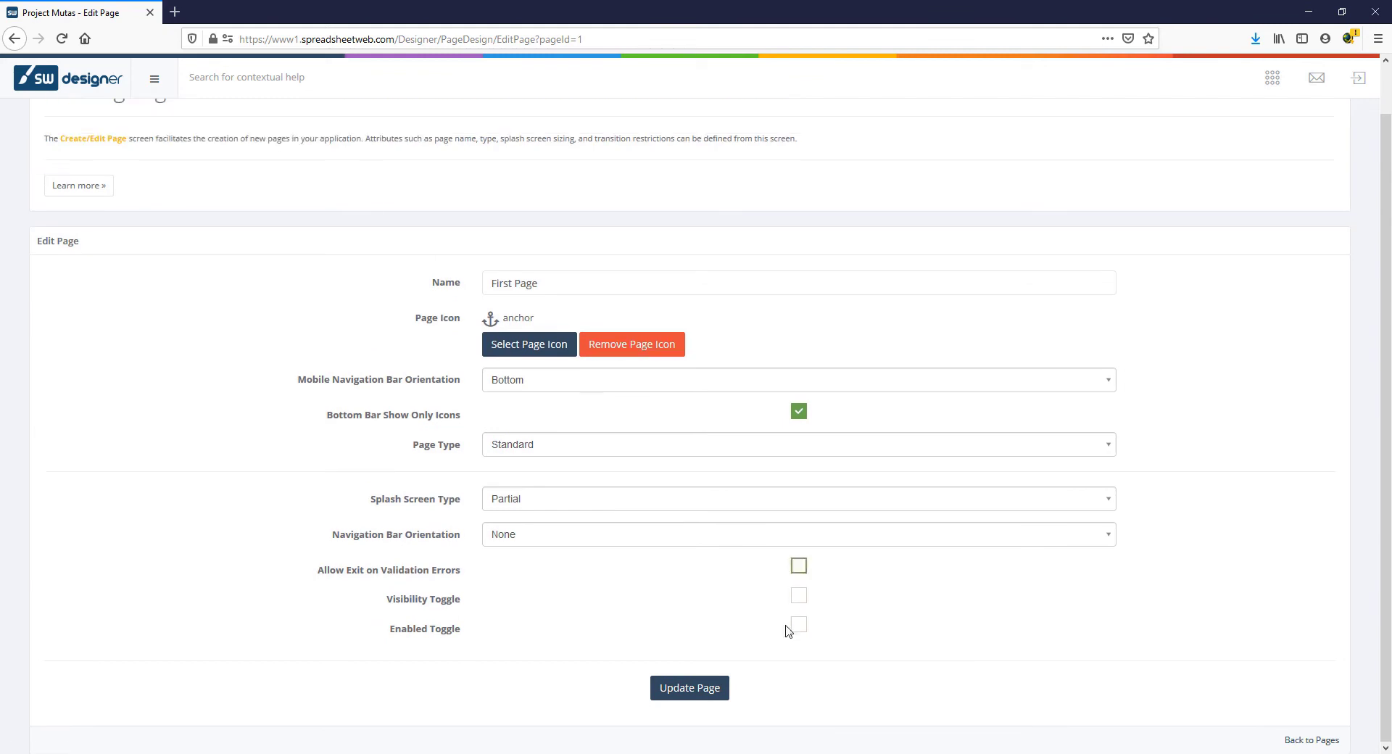
{"action": "left_click", "coordinate": [707, 691]}
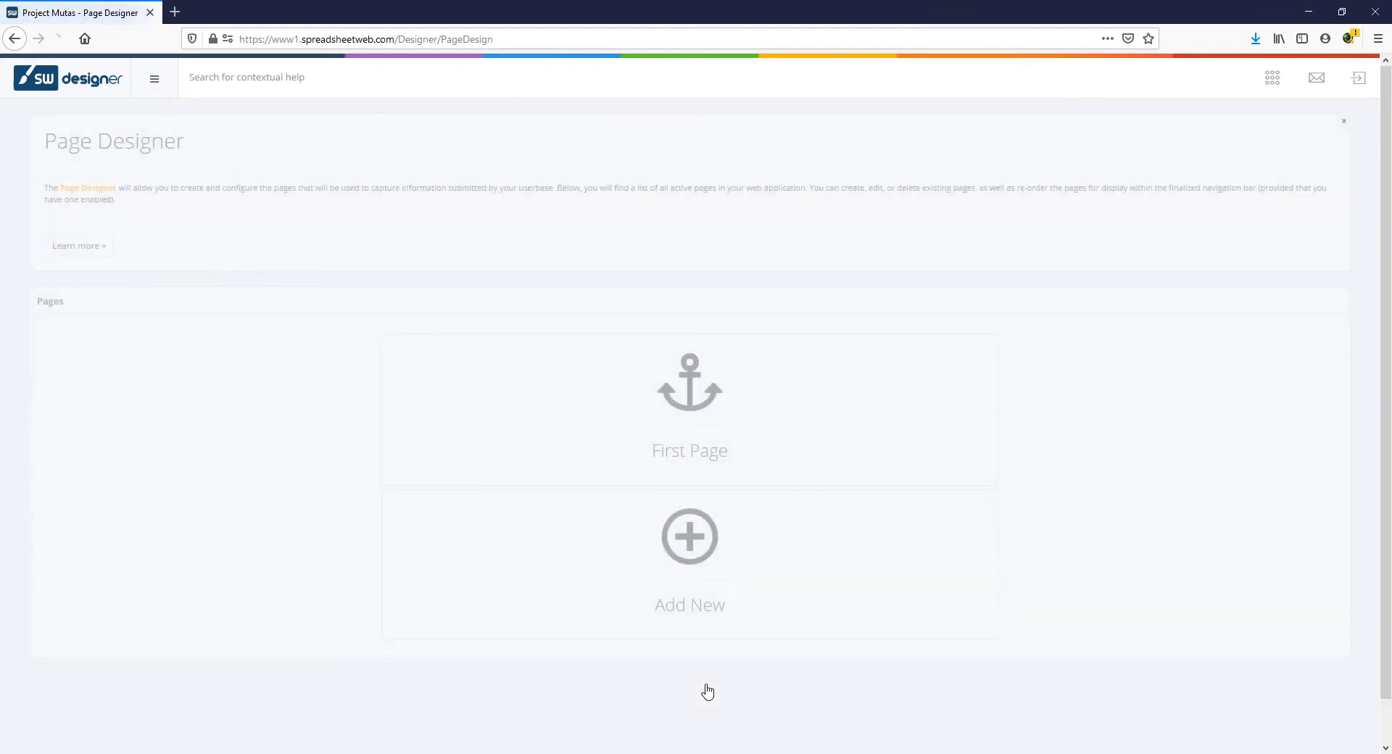
Create a new page named Second Page with the archive icon.
{"action": "left_click", "coordinate": [700, 555]}
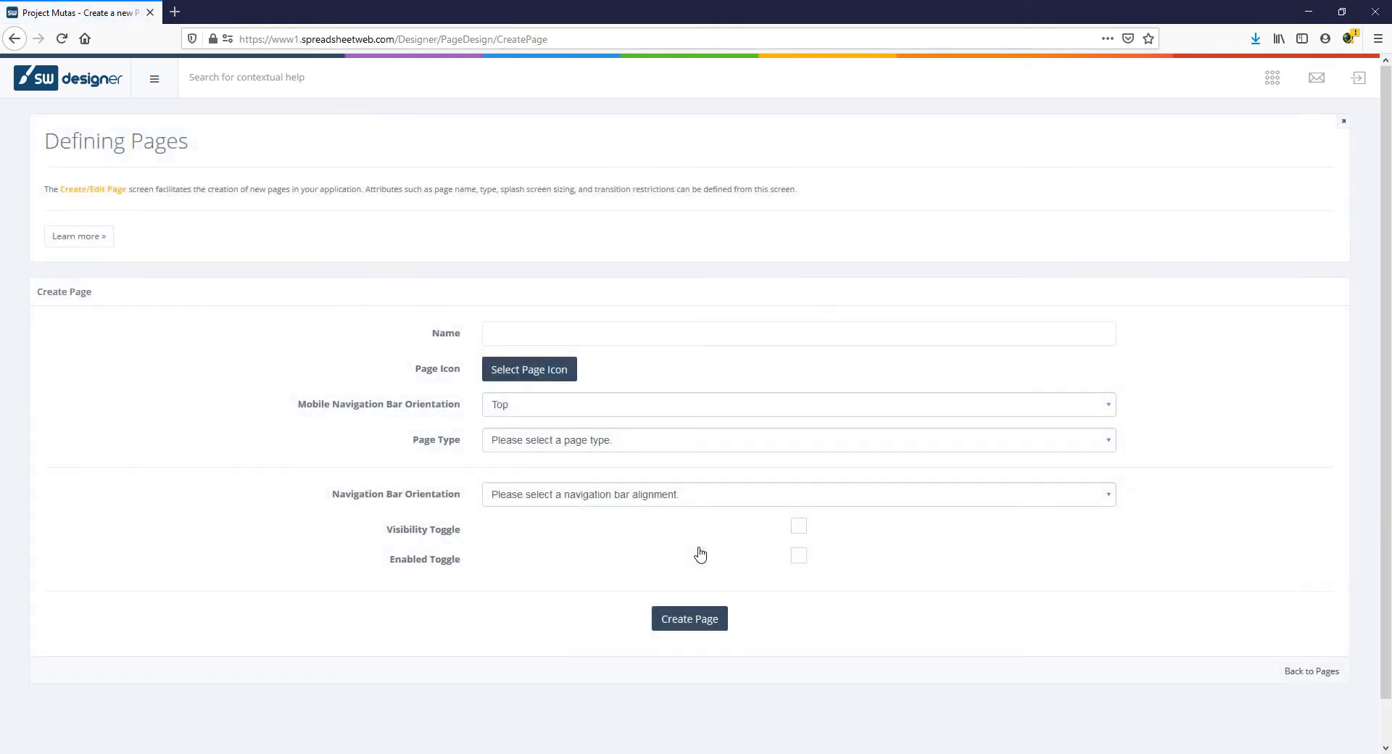
{"action": "left_click", "coordinate": [701, 336]}
{"action": "type", "text": "Second Page"}
{"action": "left_click", "coordinate": [576, 369]}
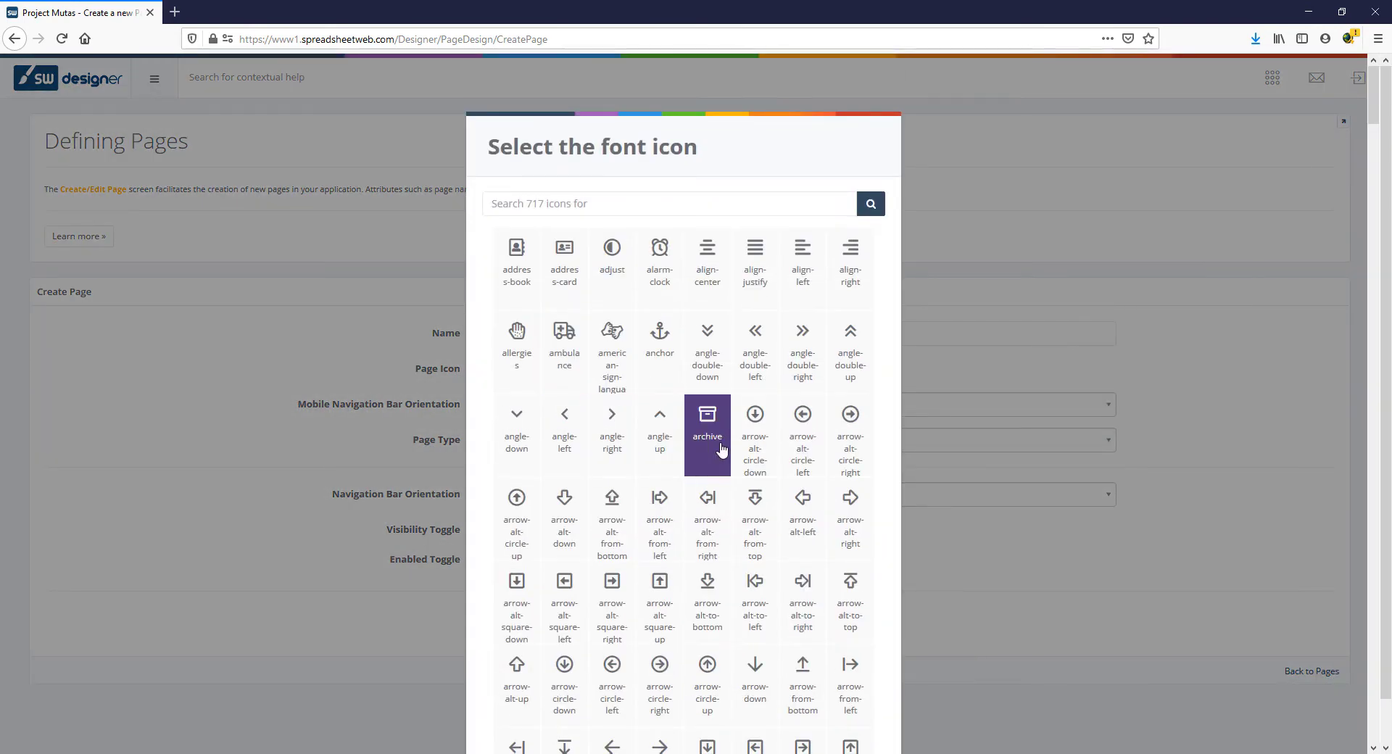
{"action": "left_click", "coordinate": [718, 444]}
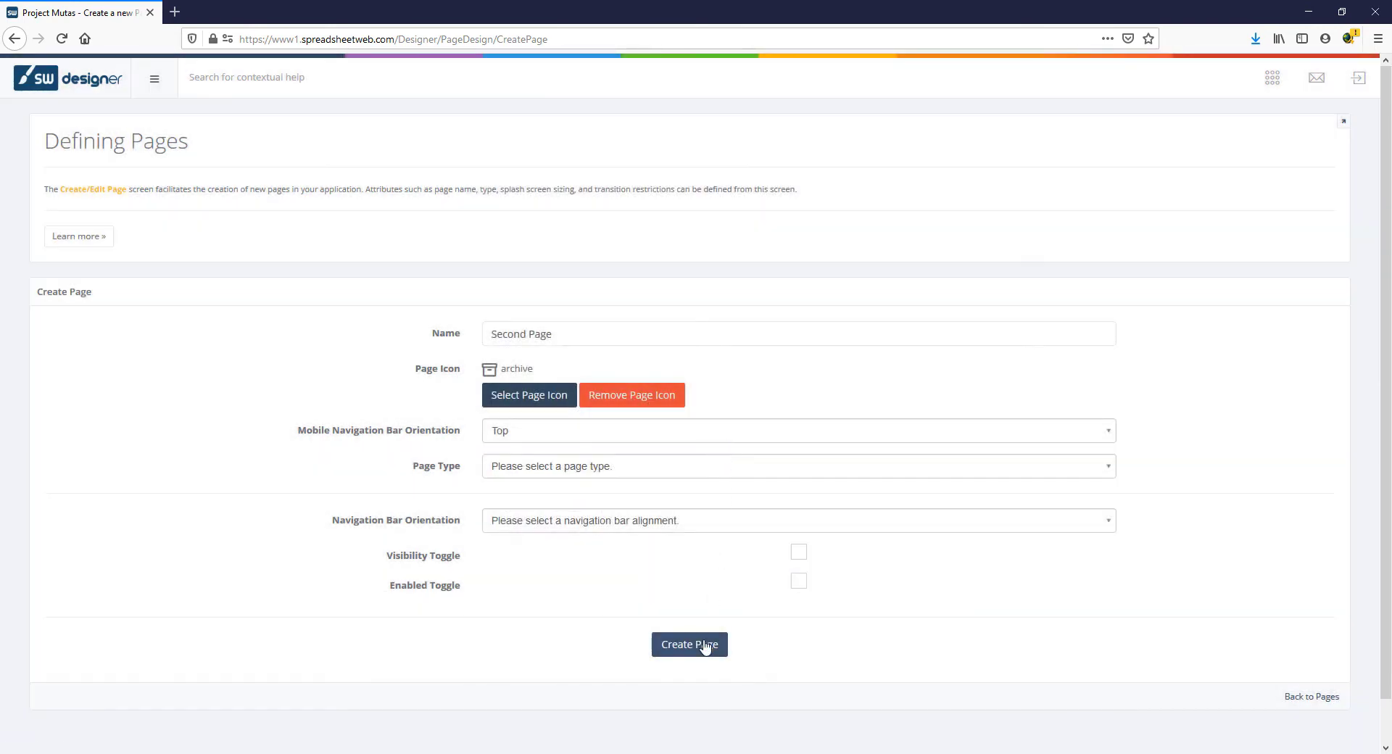
{"action": "left_click", "coordinate": [708, 644]}
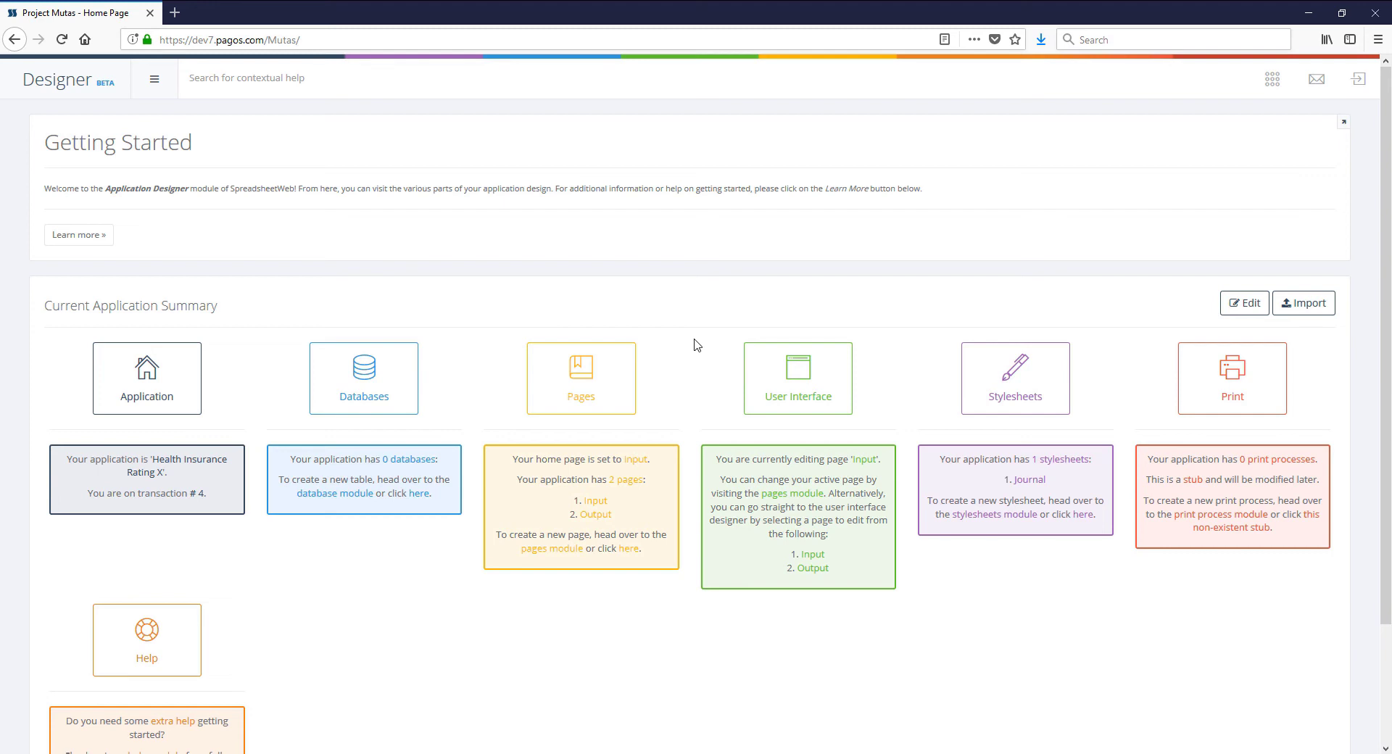
Create the application's primary database table named Primary Table and open it for editing.
{"action": "left_click", "coordinate": [396, 377]}
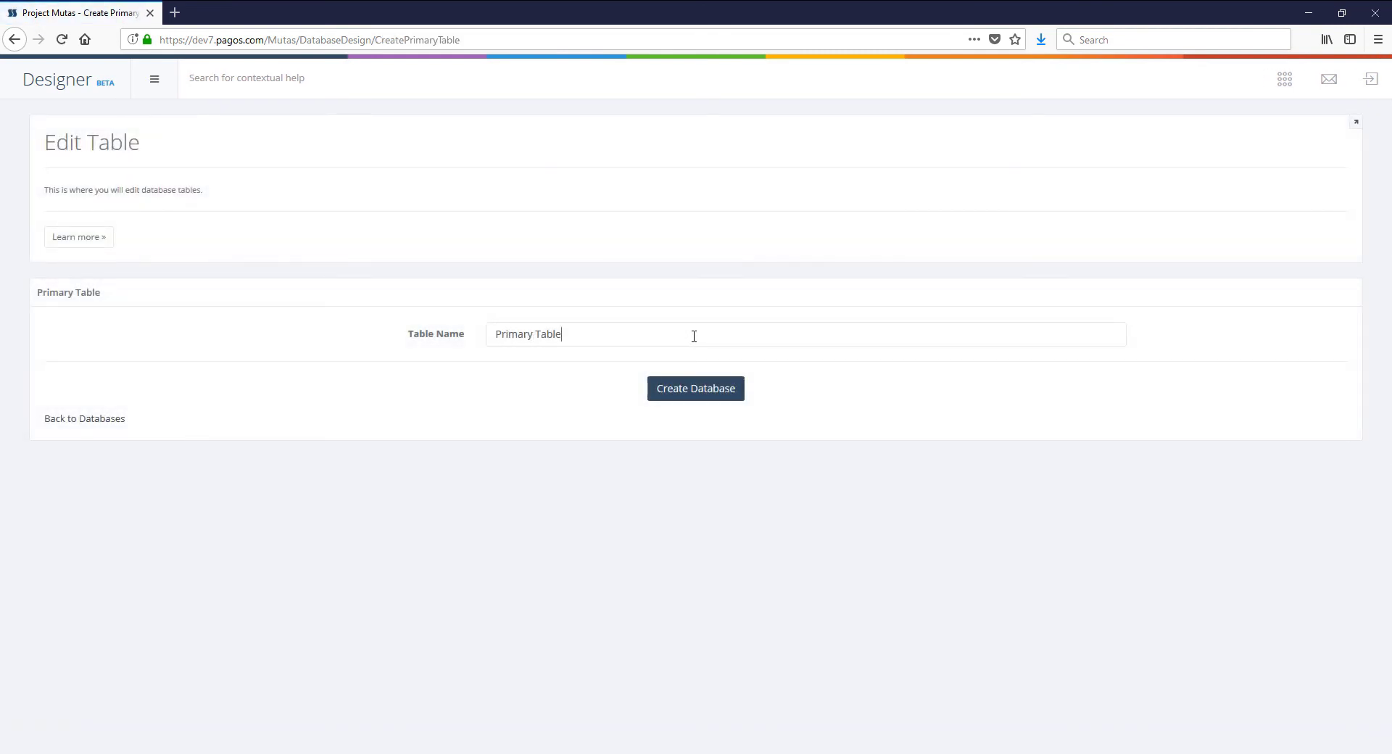
{"action": "left_click", "coordinate": [700, 390]}
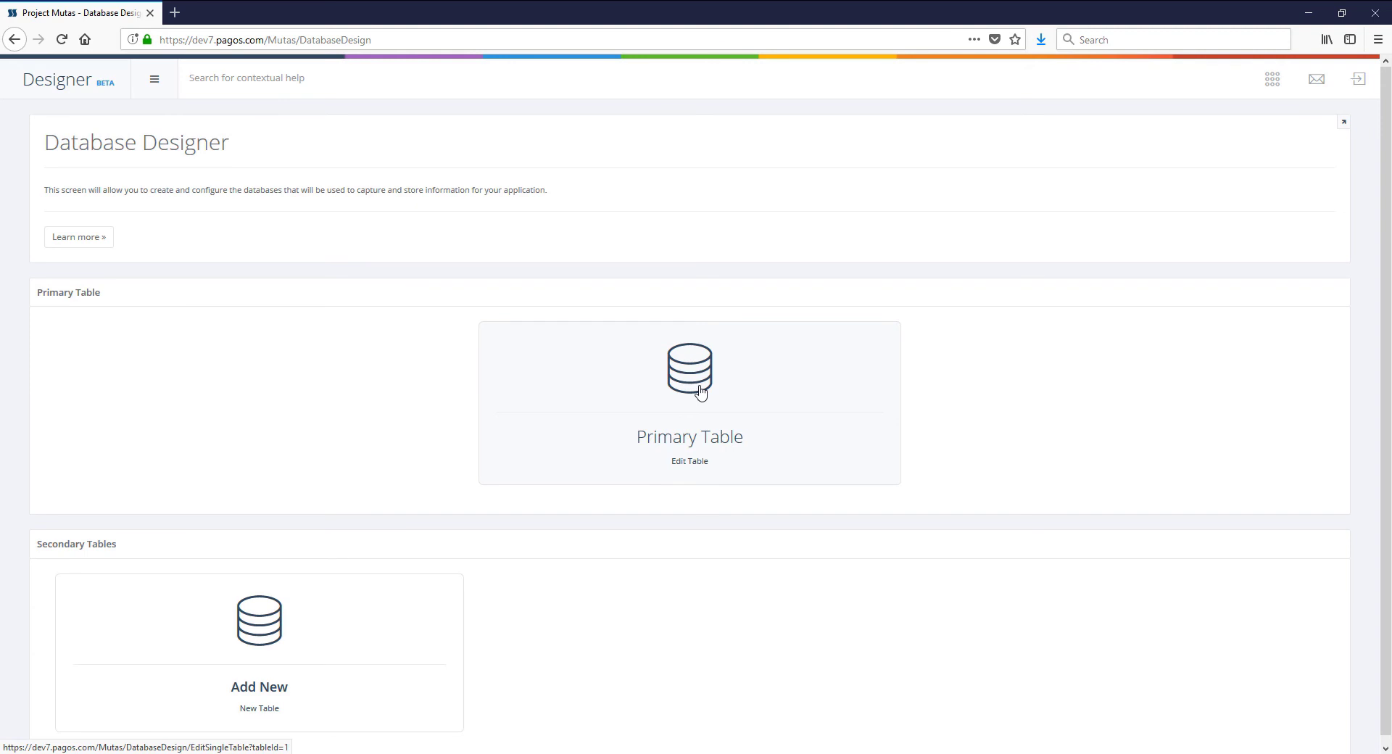
{"action": "left_click", "coordinate": [689, 377]}
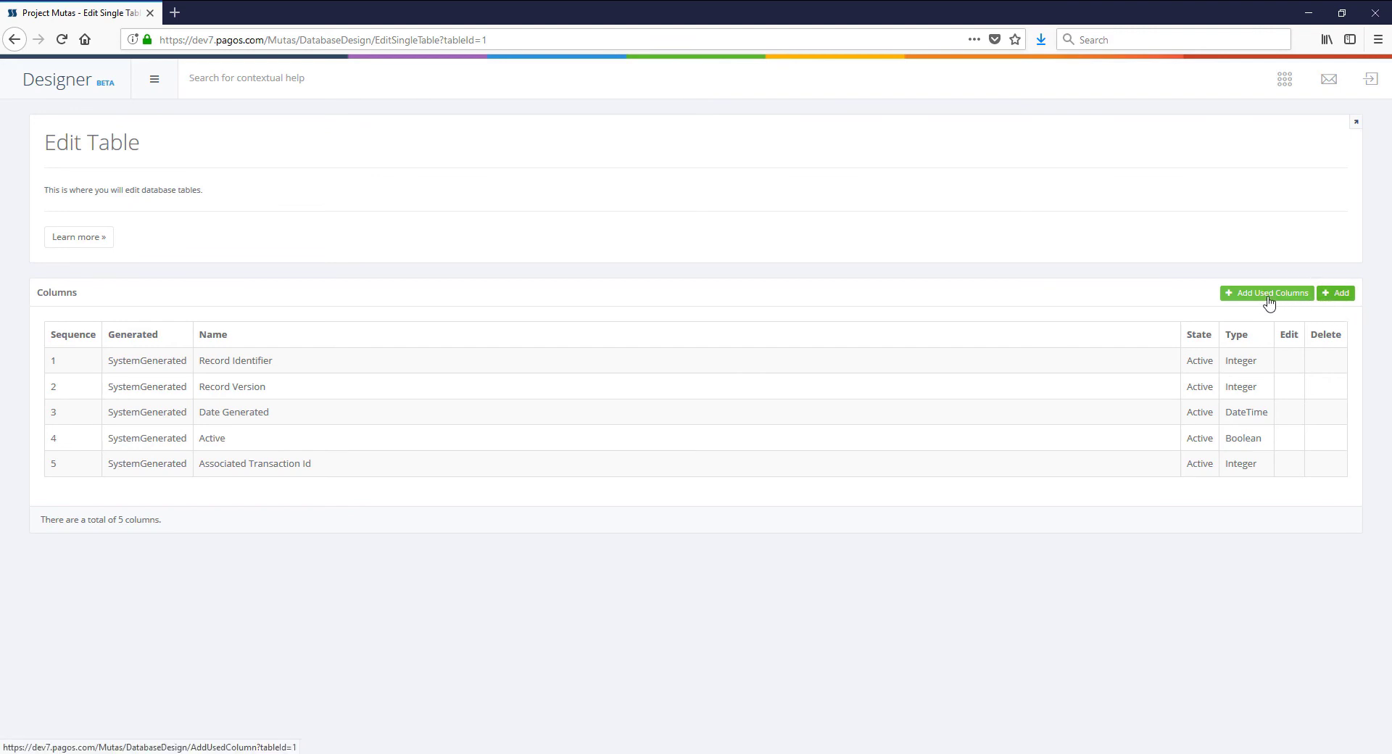
Start adding used columns with the Address named range as a String column, leaving its Maximum Length empty.
{"action": "left_click", "coordinate": [1267, 295]}
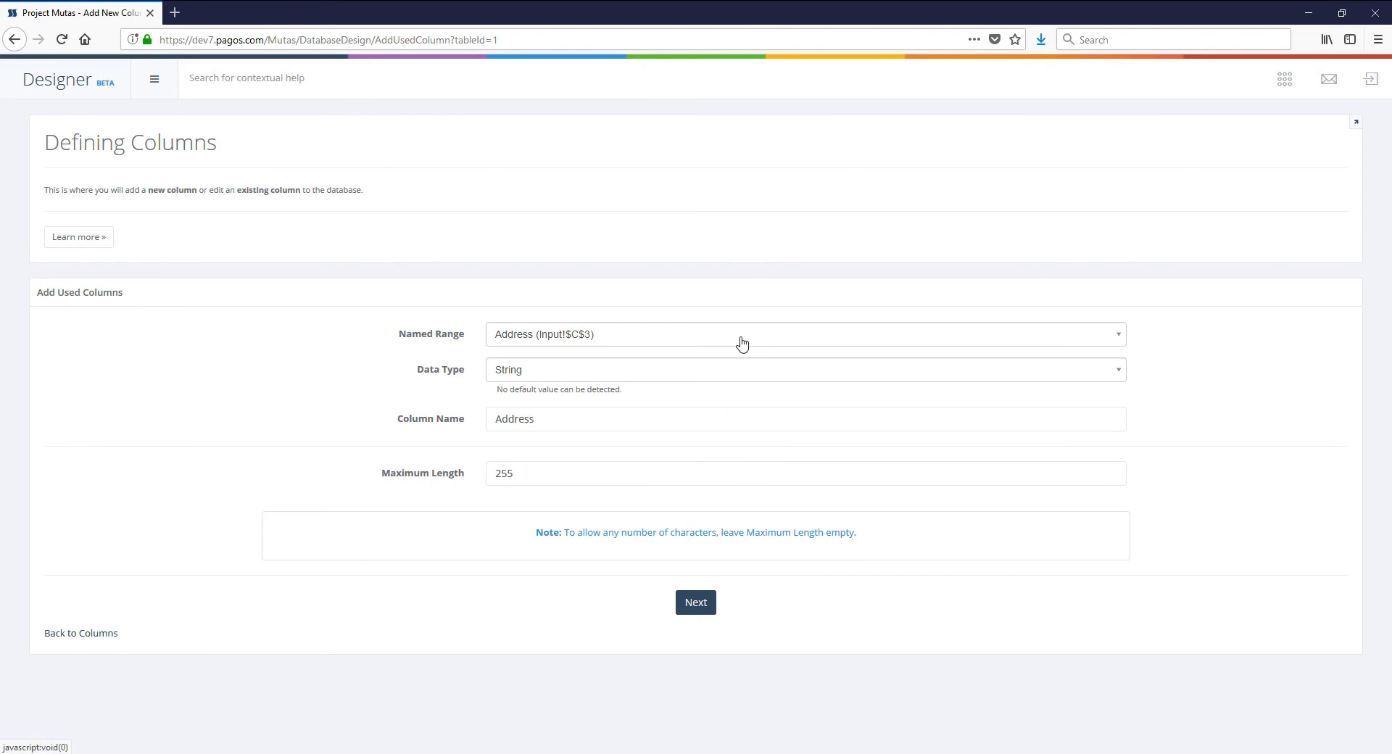
{"action": "left_click", "coordinate": [740, 377]}
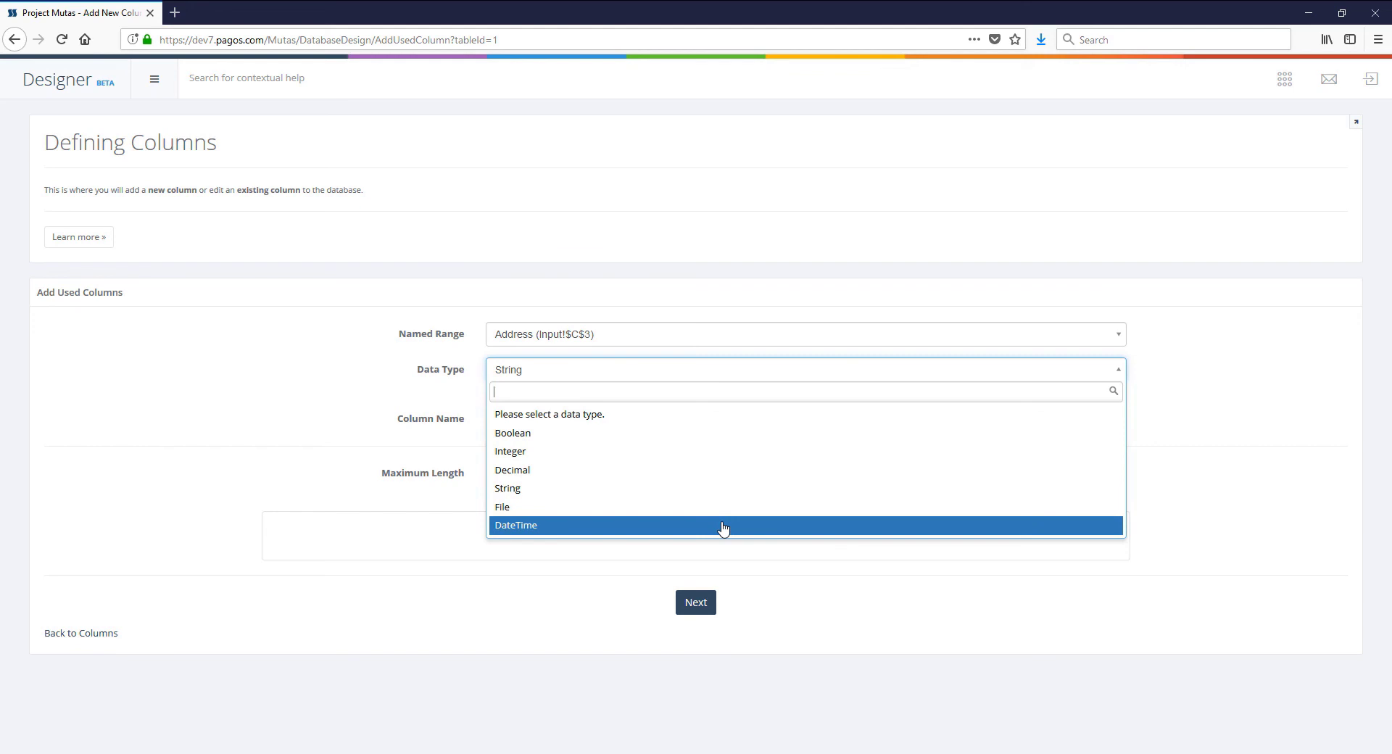
{"action": "left_click", "coordinate": [728, 488]}
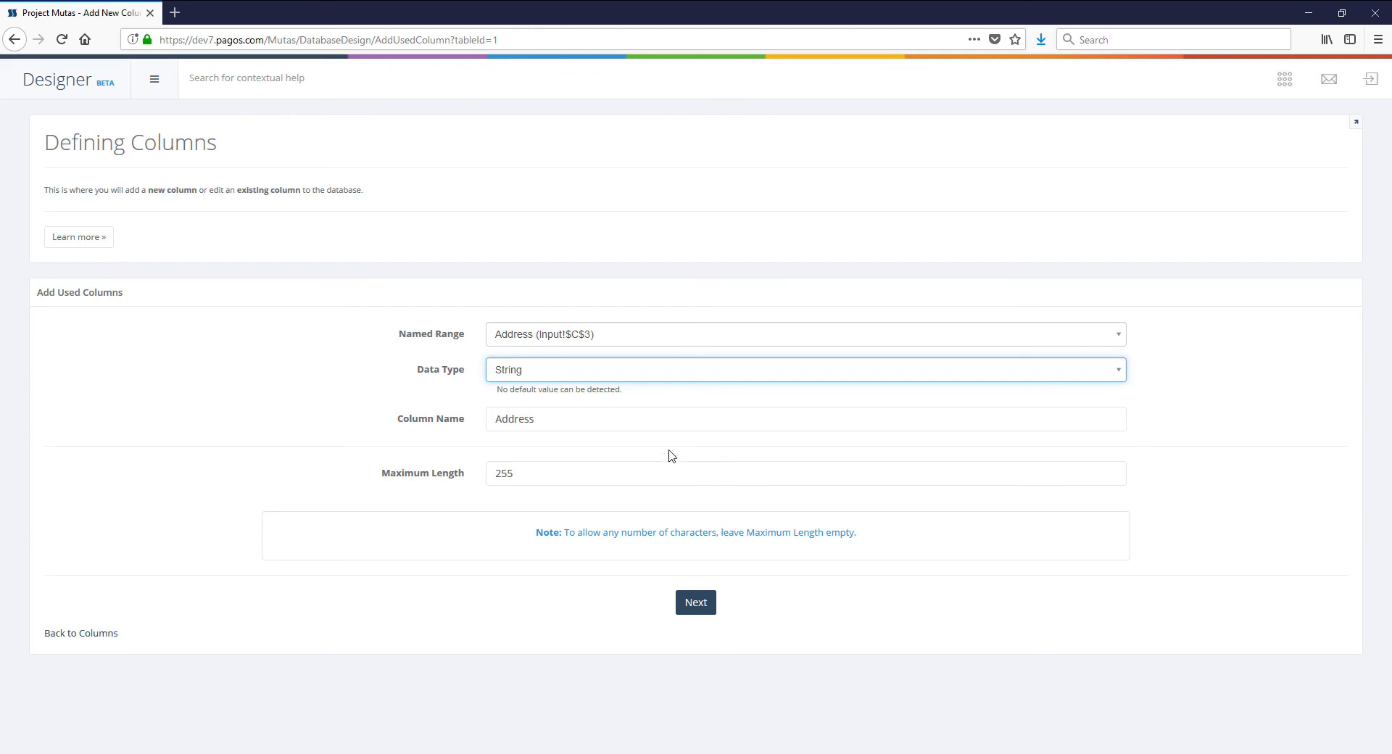
{"action": "left_click", "coordinate": [588, 412]}
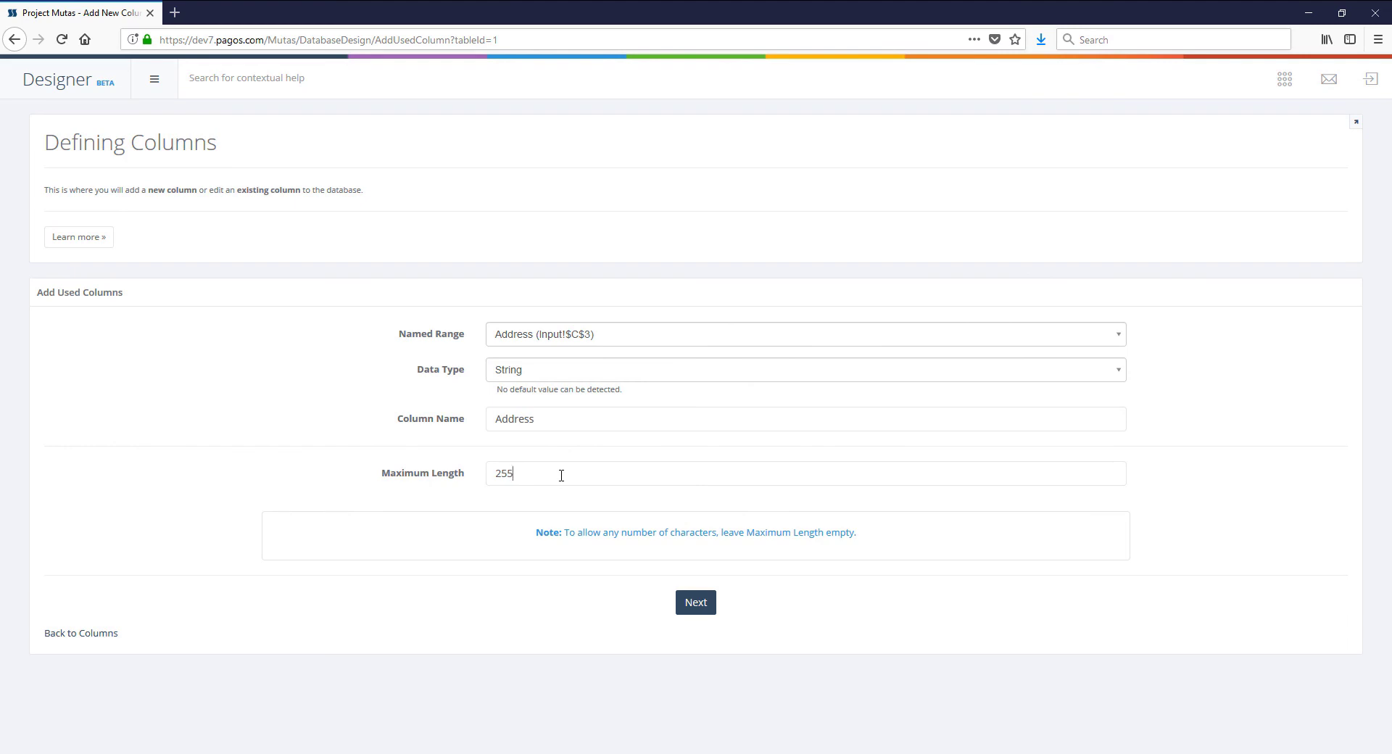
{"action": "left_click_drag", "start_coordinate": [561, 475], "coordinate": [472, 475]}
{"action": "key", "text": "BackSpace"}
Add the Address column and the remaining used columns City, Contract_State, Customer, EffectiveDate, Eligibles, ER_Zip and SIC to the table.
{"action": "left_click", "coordinate": [699, 605]}
{"action": "left_click", "coordinate": [699, 605]}
{"action": "left_click", "coordinate": [699, 605]}
{"action": "left_click", "coordinate": [699, 604]}
{"action": "left_click", "coordinate": [701, 532]}
{"action": "left_click", "coordinate": [700, 653]}
{"action": "left_click", "coordinate": [701, 653]}
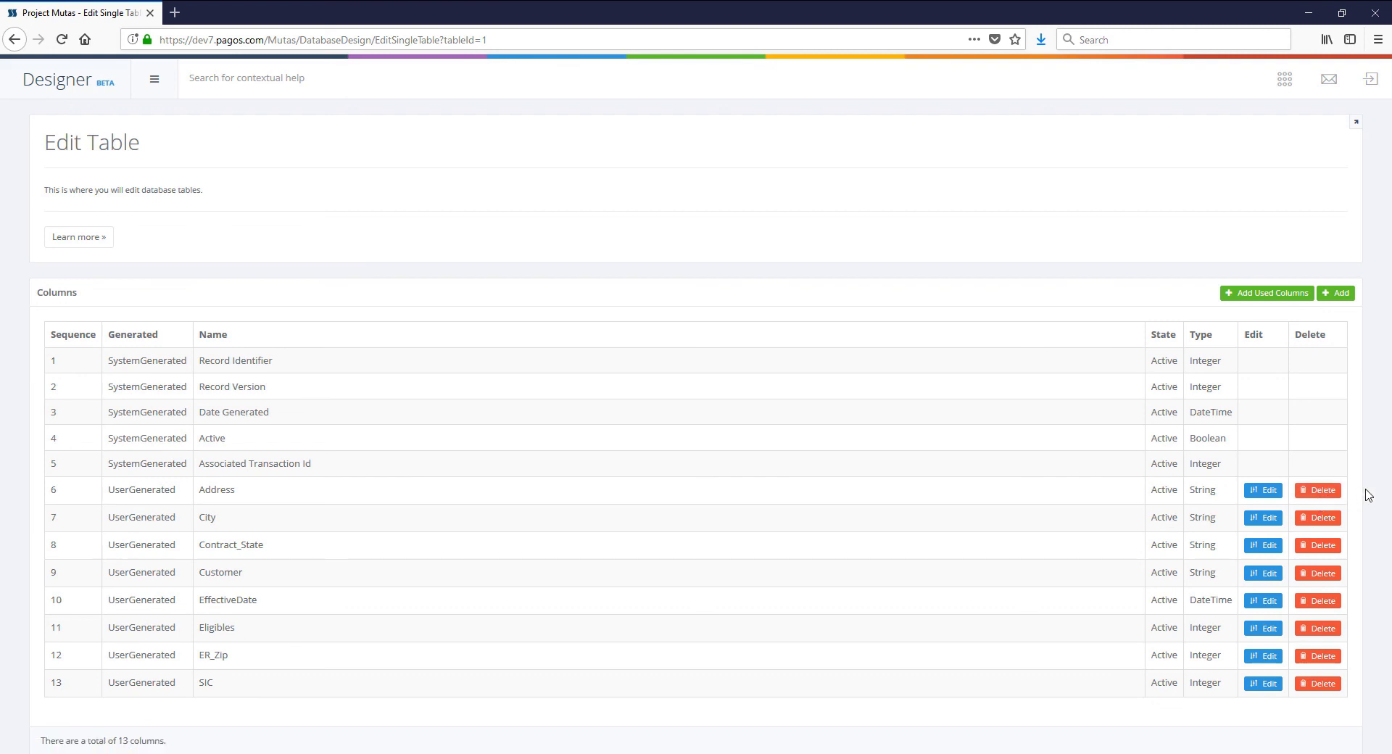
Create a secondary table of the one-to-many type and select the results table's named range as its source.
{"action": "left_click", "coordinate": [83, 90]}
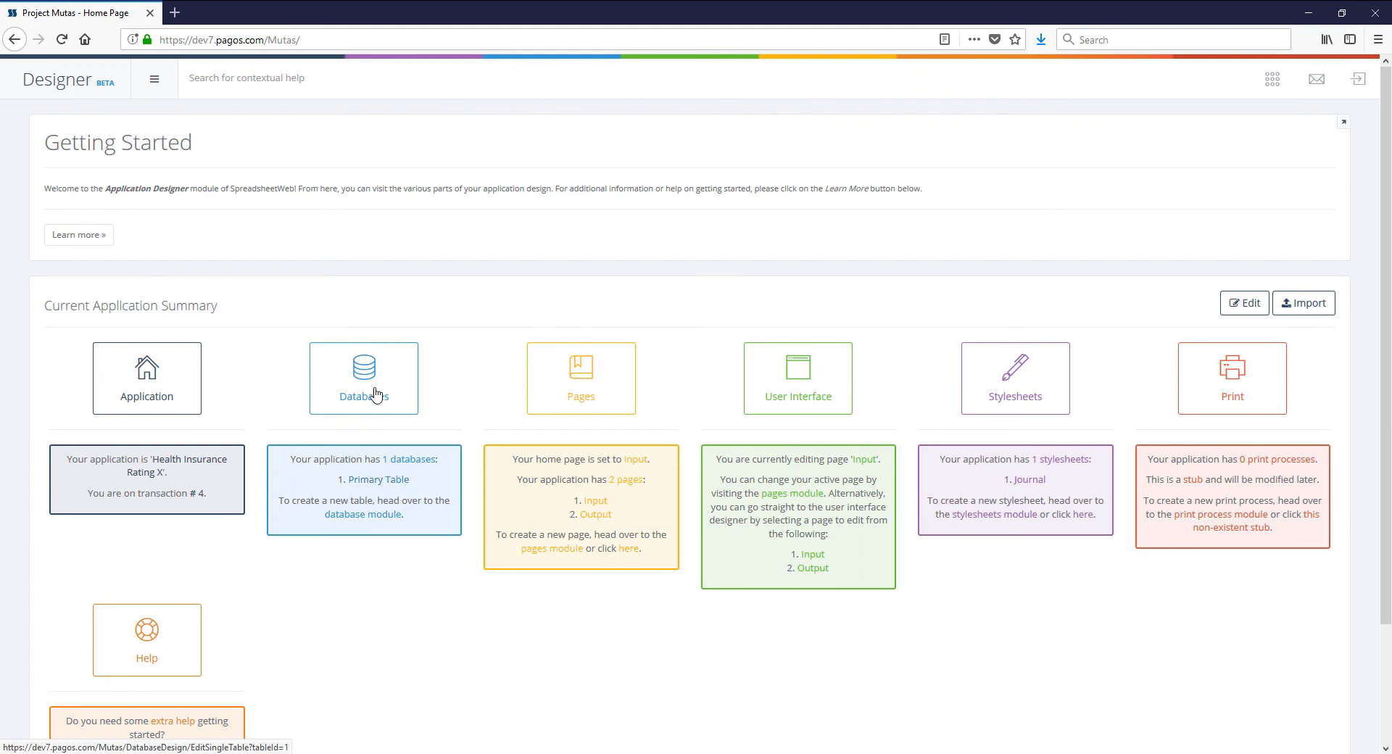
{"action": "left_click", "coordinate": [373, 351]}
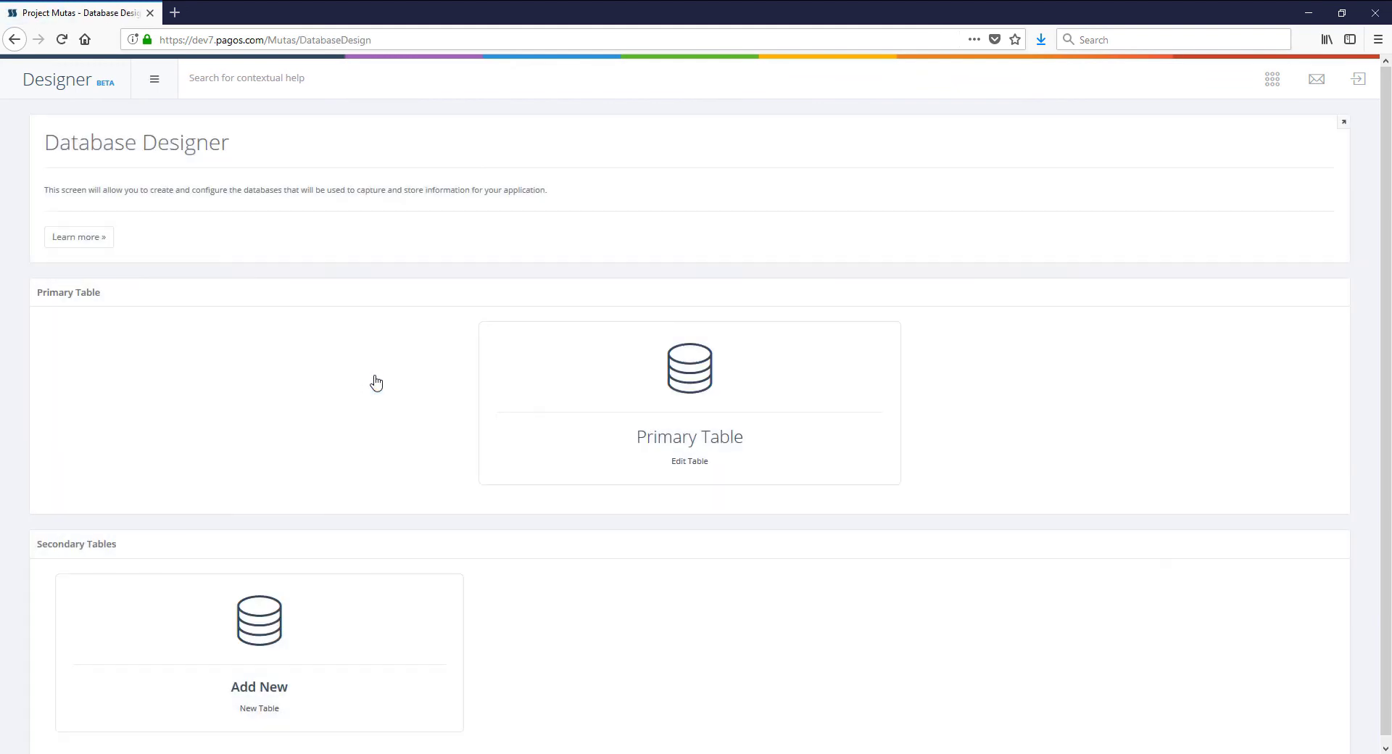
{"action": "left_click", "coordinate": [274, 643]}
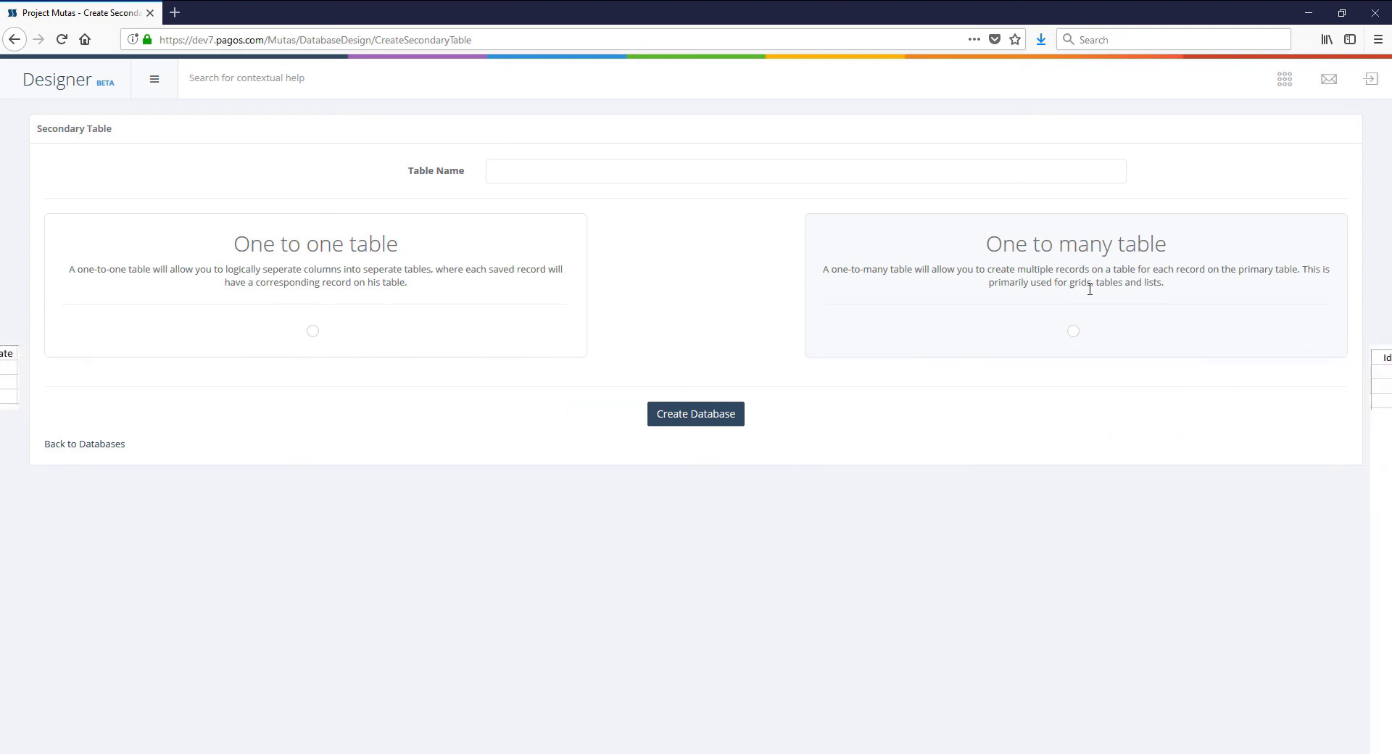
{"action": "left_click", "coordinate": [1073, 332]}
{"action": "left_click", "coordinate": [695, 415]}
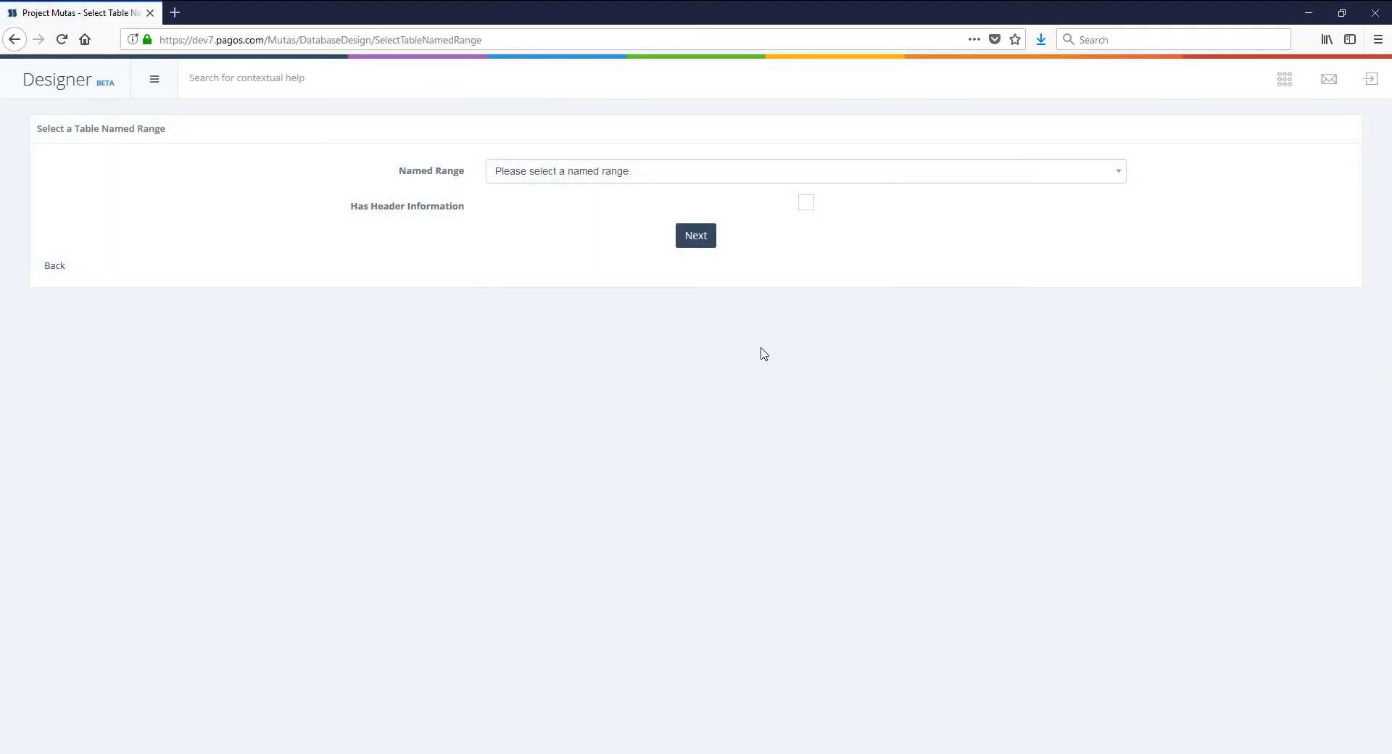
{"action": "left_click", "coordinate": [717, 182]}
{"action": "left_click", "coordinate": [747, 230]}
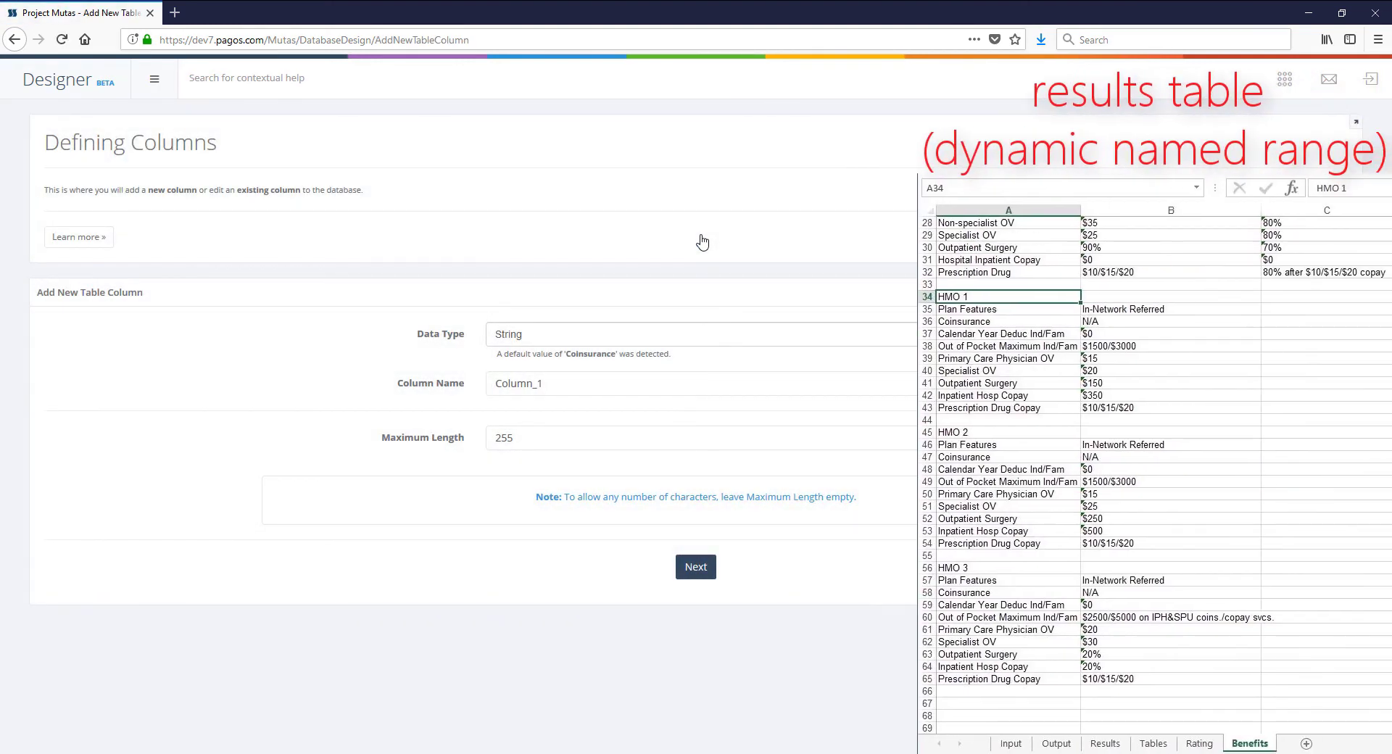
Define the secondary table's first column as a String column named HMO1, keeping the maximum length of 255.
{"action": "left_click", "coordinate": [712, 336]}
{"action": "left_click", "coordinate": [713, 335]}
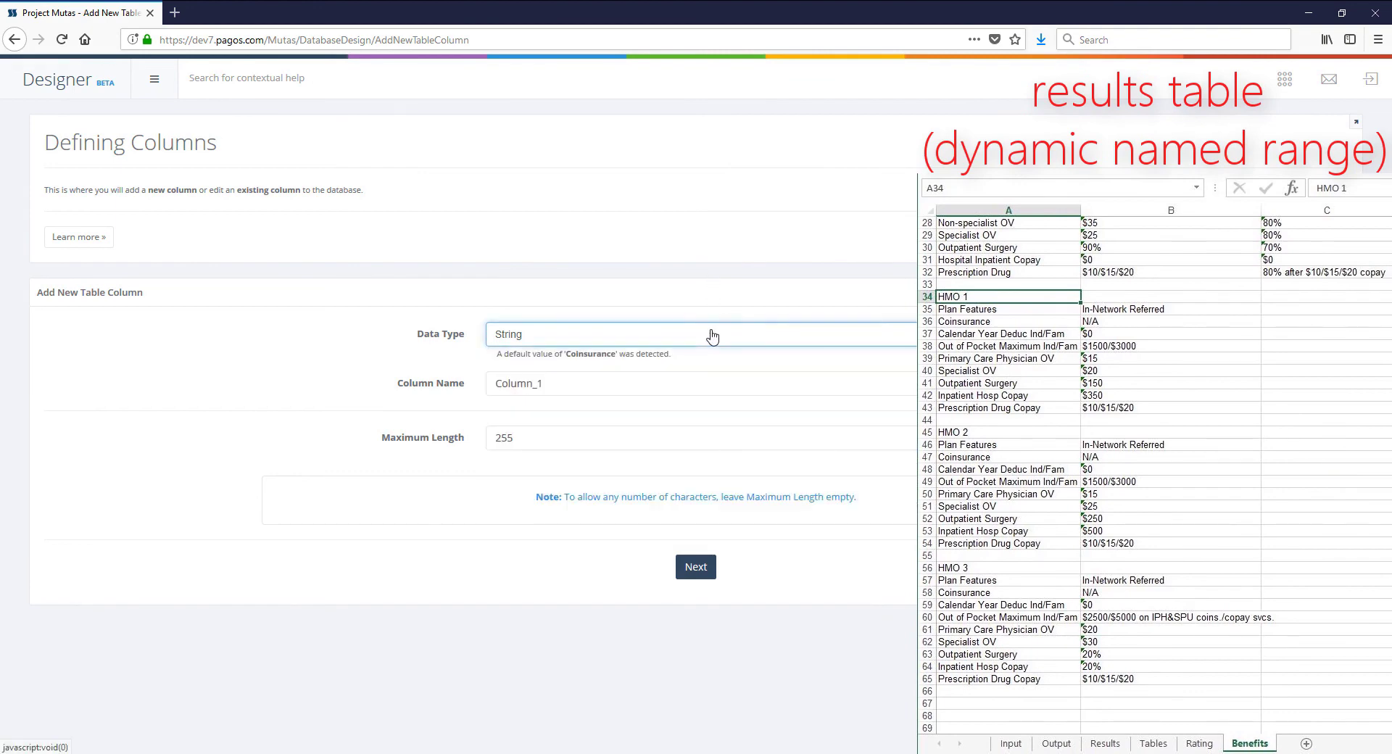
{"action": "left_click", "coordinate": [703, 382]}
{"action": "key", "text": "BackSpace"}
{"action": "key", "text": "BackSpace"}
{"action": "key", "text": "BackSpace"}
{"action": "key", "text": "BackSpace"}
{"action": "key", "text": "BackSpace"}
{"action": "key", "text": "BackSpace"}
{"action": "key", "text": "BackSpace"}
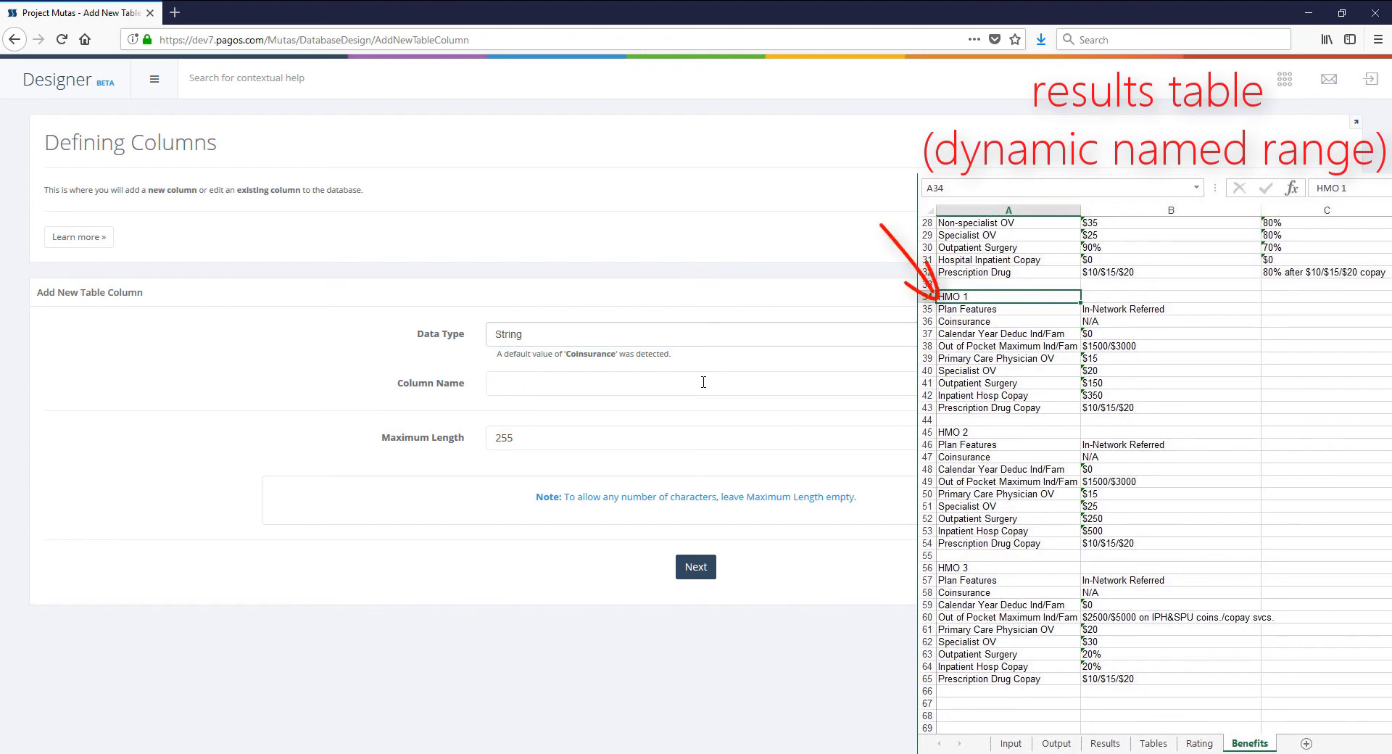
{"action": "type", "text": "HMO1"}
{"action": "left_click", "coordinate": [696, 566]}
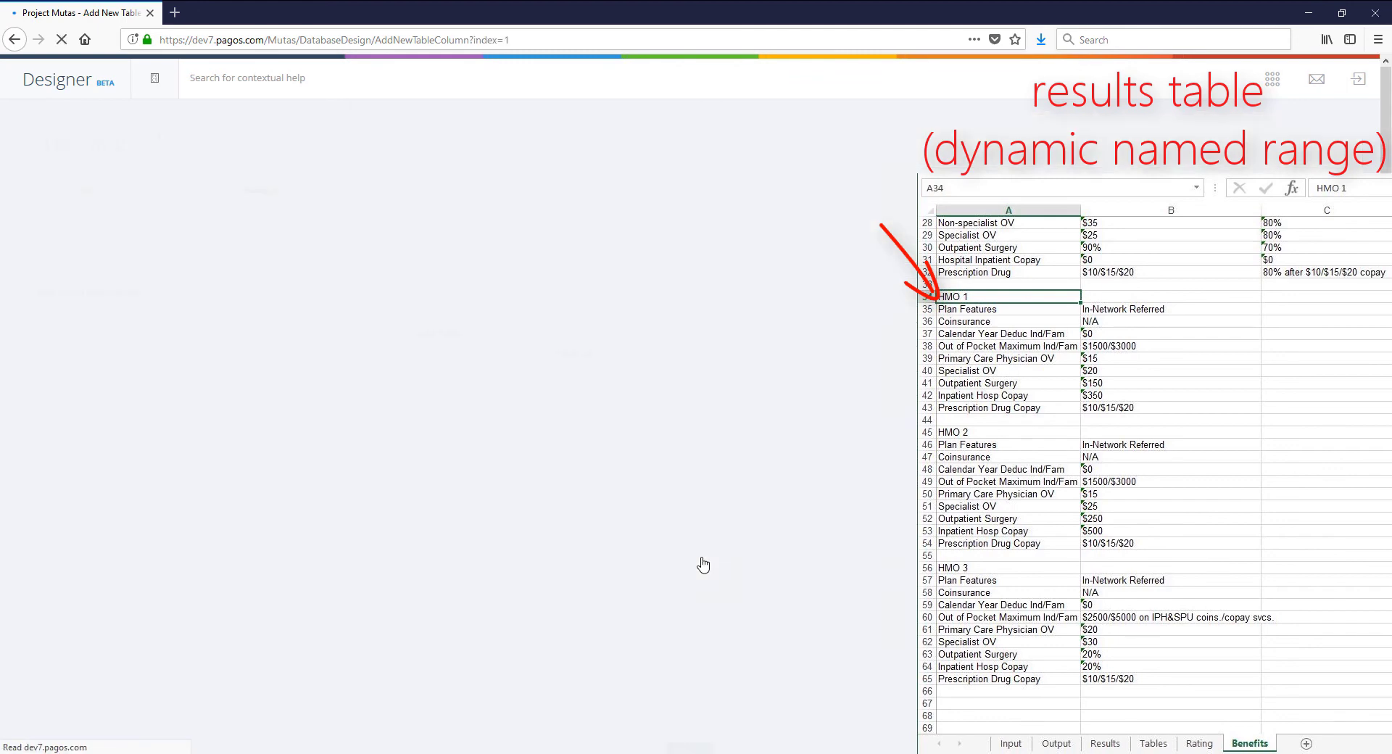
Name the secondary table's second column Value and submit its definition.
{"action": "left_click", "coordinate": [691, 380]}
{"action": "key", "text": "BackSpace"}
{"action": "key", "text": "BackSpace"}
{"action": "key", "text": "BackSpace"}
{"action": "key", "text": "BackSpace"}
{"action": "key", "text": "BackSpace"}
{"action": "key", "text": "BackSpace"}
{"action": "key", "text": "BackSpace"}
{"action": "key", "text": "BackSpace"}
{"action": "type", "text": "Value"}
{"action": "left_click", "coordinate": [695, 566]}
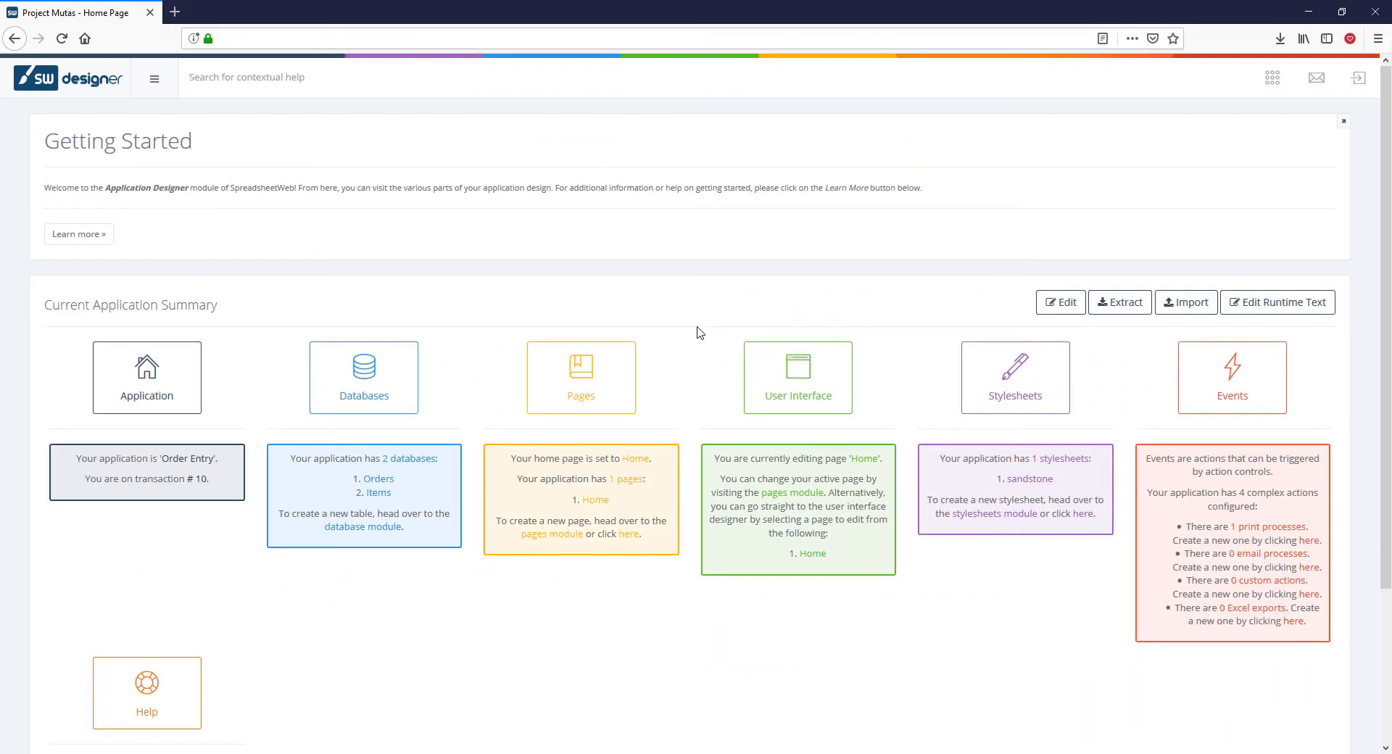